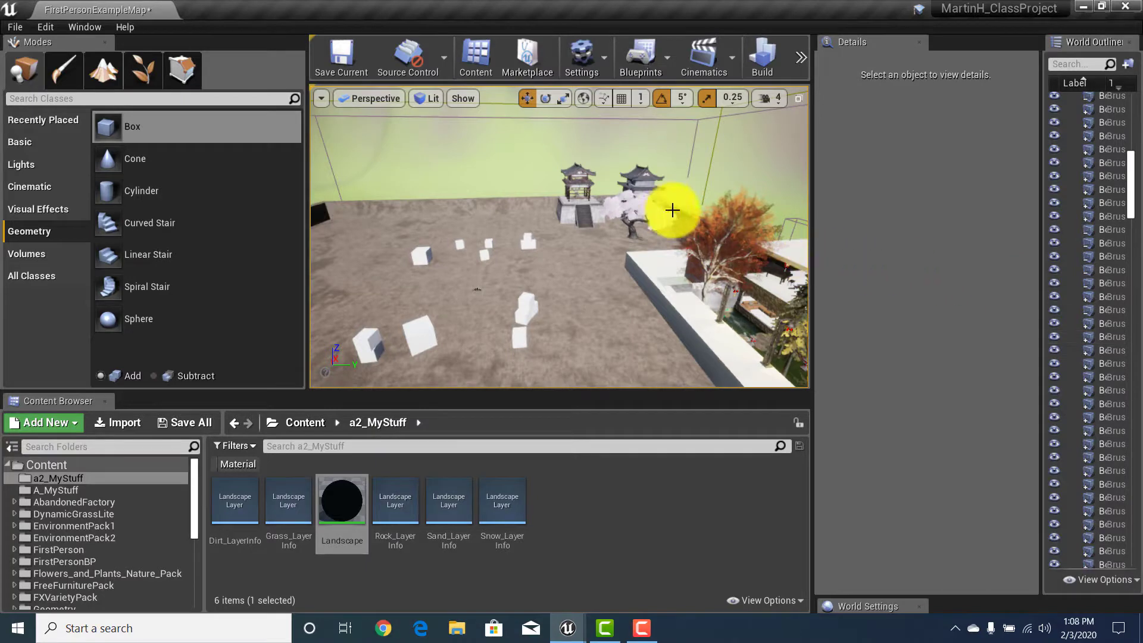
Step: Add an additive box brush in the empty space beyond the landscape's edge and set its Z size to 1000
right_click_drag(663, 202, 659, 199)
key("d")
right_click_drag(588, 198, 576, 189)
key("w")
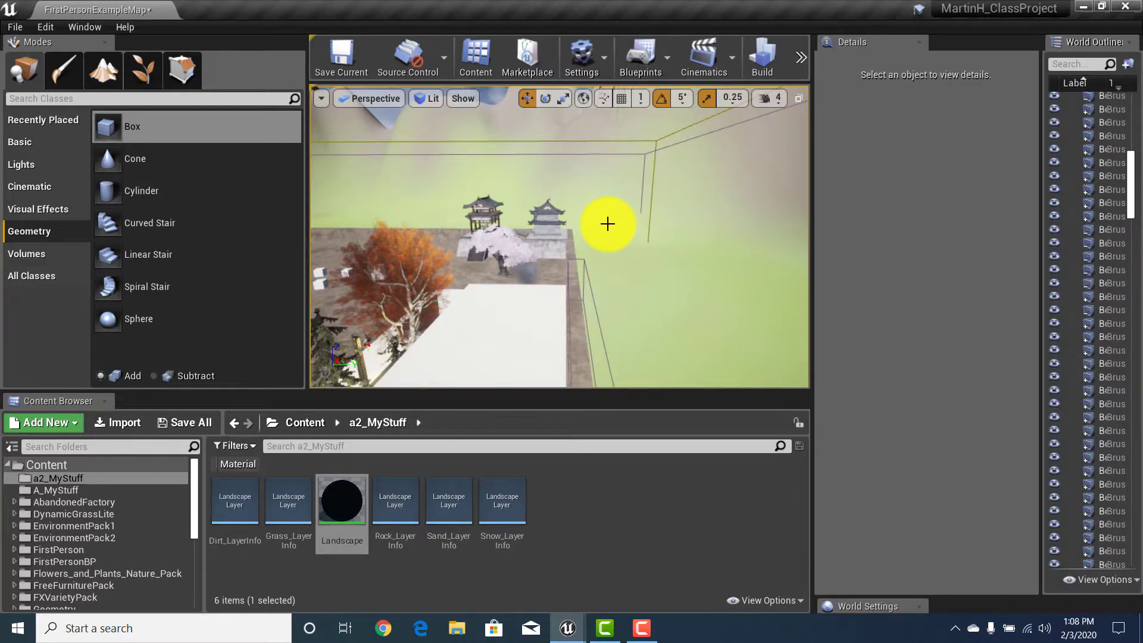
key("d")
right_click_drag(600, 226, 600, 284)
key("w")
key("w")
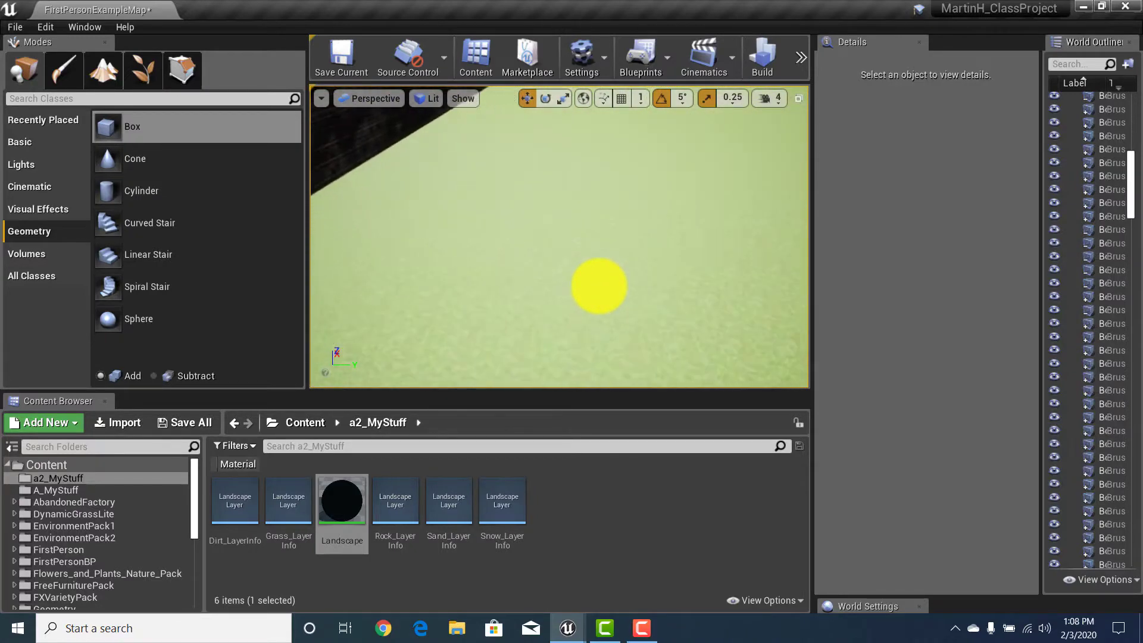
left_click_drag(108, 121, 562, 197)
right_click_drag(676, 244, 675, 203)
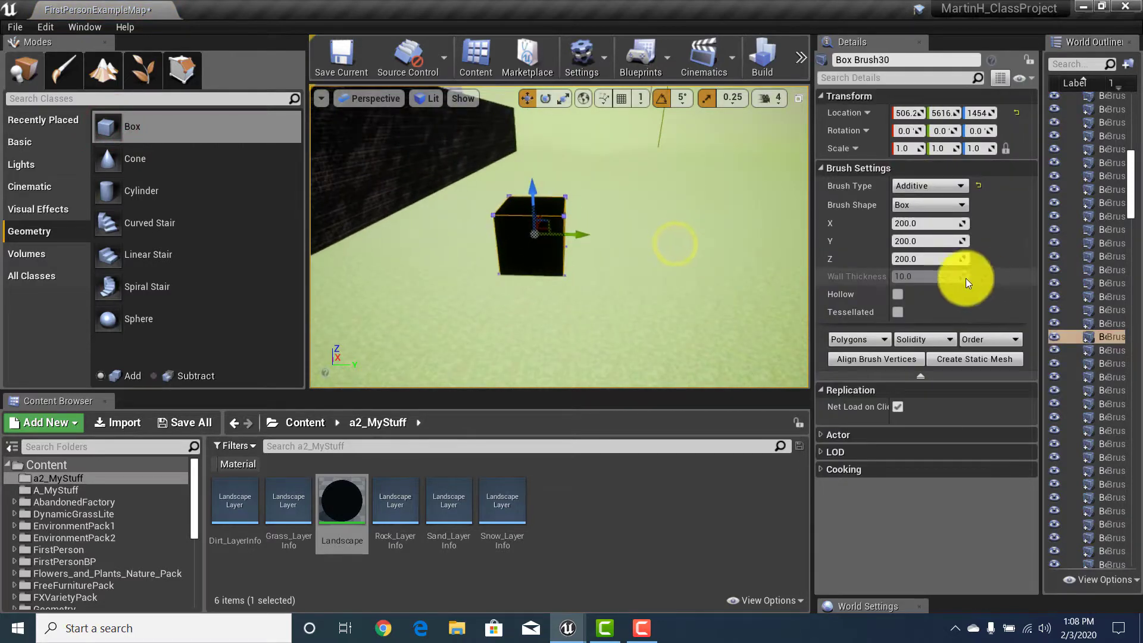
left_click(926, 257)
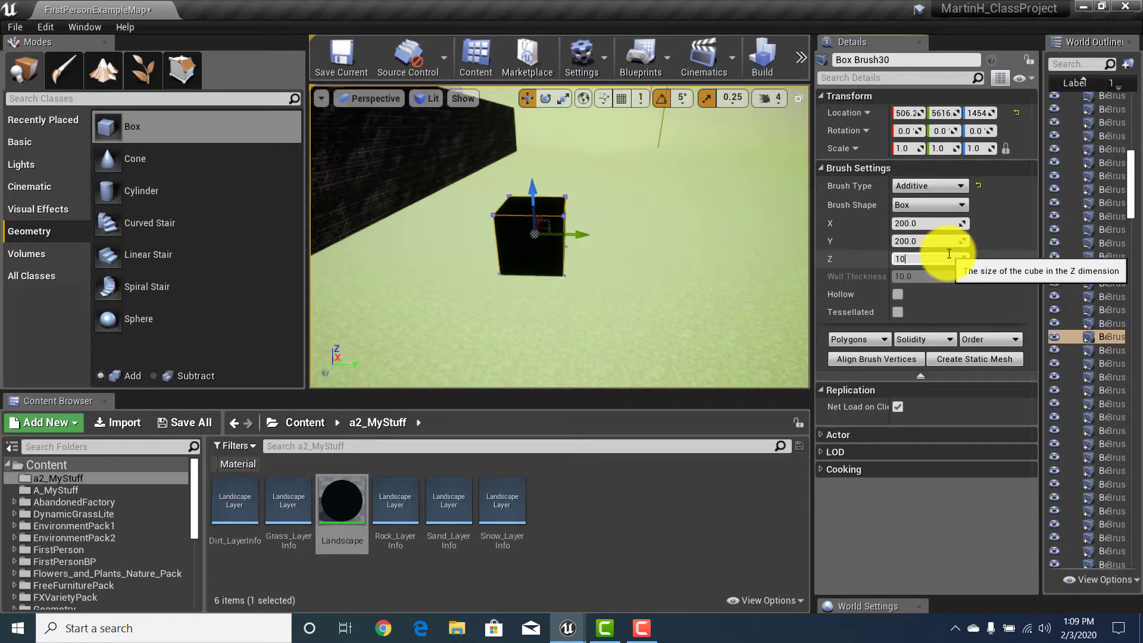
key("Return")
Step: Clear the Landscape material from the front face of the tall box brush
mouse_move(638, 147)
right_mouse_down()
mouse_move(625, 215)
mouse_move(617, 142)
right_mouse_up()
left_click_drag(616, 141, 574, 229)
left_click(541, 219)
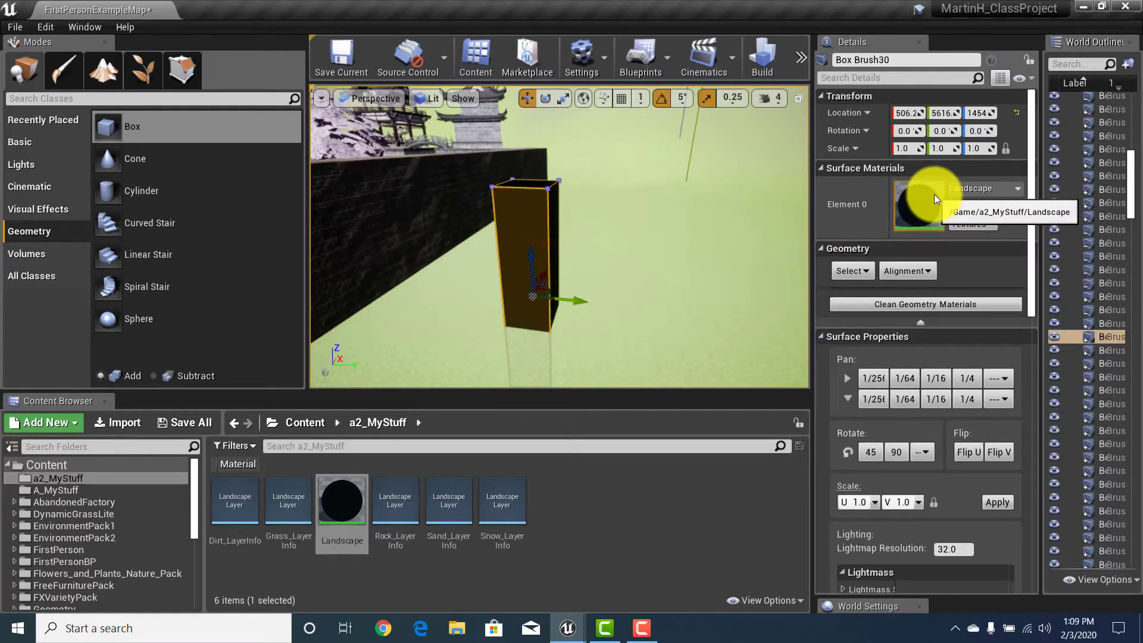
left_click(977, 187)
left_click(953, 314)
left_click_drag(613, 258, 760, 235)
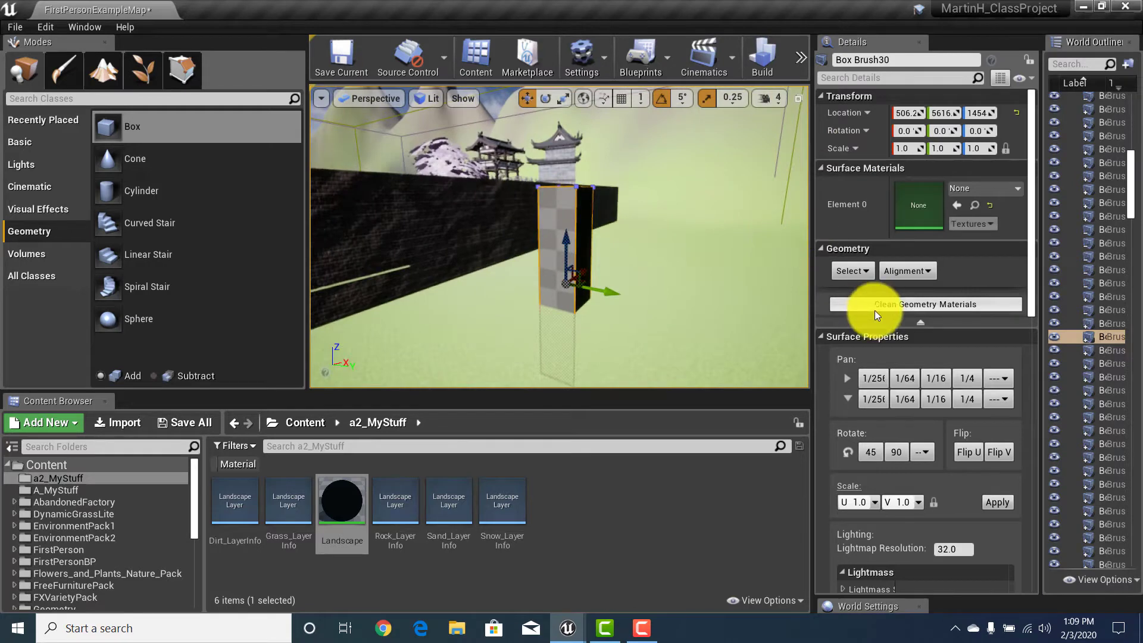
Step: Change the box brush's type to Subtractive and delete the brush
left_click_drag(1031, 213, 1056, 460)
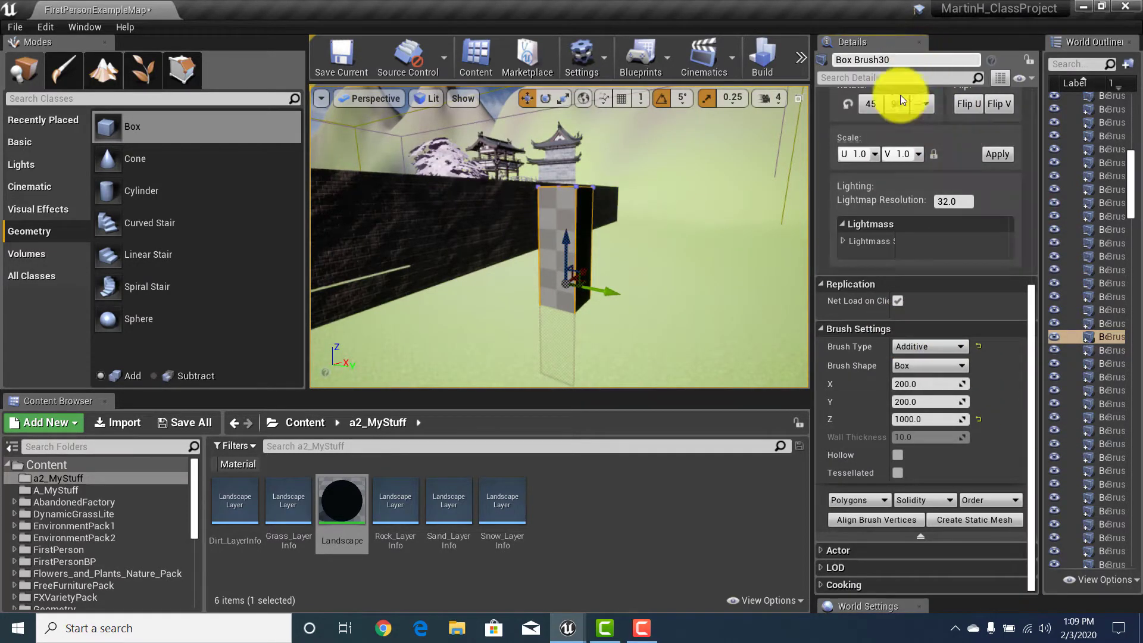
left_click(944, 346)
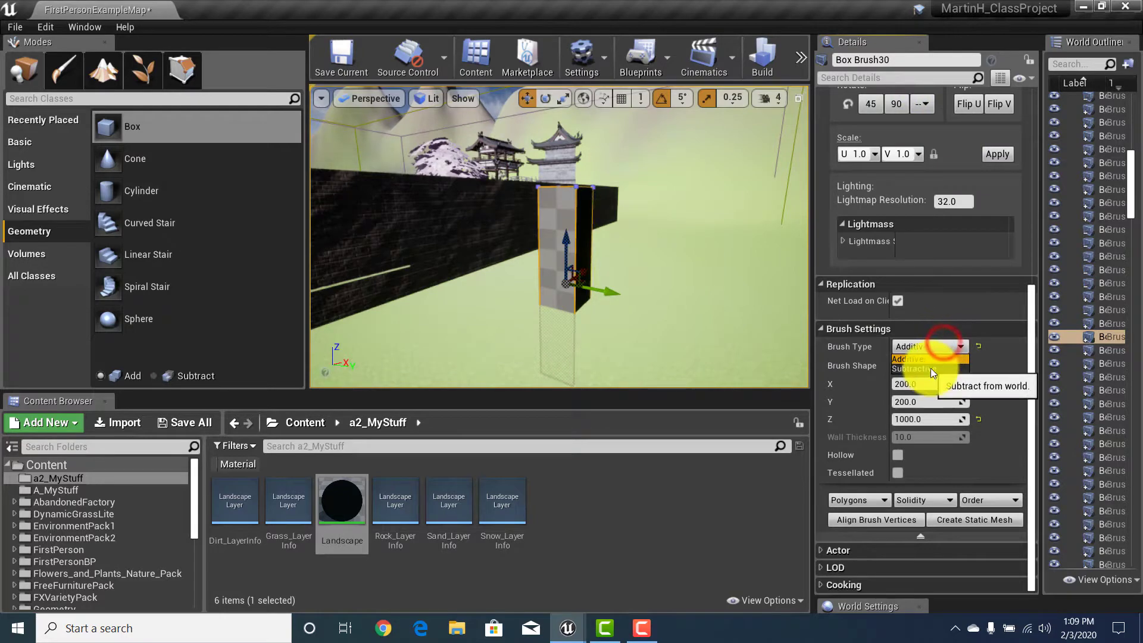
left_click(932, 368)
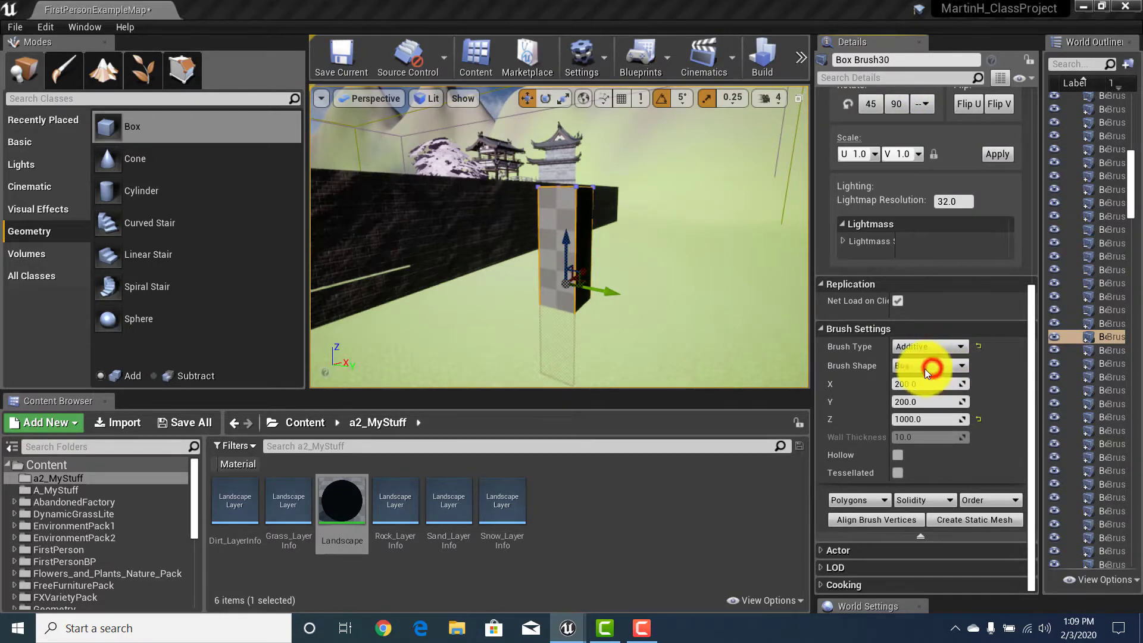
mouse_move(652, 429)
right_mouse_down()
mouse_move(707, 314)
mouse_move(413, 250)
mouse_move(454, 148)
mouse_move(528, 262)
mouse_move(577, 400)
right_mouse_up()
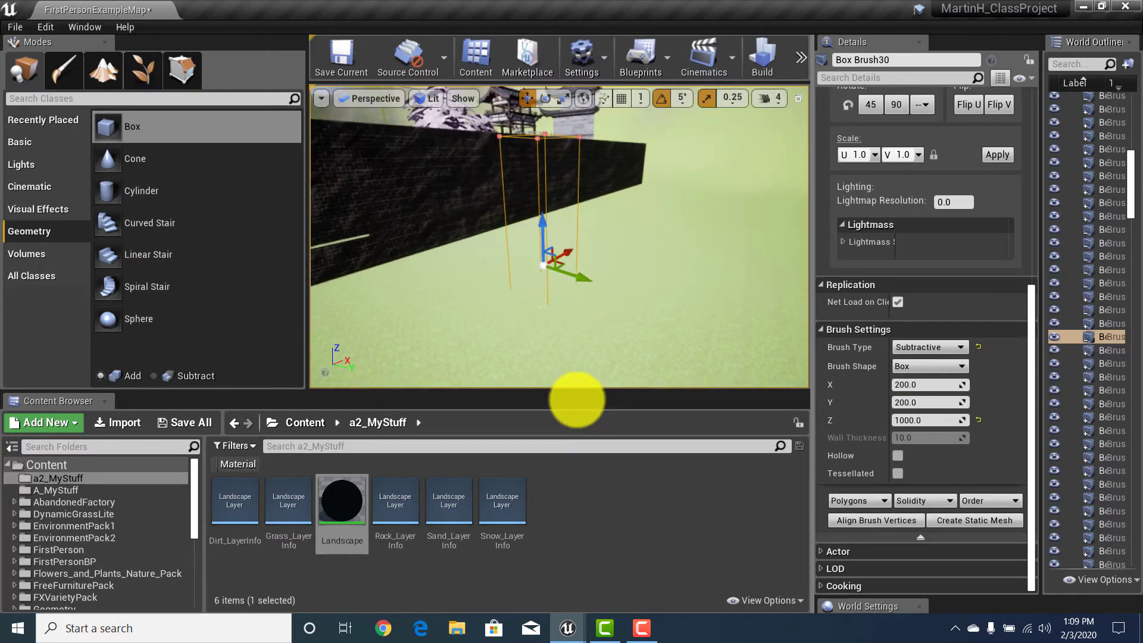
key("Delete")
Step: Examine the stone floor and brick walls of the corridor
mouse_move(586, 275)
right_mouse_down()
mouse_move(549, 192)
mouse_move(541, 127)
mouse_move(536, 170)
mouse_move(615, 145)
mouse_move(676, 214)
mouse_move(723, 375)
mouse_move(709, 351)
mouse_move(738, 253)
mouse_move(739, 301)
right_mouse_up()
key("w")
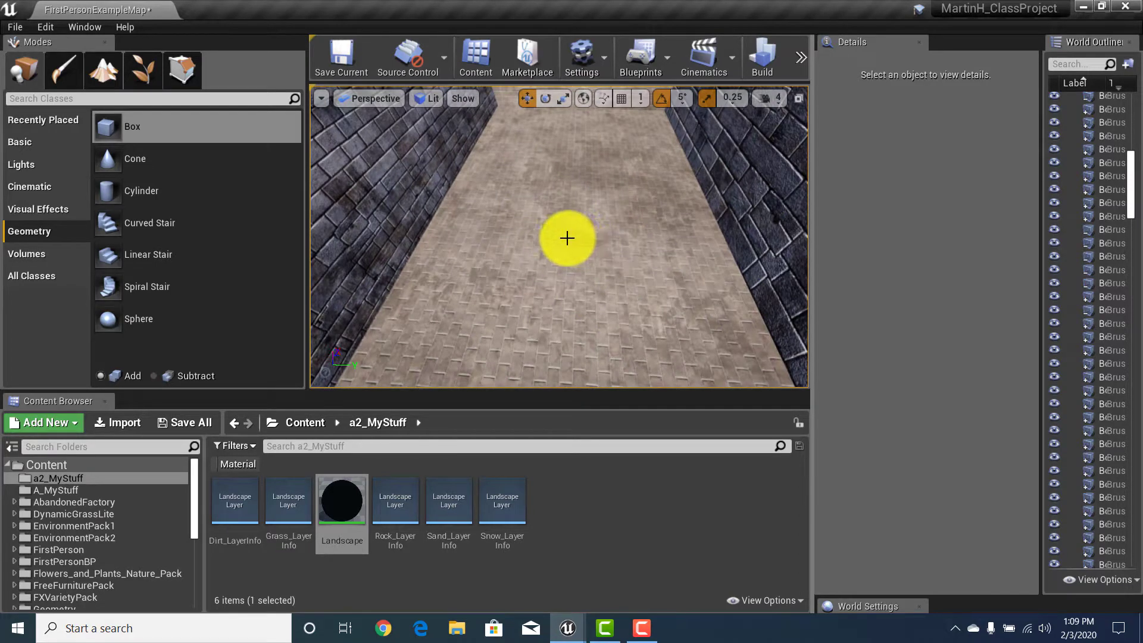
mouse_move(566, 238)
right_mouse_down()
mouse_move(544, 254)
mouse_move(570, 238)
right_mouse_up()
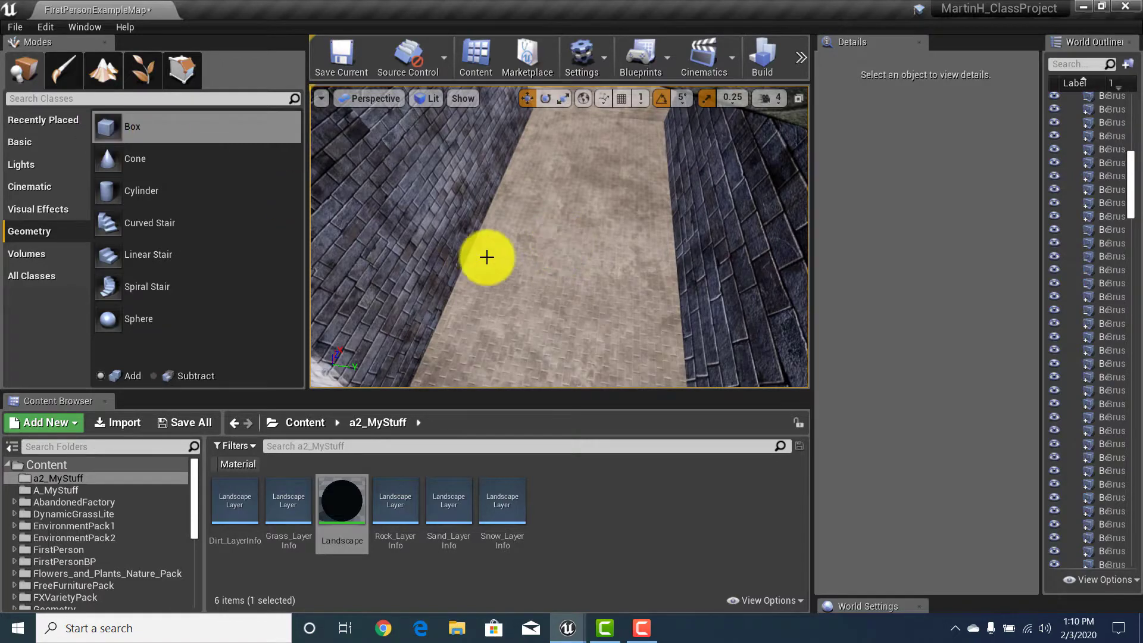
right_click_drag(502, 260, 503, 214)
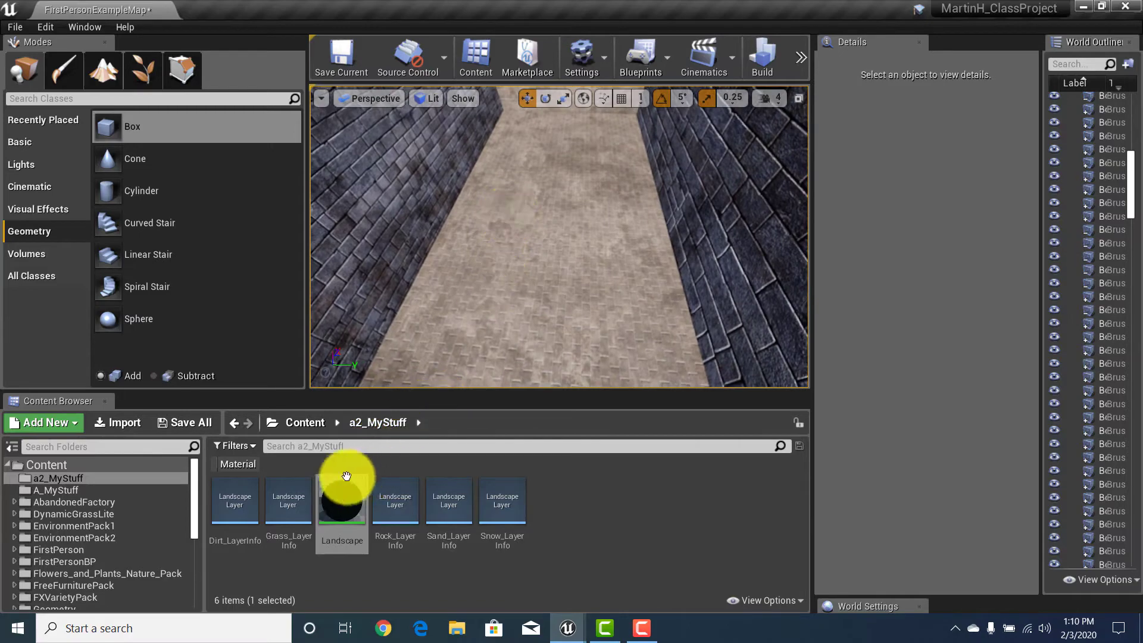
key("w")
right_click_drag(545, 261, 751, 209)
left_click_drag(751, 210, 1131, 54)
Step: Add an additive cylinder brush in the empty space below the level and rotate it 90° onto its side
key("s")
mouse_move(1141, 56)
right_mouse_down()
mouse_move(1119, 72)
mouse_move(1141, 73)
right_mouse_up()
right_click_drag(381, 291, 390, 317)
left_click_drag(390, 316, 143, 325)
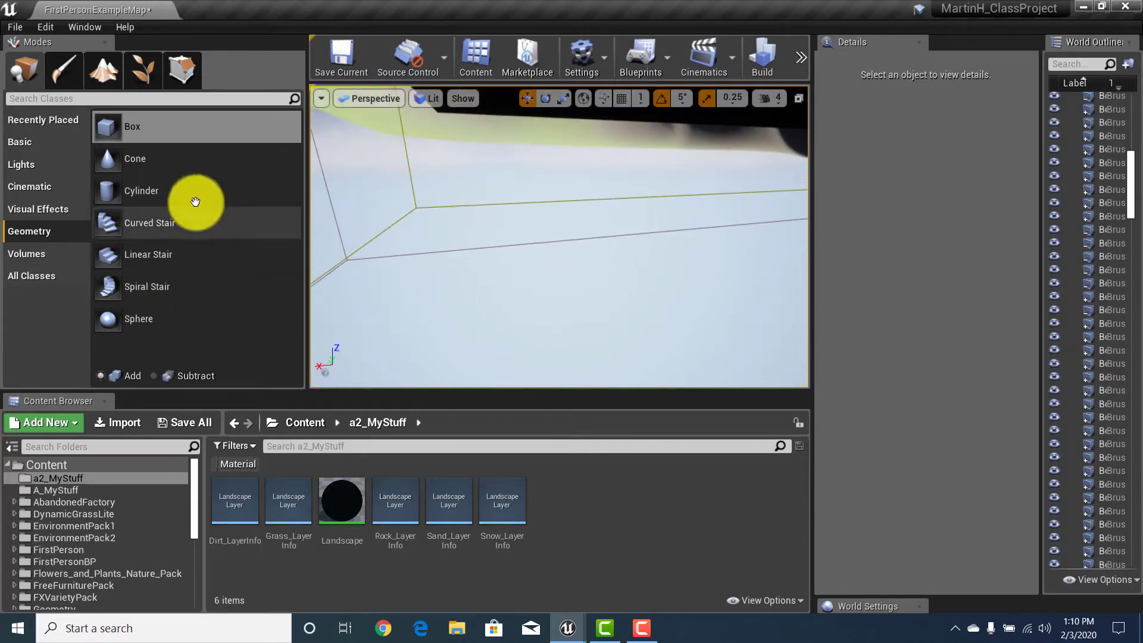
left_click(110, 192)
mouse_move(110, 192)
left_mouse_down()
mouse_move(508, 255)
mouse_move(533, 270)
mouse_move(556, 270)
mouse_move(571, 218)
left_mouse_up()
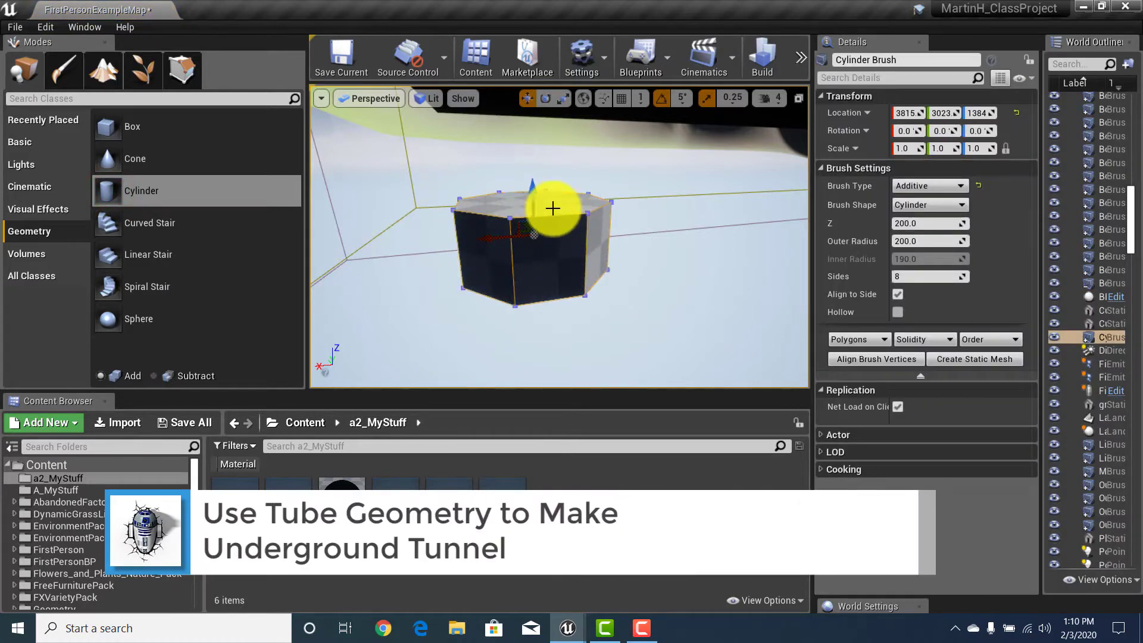
left_click_drag(429, 369, 450, 487)
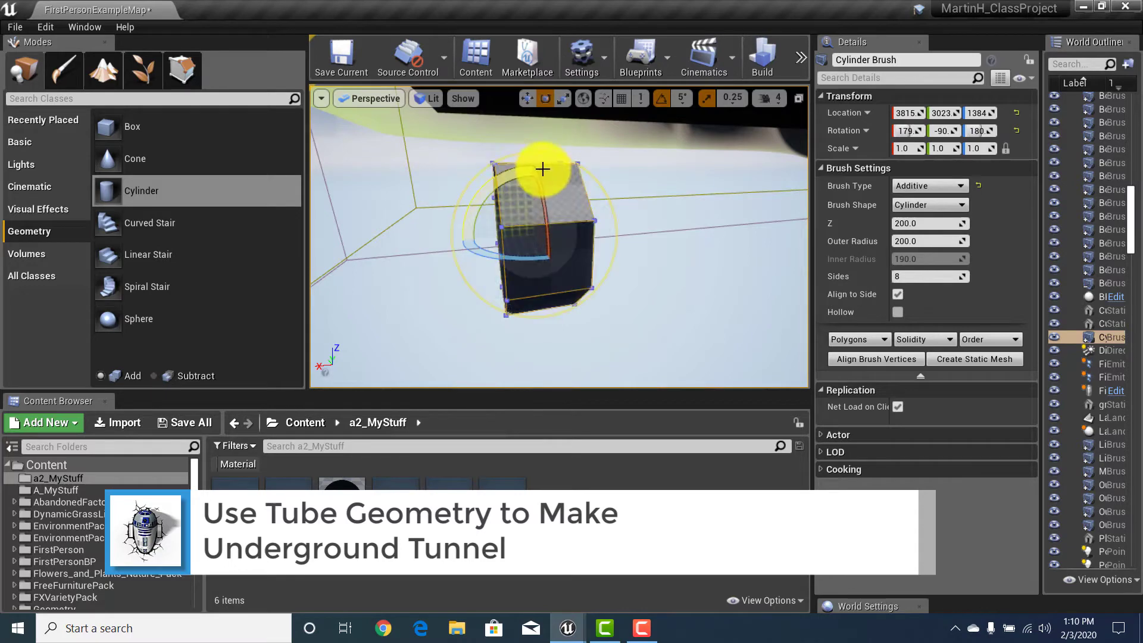
Step: Set the cylinder brush's number of sides to 10
key("f")
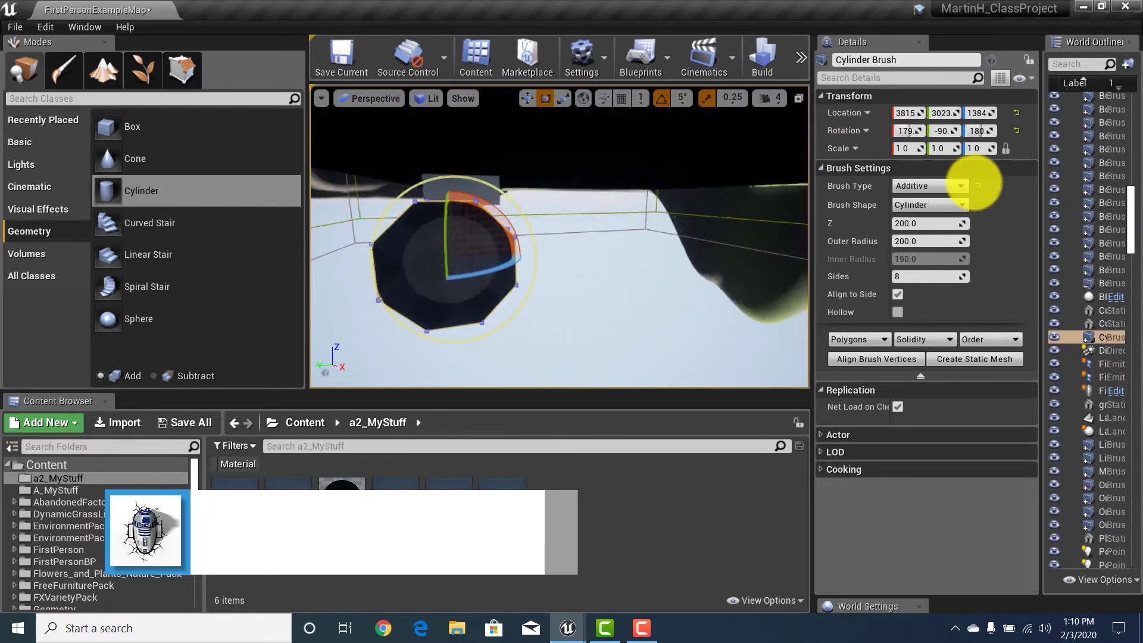
mouse_move(1070, 179)
right_mouse_down()
mouse_move(1102, 186)
mouse_move(1089, 186)
right_mouse_up()
left_click_drag(1089, 186, 1072, 184, "alt")
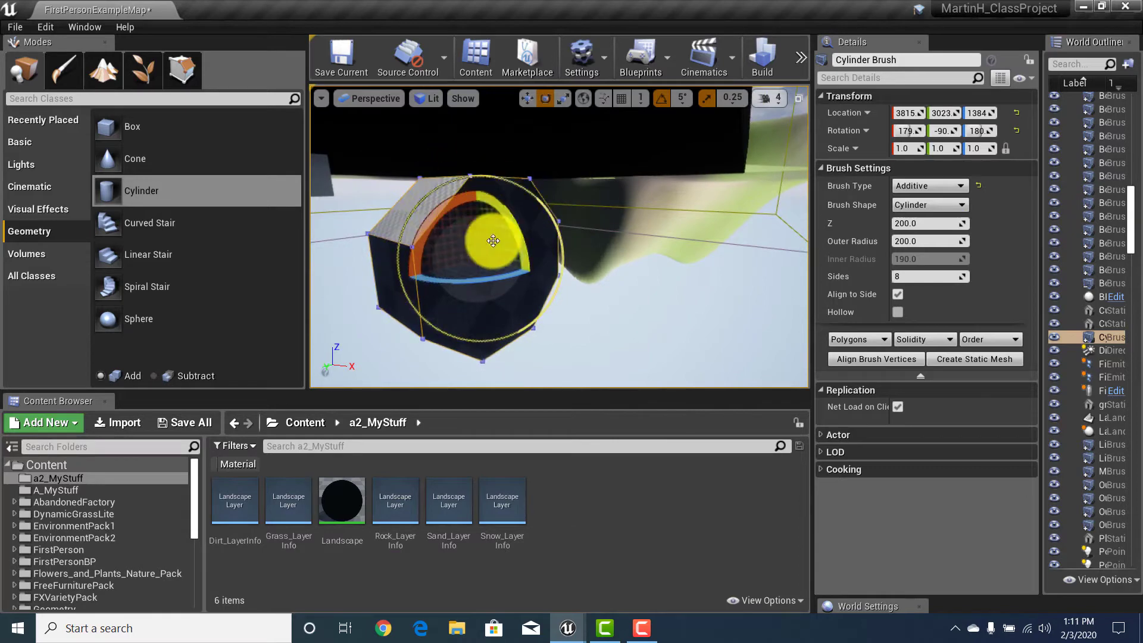
left_click_drag(493, 241, 441, 252, "alt")
mouse_move(441, 253)
right_mouse_down()
mouse_move(429, 243)
mouse_move(480, 233)
mouse_move(464, 233)
right_mouse_up()
key("a")
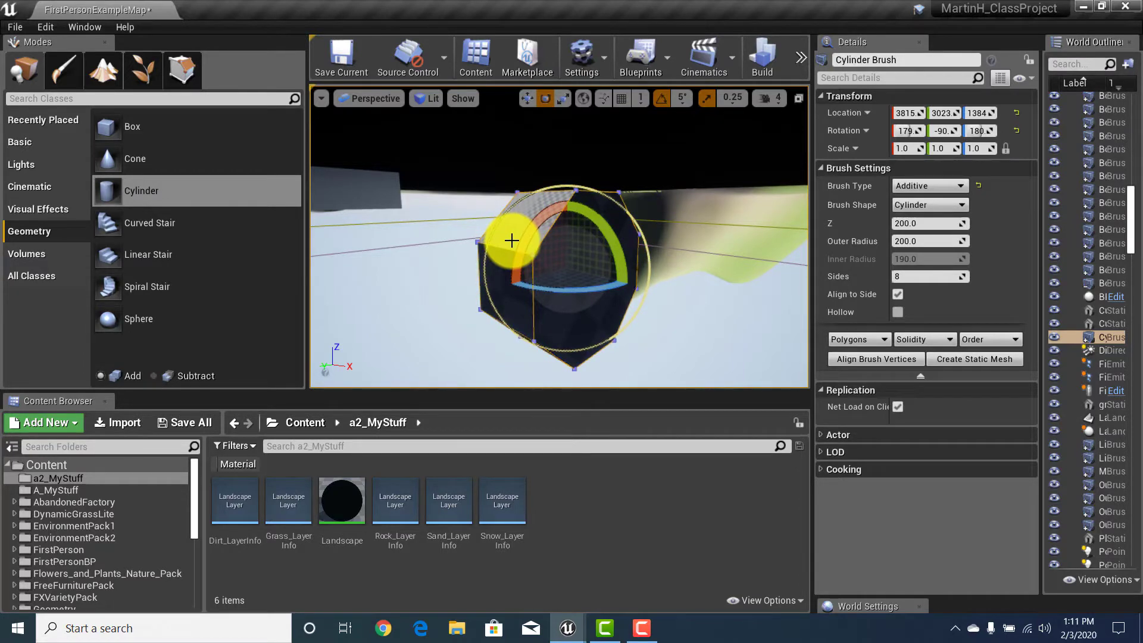
mouse_move(512, 240)
left_mouse_down("alt")
mouse_move(390, 224)
mouse_move(422, 248)
mouse_move(397, 254)
mouse_move(408, 209)
mouse_move(482, 218)
left_mouse_up("alt")
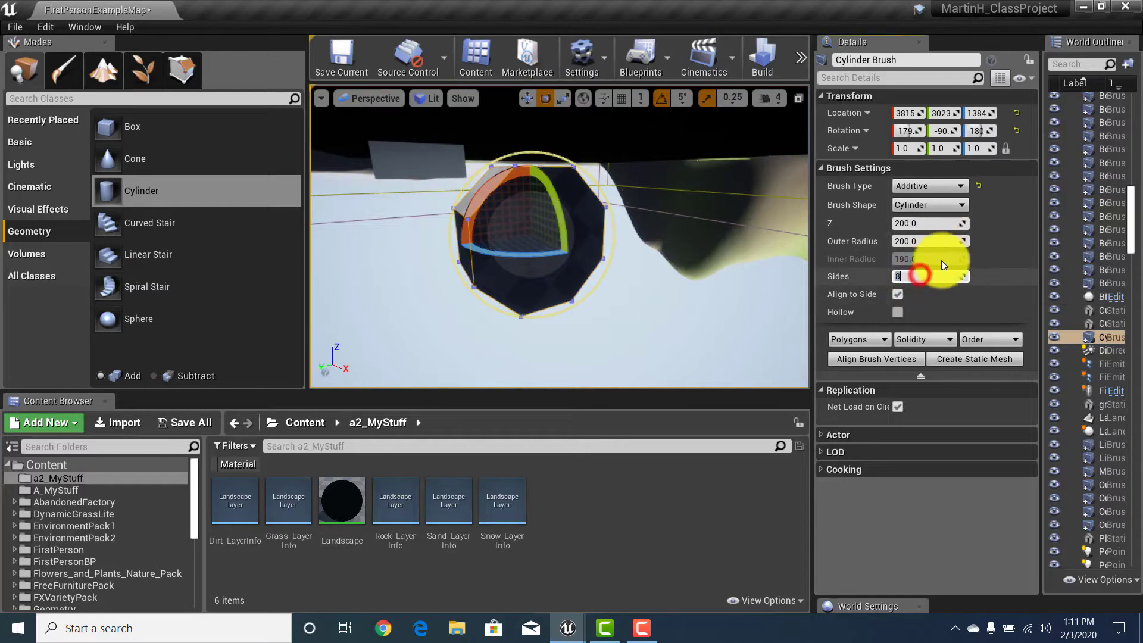
type("10")
key("Return")
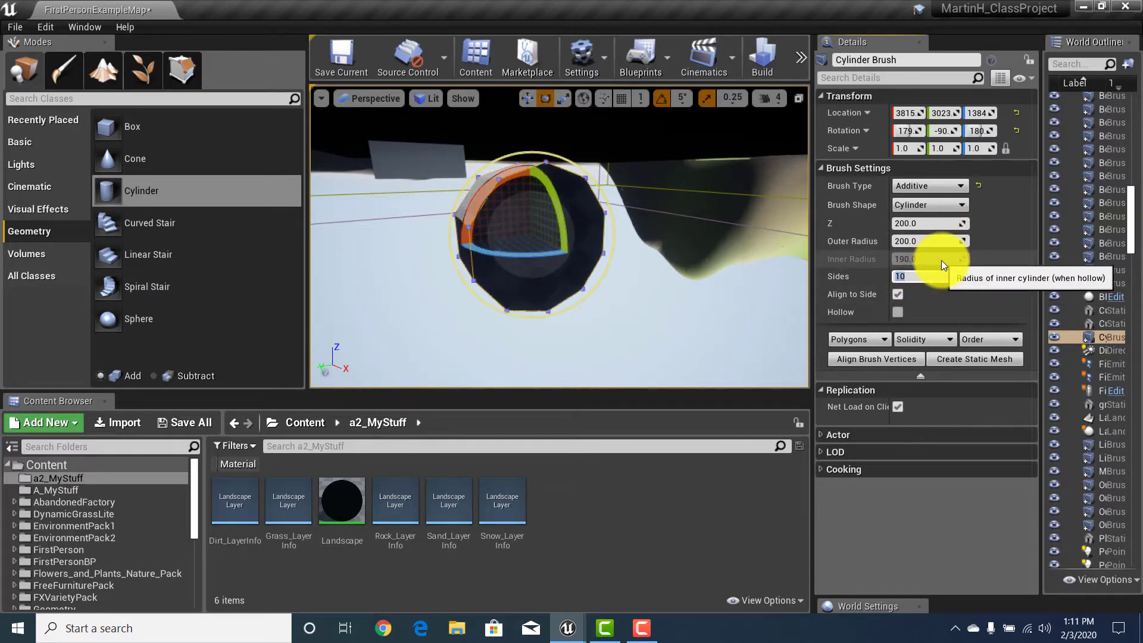
Step: Reselect the cylinder brush and set its number of sides to 20 for a rounder profile
left_click(647, 292)
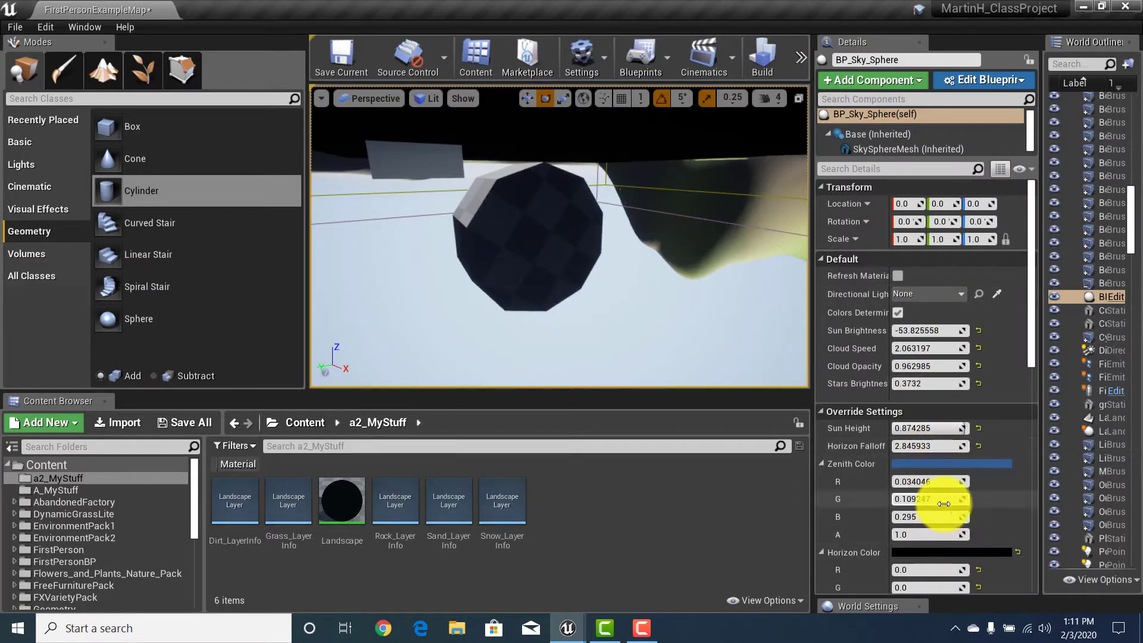
left_click(498, 223)
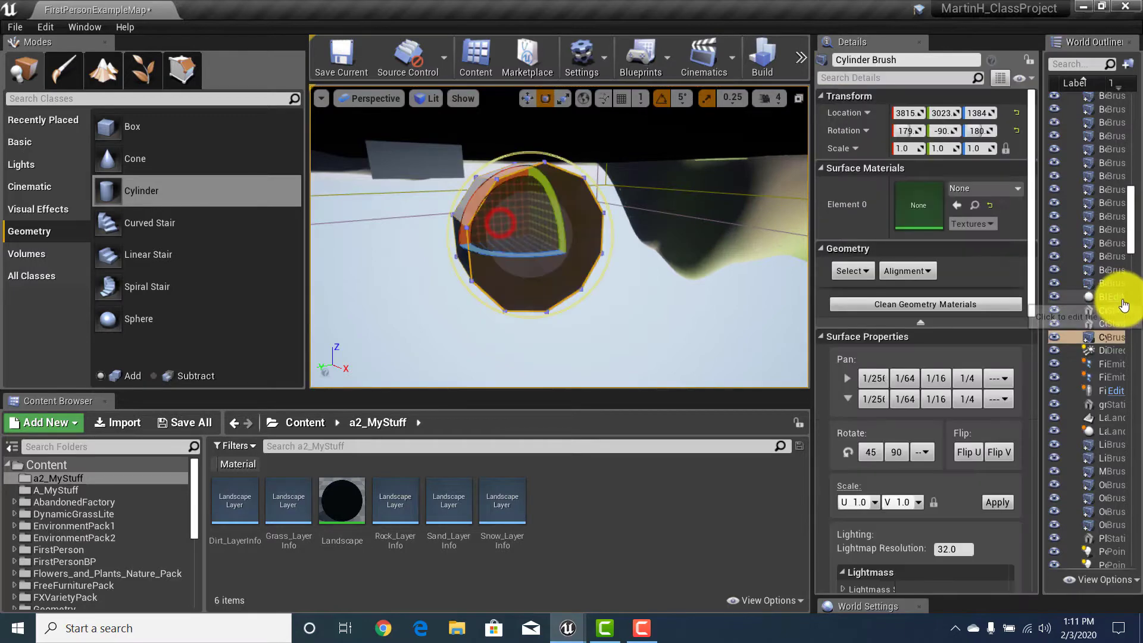
scroll(983, 455, "down", 3)
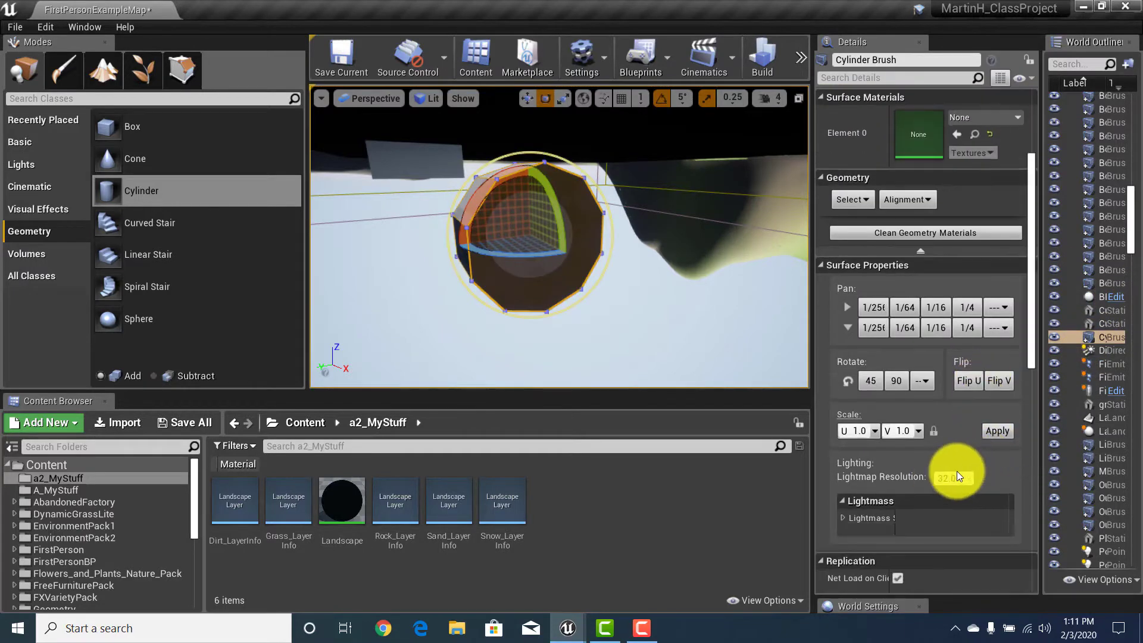
scroll(895, 369, "up", 3)
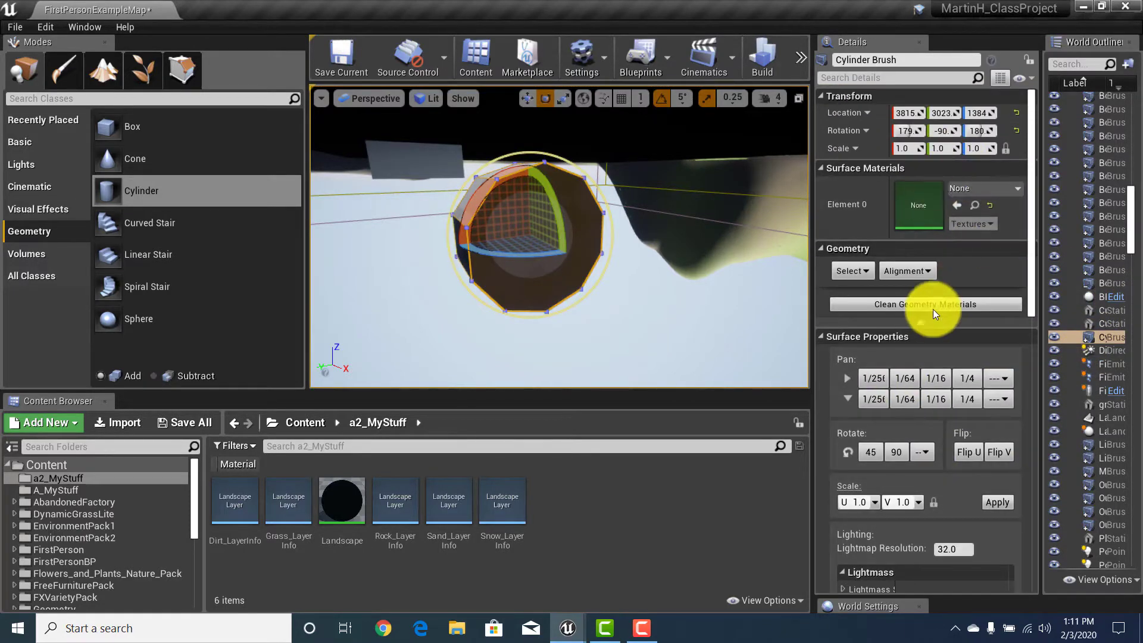
scroll(948, 340, "down", 15)
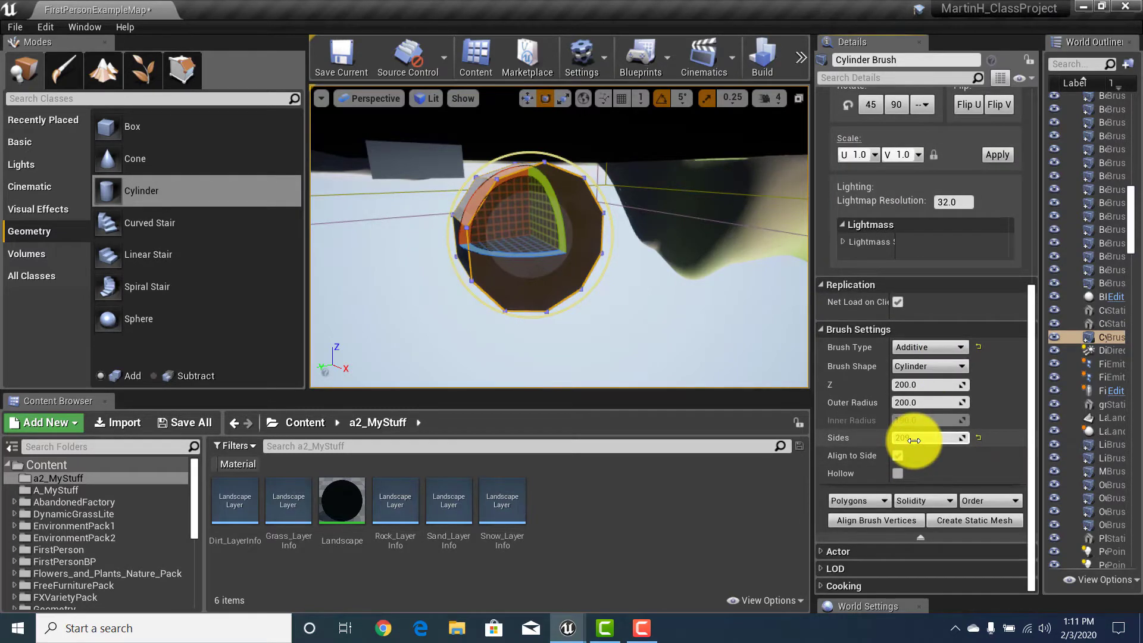
key("Return")
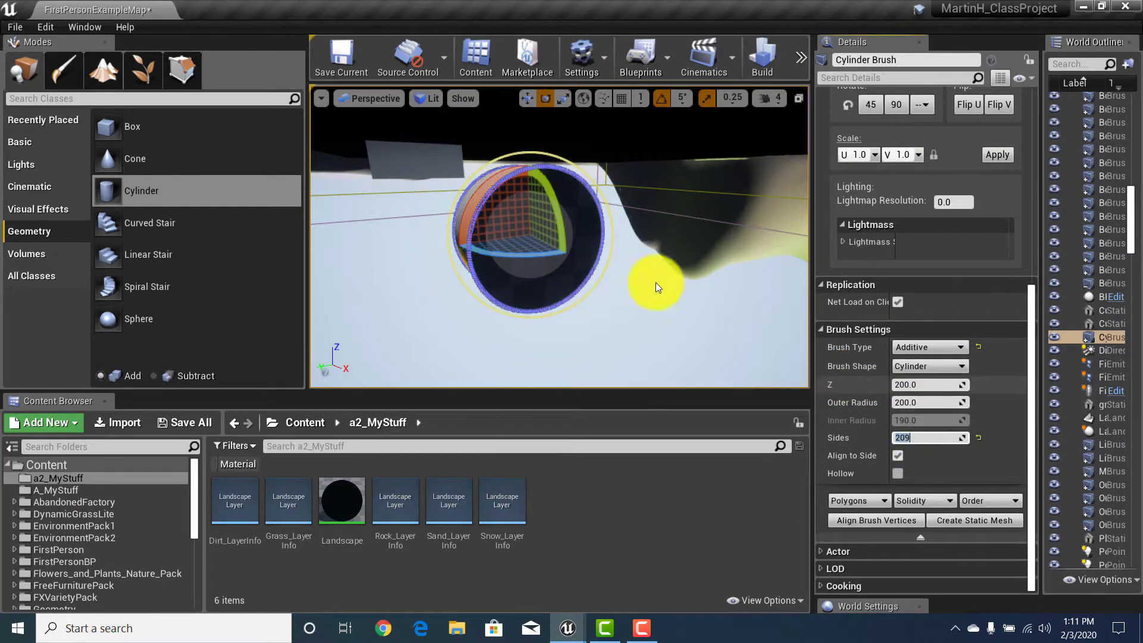
type("20")
left_click_drag(631, 327, 485, 280, "alt")
left_click(704, 324)
left_click_drag(704, 324, 829, 331)
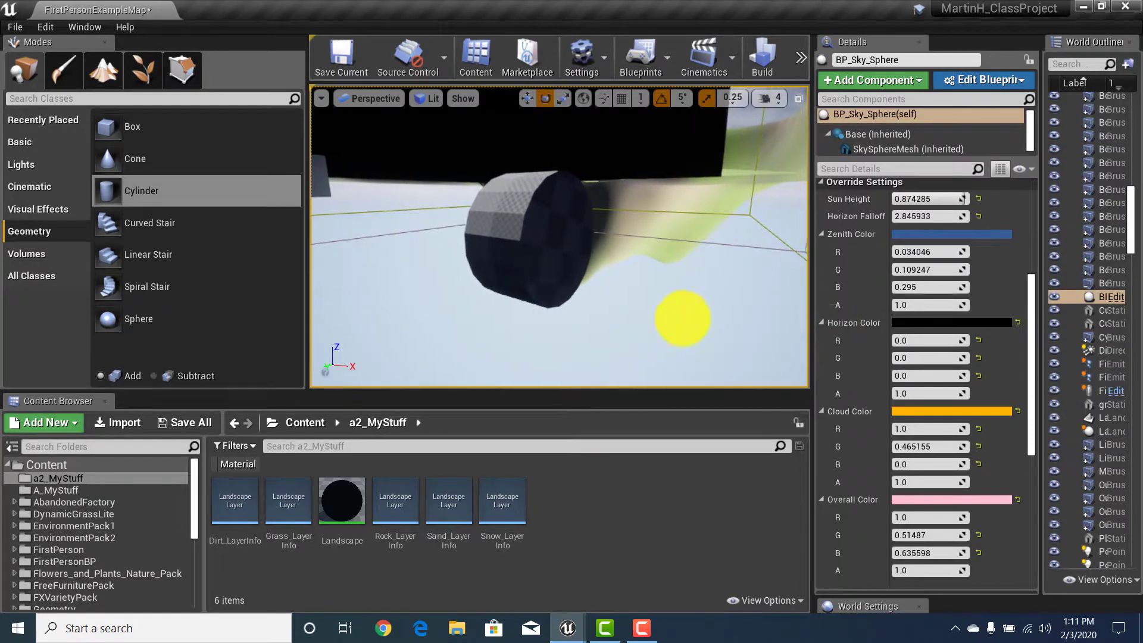
Step: Set the cylinder brush's Z size to 3000 to form a long horizontal tube
scroll(944, 357, "up", 3)
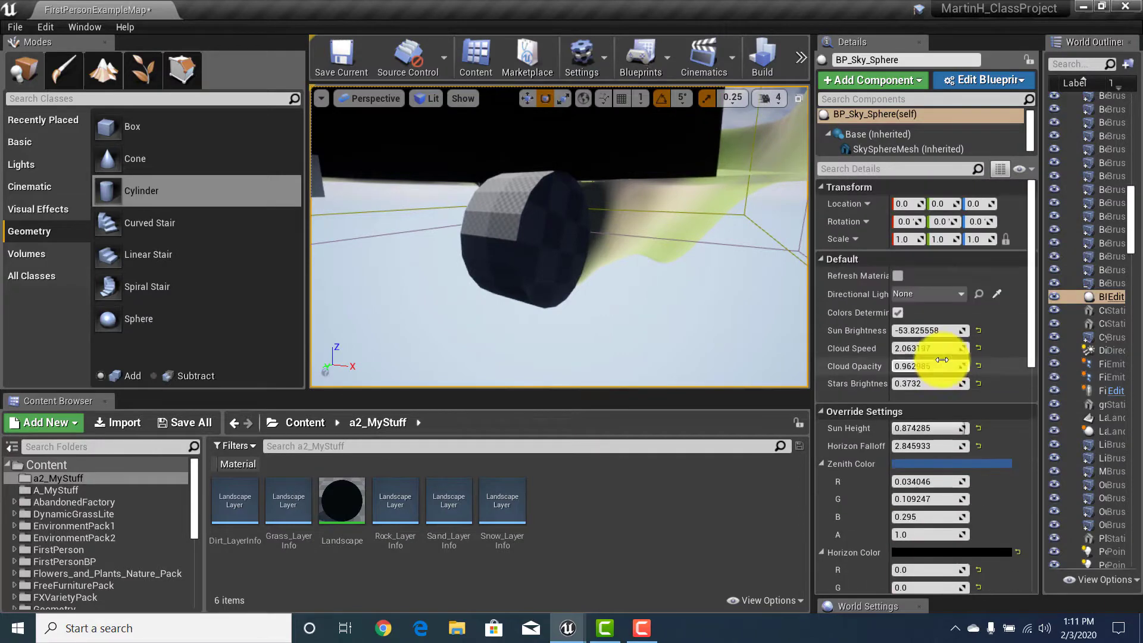
left_click(493, 204)
scroll(970, 342, "down", 3)
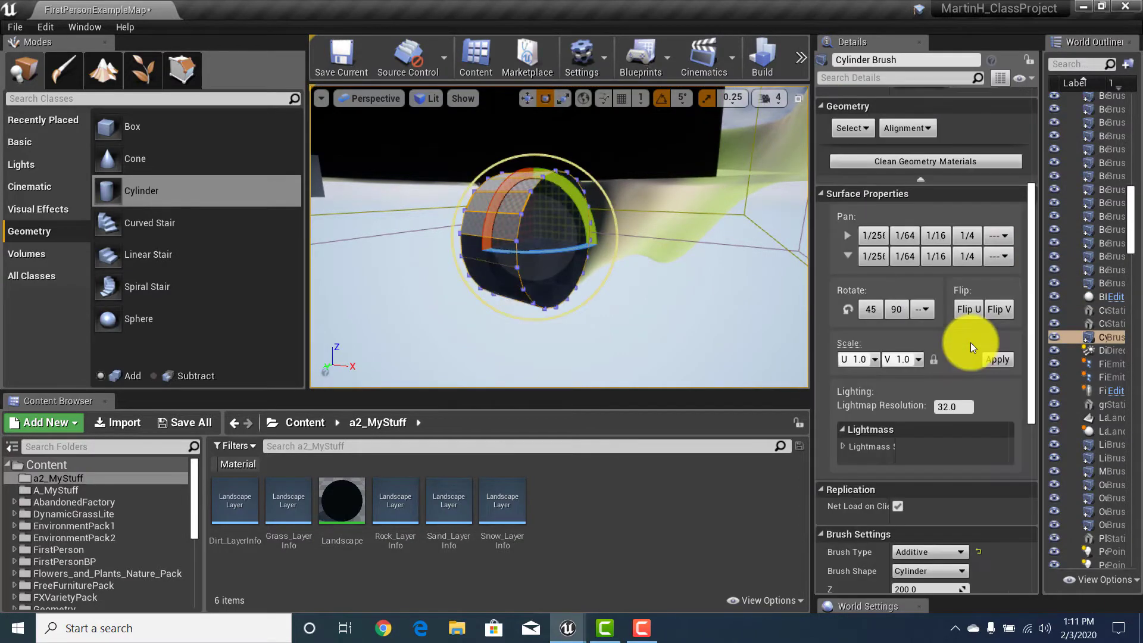
scroll(970, 342, "down", 3)
scroll(941, 387, "down", 2)
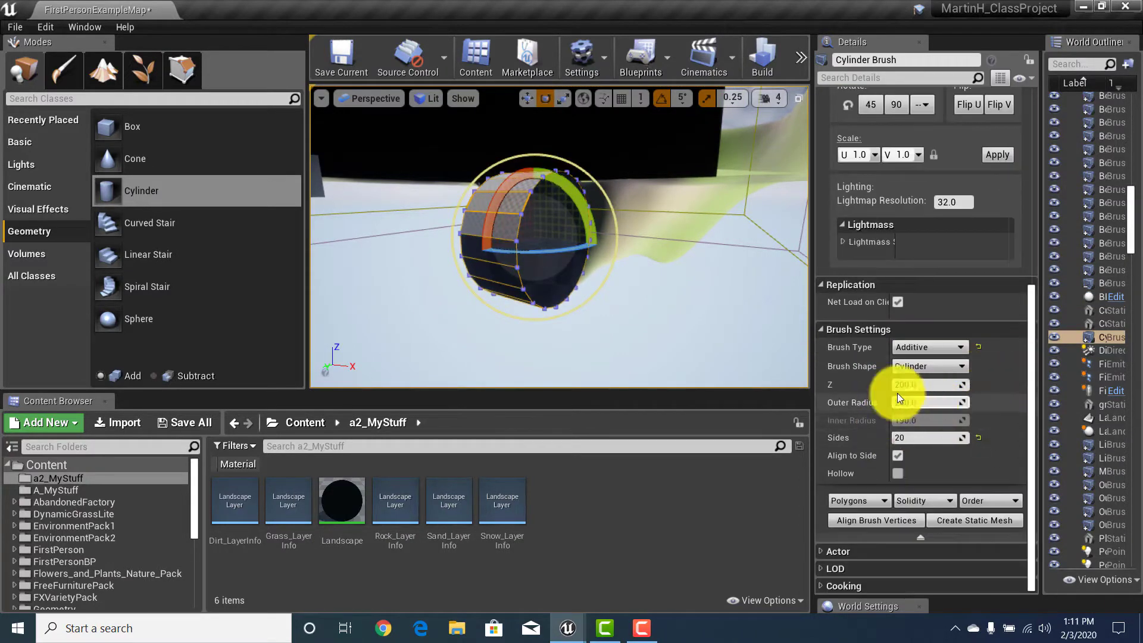
left_click(918, 384)
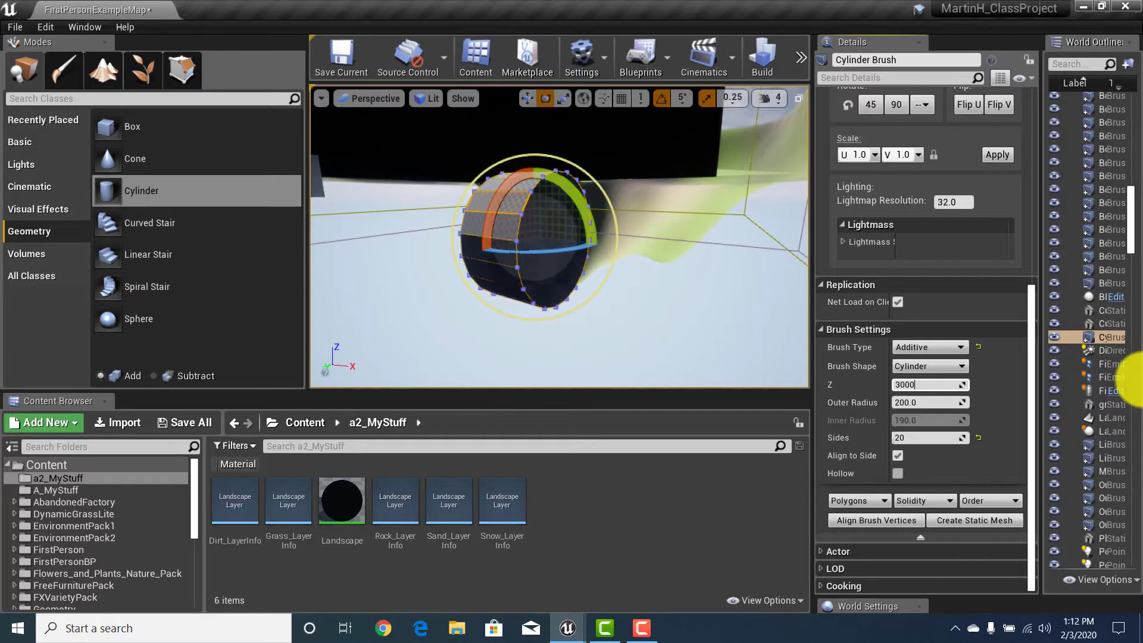
type("3000")
key("Tab")
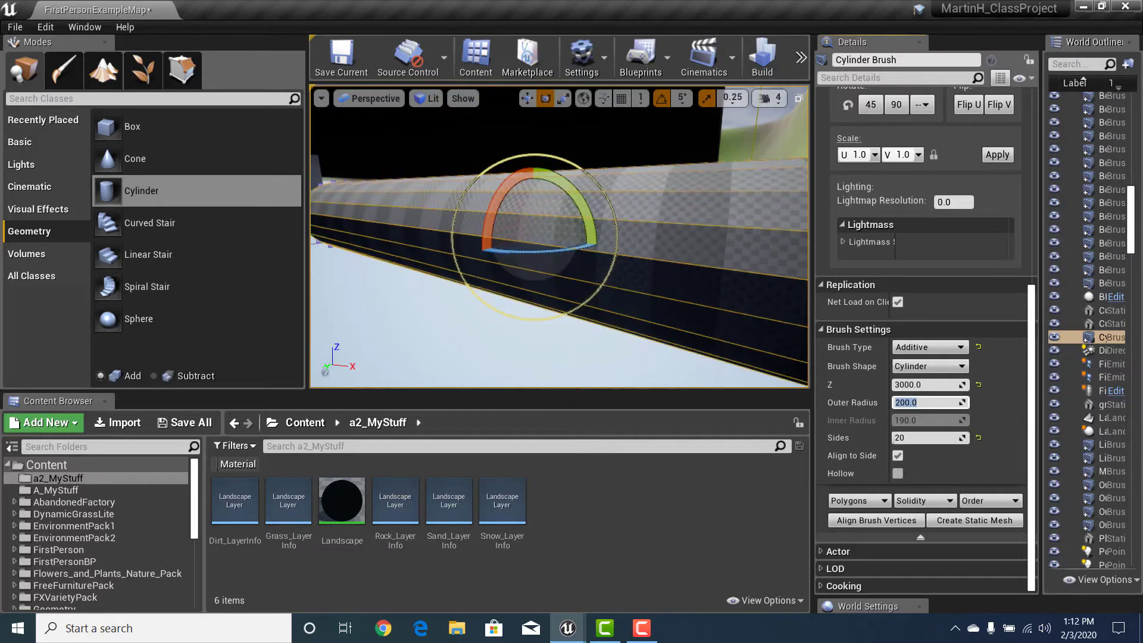
mouse_move(545, 160)
right_mouse_down()
mouse_move(514, 175)
mouse_move(680, 183)
mouse_move(531, 166)
mouse_move(520, 212)
mouse_move(467, 243)
mouse_move(485, 205)
mouse_move(495, 208)
mouse_move(501, 59)
mouse_move(548, 199)
mouse_move(622, 299)
mouse_move(623, 216)
mouse_move(451, 286)
mouse_move(250, 337)
mouse_move(485, 250)
mouse_move(580, 260)
right_mouse_up()
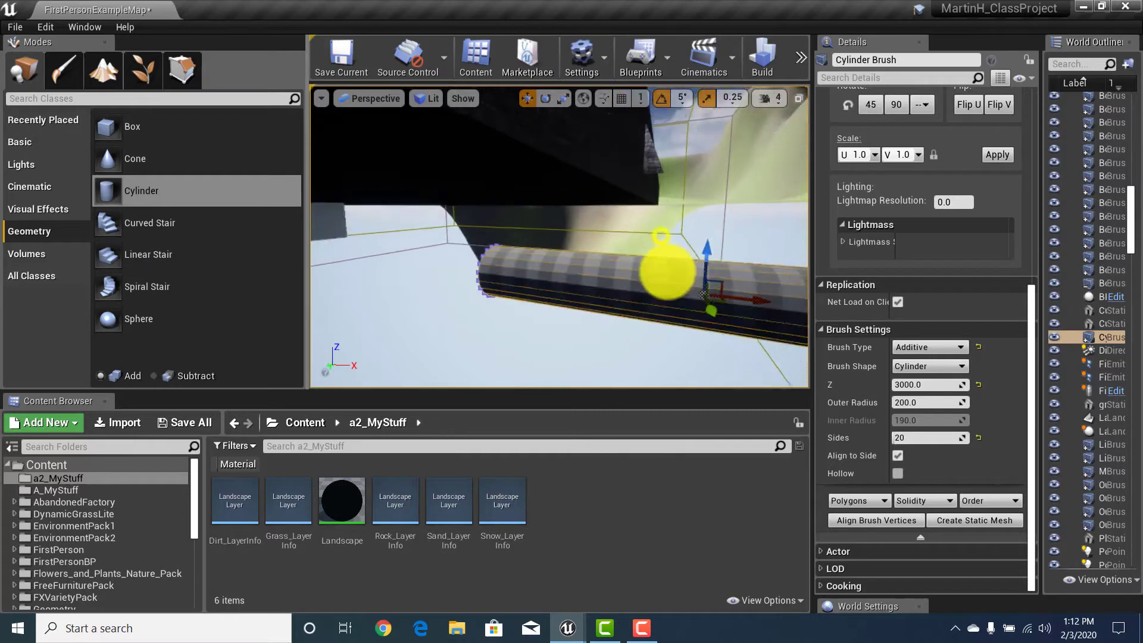
middle_click_drag(700, 277, 813, 266)
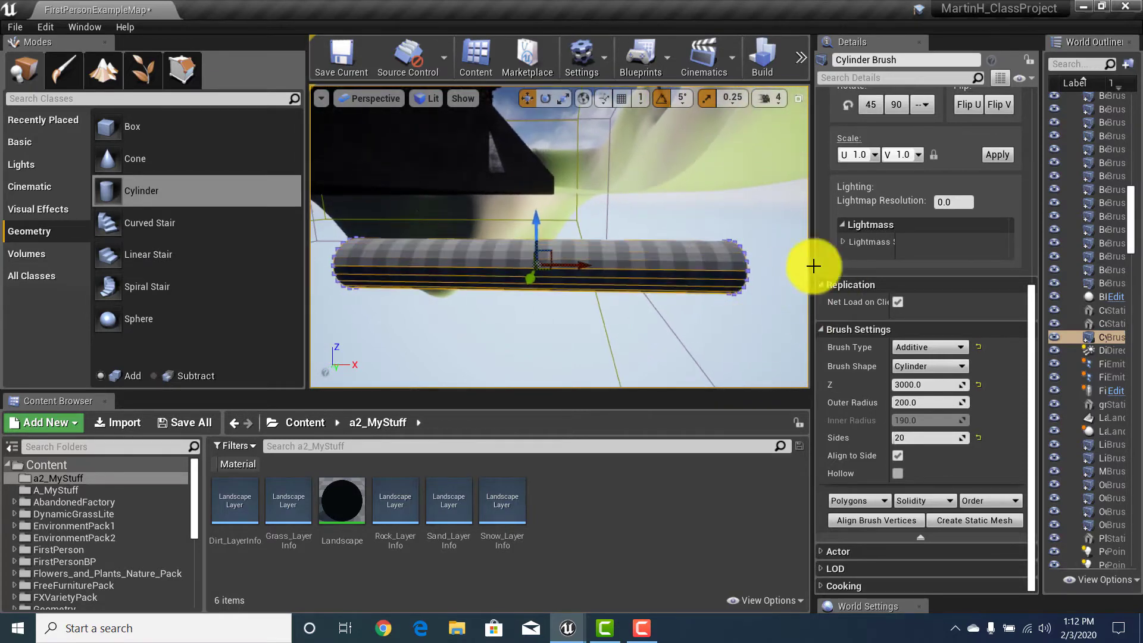
Step: Examine the long cylinder beneath the level and its position relative to the floor and buildings above
left_click_drag(639, 163, 625, 209)
key("w")
right_click_drag(626, 209, 626, 209)
key("a")
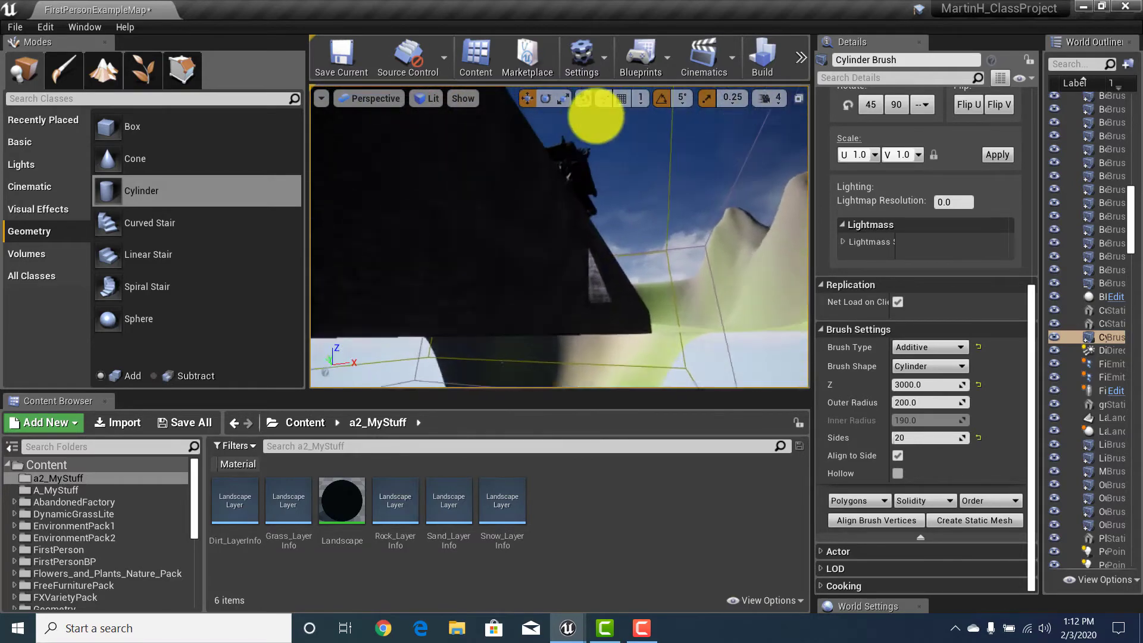
mouse_move(578, 165)
right_mouse_down()
mouse_move(587, 184)
mouse_move(498, 507)
mouse_move(312, 491)
mouse_move(373, 189)
mouse_move(327, 174)
mouse_move(507, 196)
right_mouse_up()
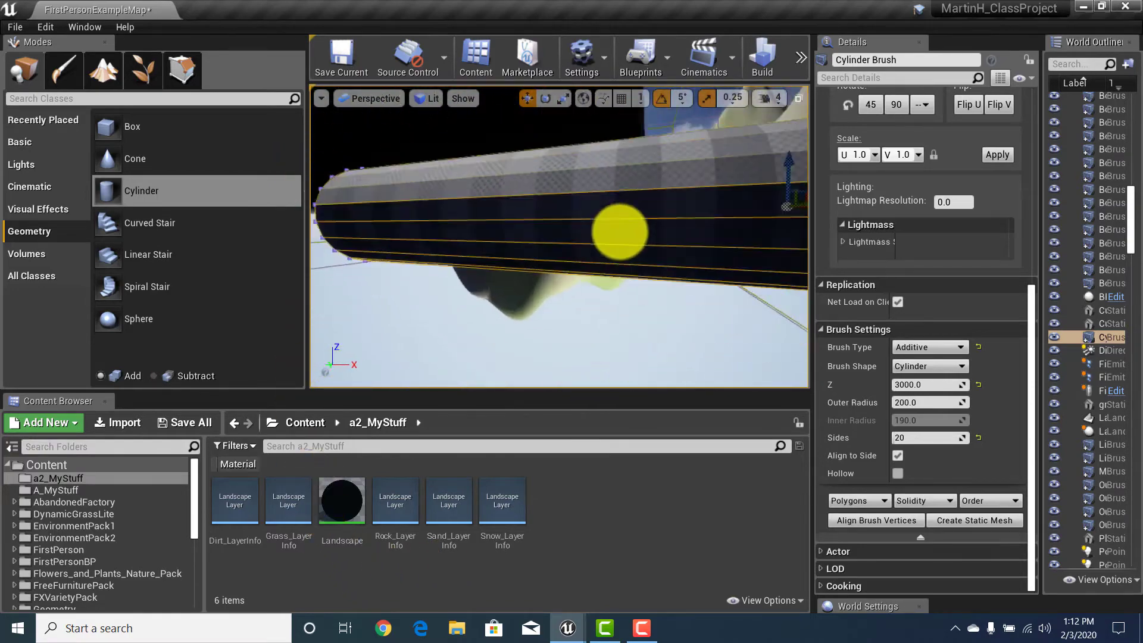
mouse_move(627, 194)
right_mouse_down()
mouse_move(587, 69)
mouse_move(561, 441)
mouse_move(561, 377)
mouse_move(536, 452)
mouse_move(566, 302)
right_mouse_up()
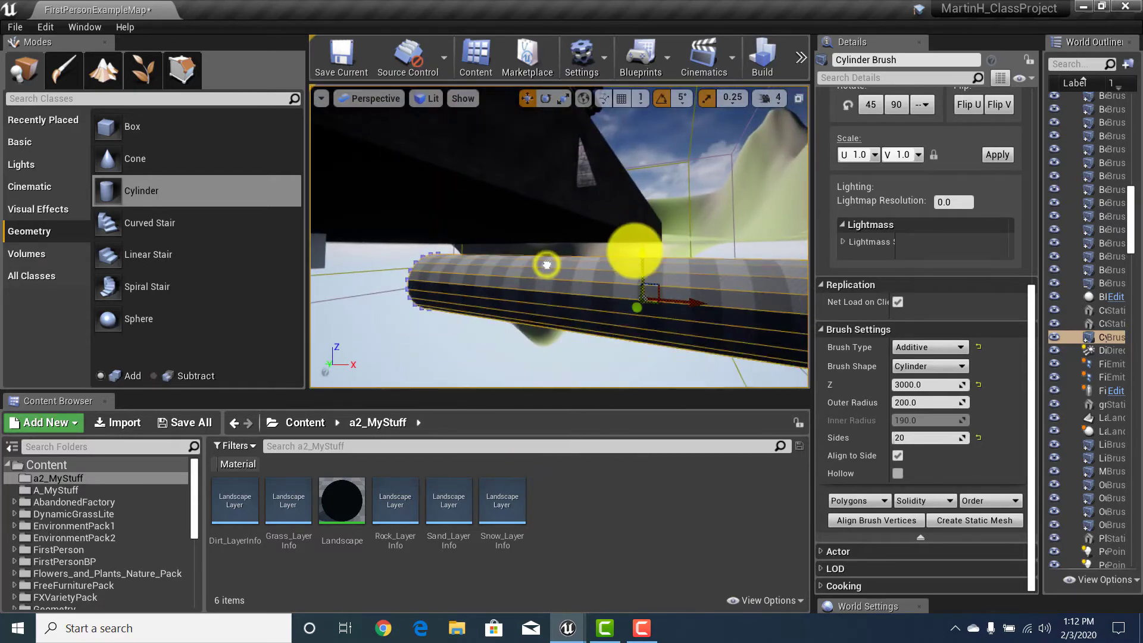
mouse_move(632, 184)
right_mouse_down()
mouse_move(677, 449)
mouse_move(679, 376)
right_mouse_up()
mouse_move(432, 234)
right_mouse_down()
mouse_move(442, 176)
mouse_move(365, 411)
mouse_move(324, 492)
mouse_move(447, 476)
mouse_move(446, 528)
mouse_move(332, 523)
mouse_move(539, 255)
right_mouse_up()
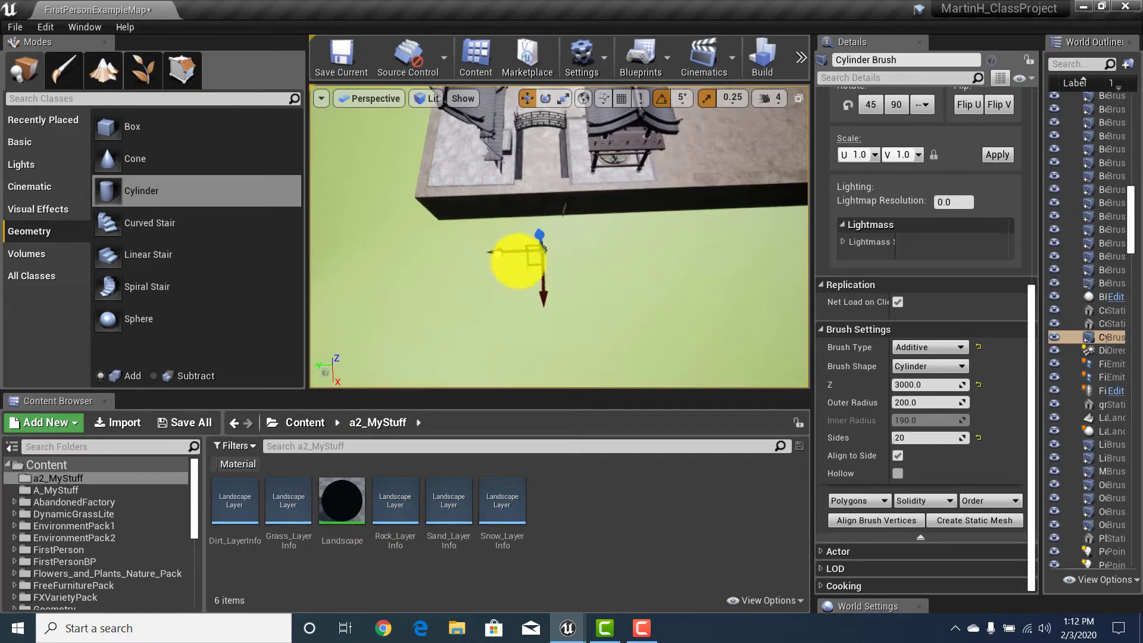
Step: Place a box brush on the floor of the stone-walled channel and set its Z size to 1000
right_click_drag(549, 152, 535, 301)
right_click_drag(524, 260, 537, 309)
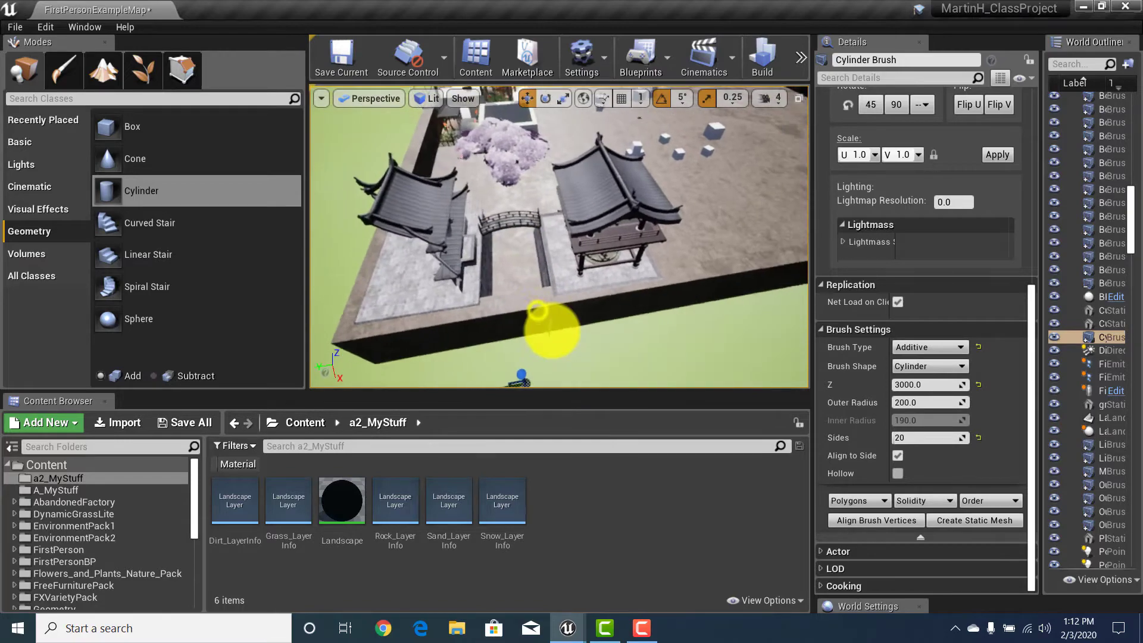
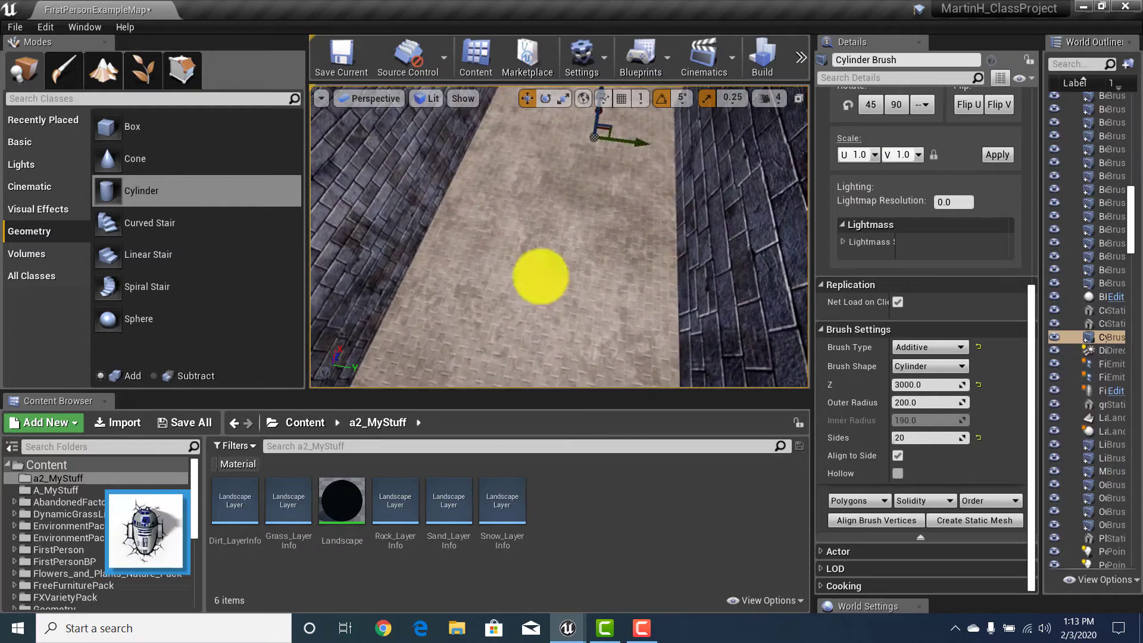
mouse_move(100, 127)
left_mouse_down()
mouse_move(321, 138)
mouse_move(480, 179)
mouse_move(548, 228)
left_mouse_up()
mouse_move(544, 276)
right_mouse_down()
mouse_move(556, 253)
mouse_move(546, 281)
mouse_move(499, 325)
mouse_move(566, 171)
mouse_move(541, 173)
mouse_move(647, 299)
right_mouse_up()
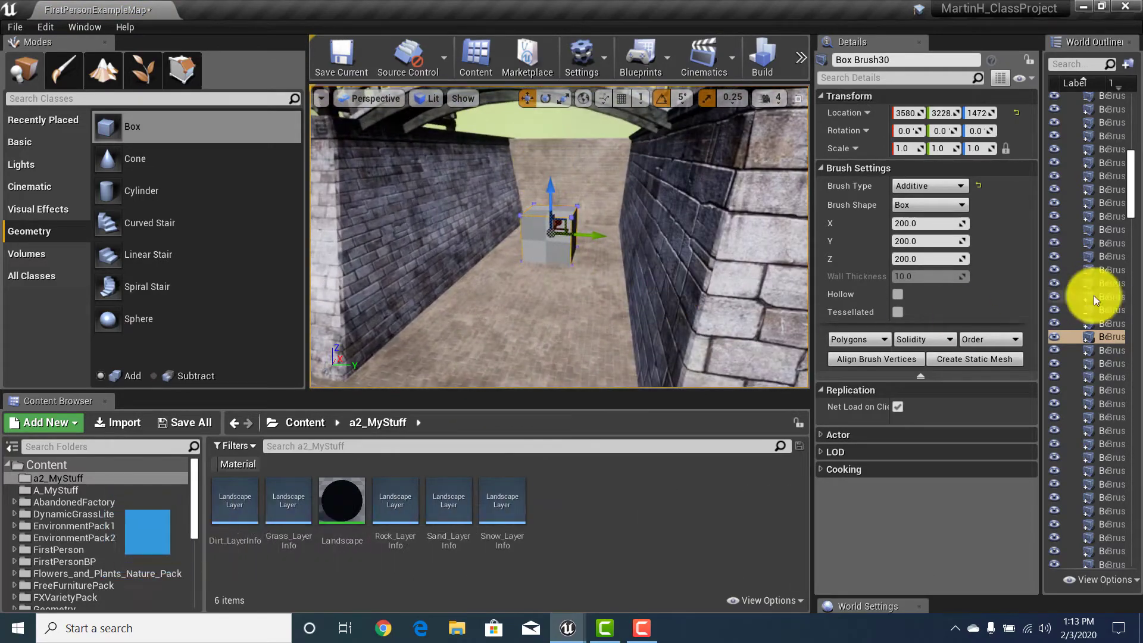
left_click(931, 257)
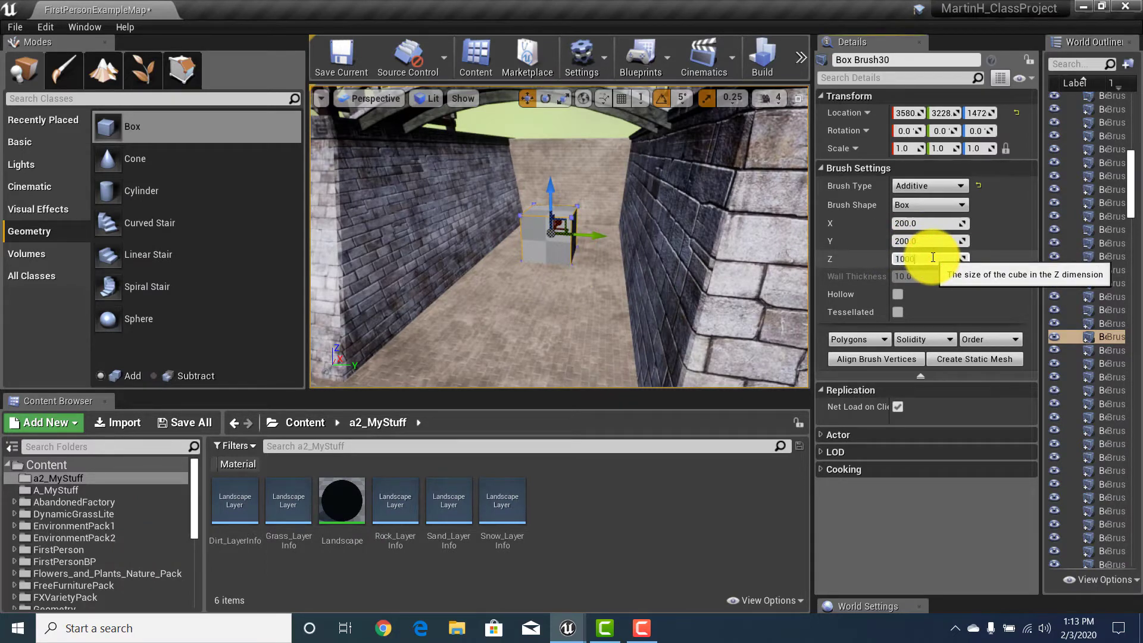
type("1000")
key("Return")
Step: Lower the box brush to a Z location of about 1455 so it reaches down into the cylinder
right_click_drag(570, 271, 571, 114)
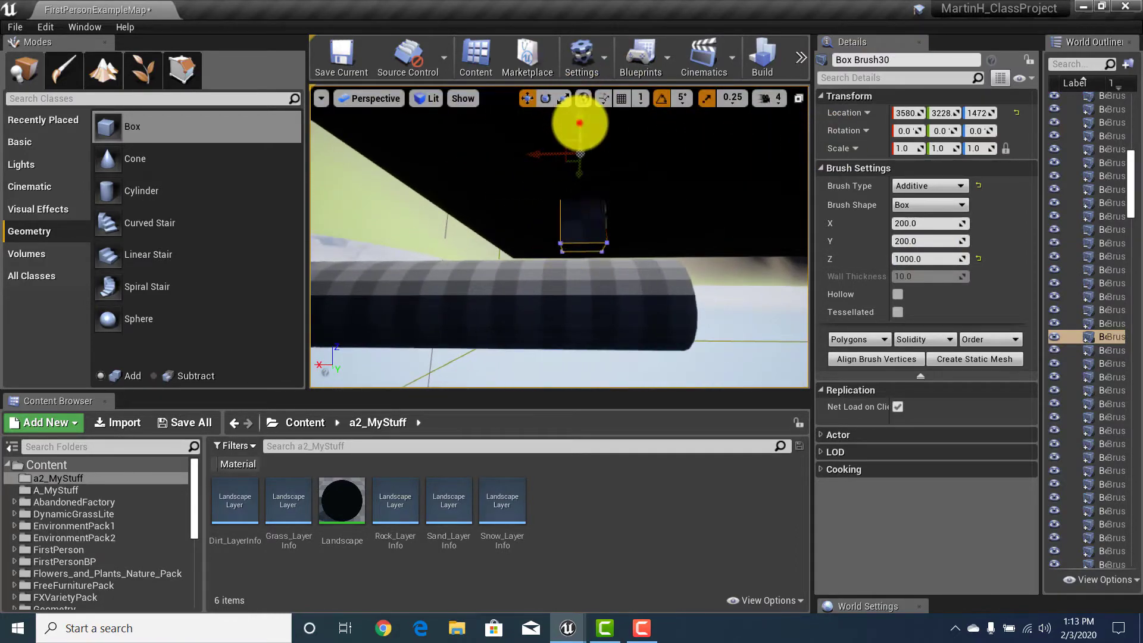
left_click_drag(579, 143, 579, 151)
right_click_drag(608, 304, 393, 239)
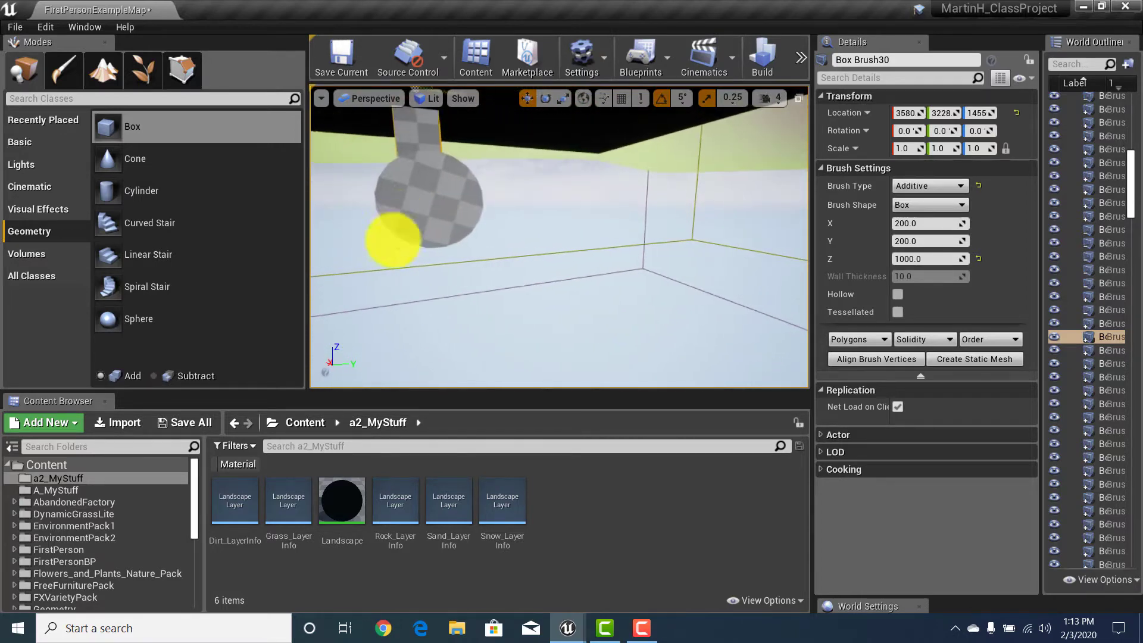
Step: Align the cylinder brush under the box by moving it along Y to about 3230
left_click(424, 187)
right_click_drag(454, 194, 447, 197)
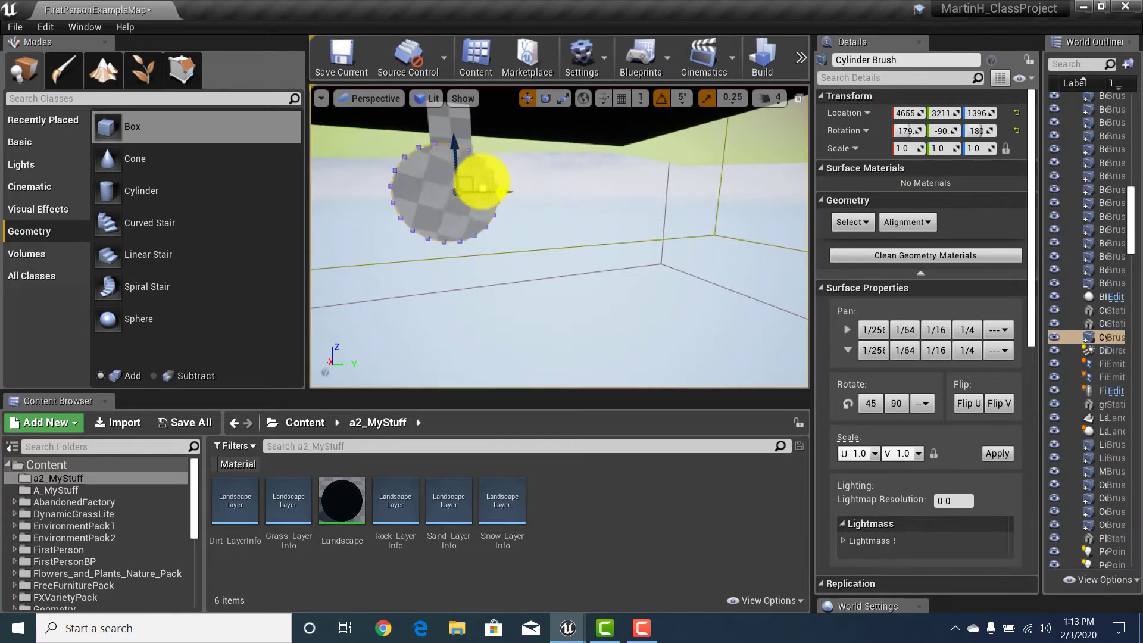
mouse_move(483, 180)
right_mouse_down()
mouse_move(447, 77)
mouse_move(520, 177)
mouse_move(523, 255)
mouse_move(478, 189)
right_mouse_up()
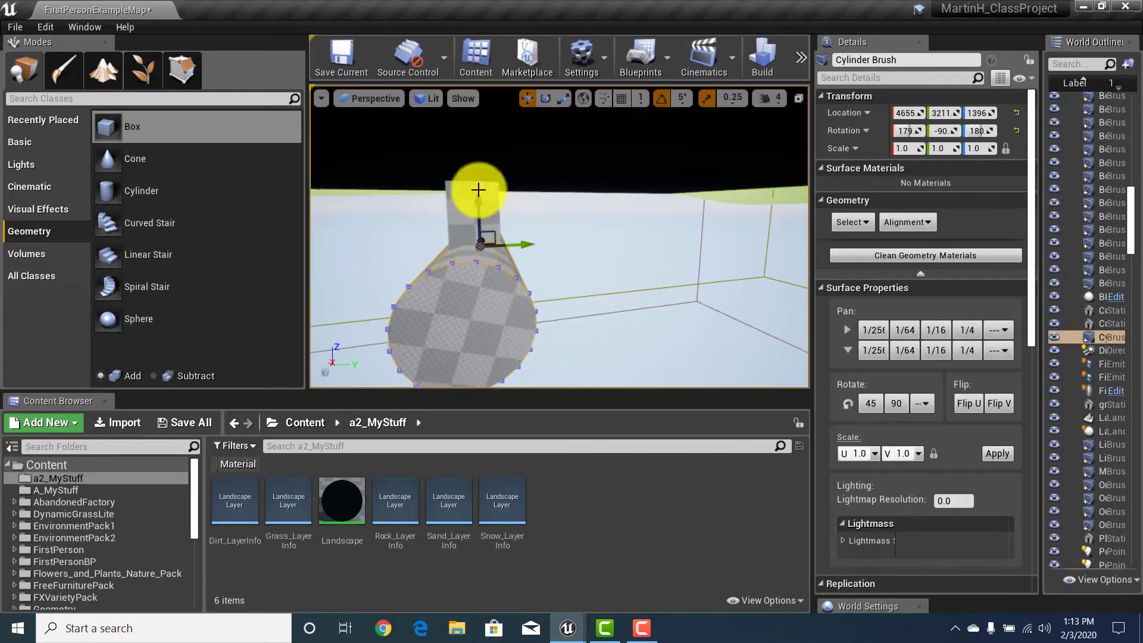
left_click(525, 248)
mouse_move(524, 249)
right_mouse_down()
mouse_move(490, 288)
mouse_move(958, 286)
mouse_move(934, 291)
mouse_move(945, 291)
right_mouse_up()
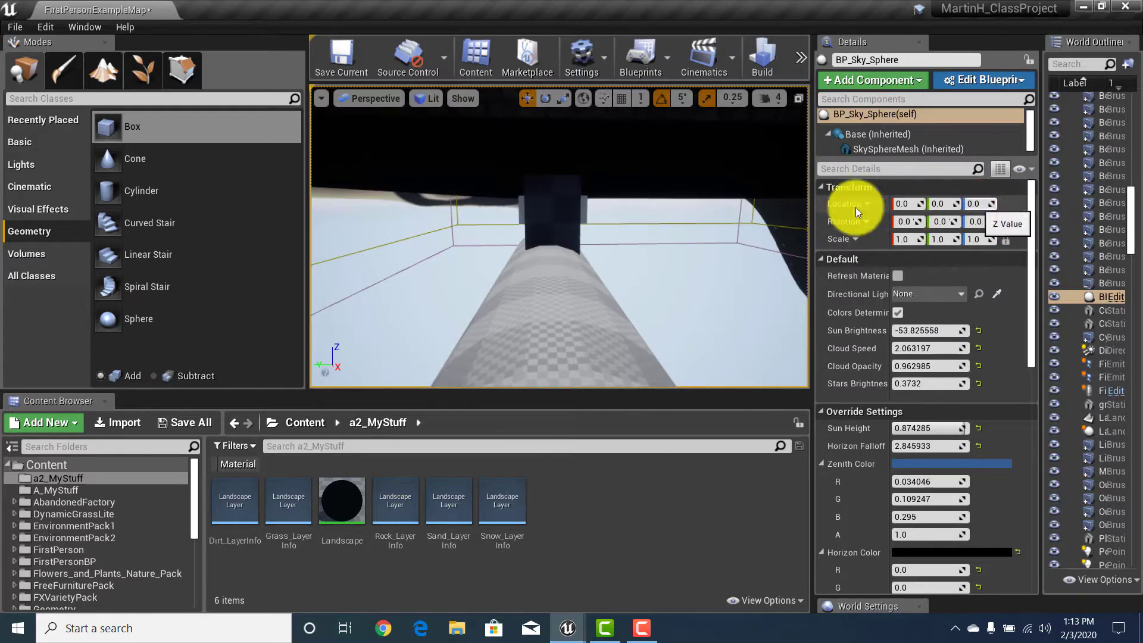
left_click(621, 315)
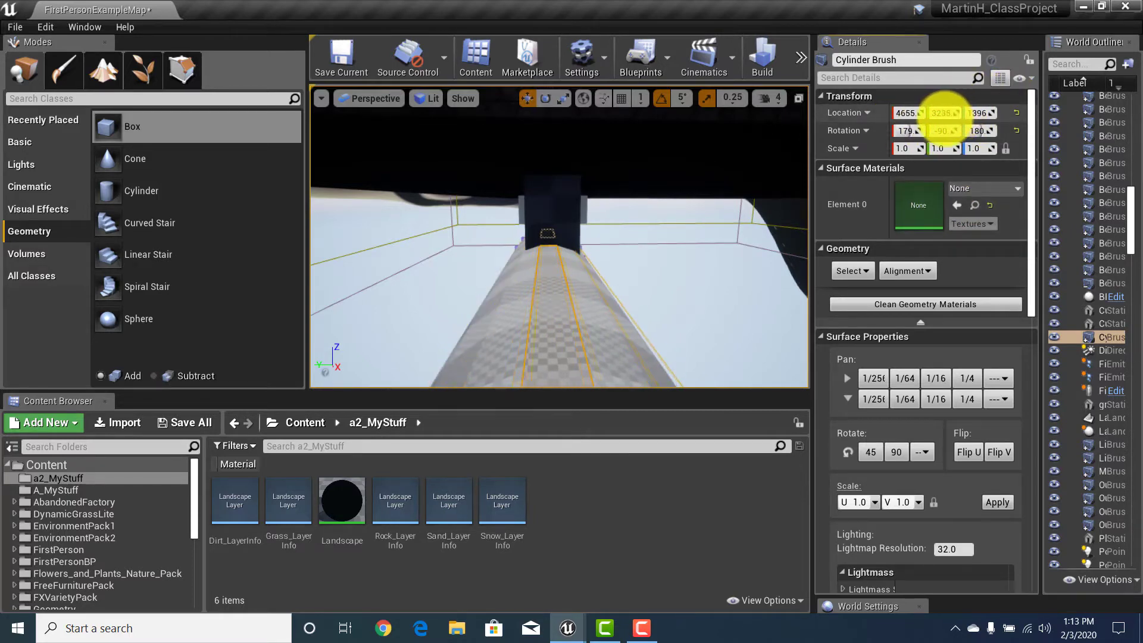
left_click_drag(918, 136, 916, 135)
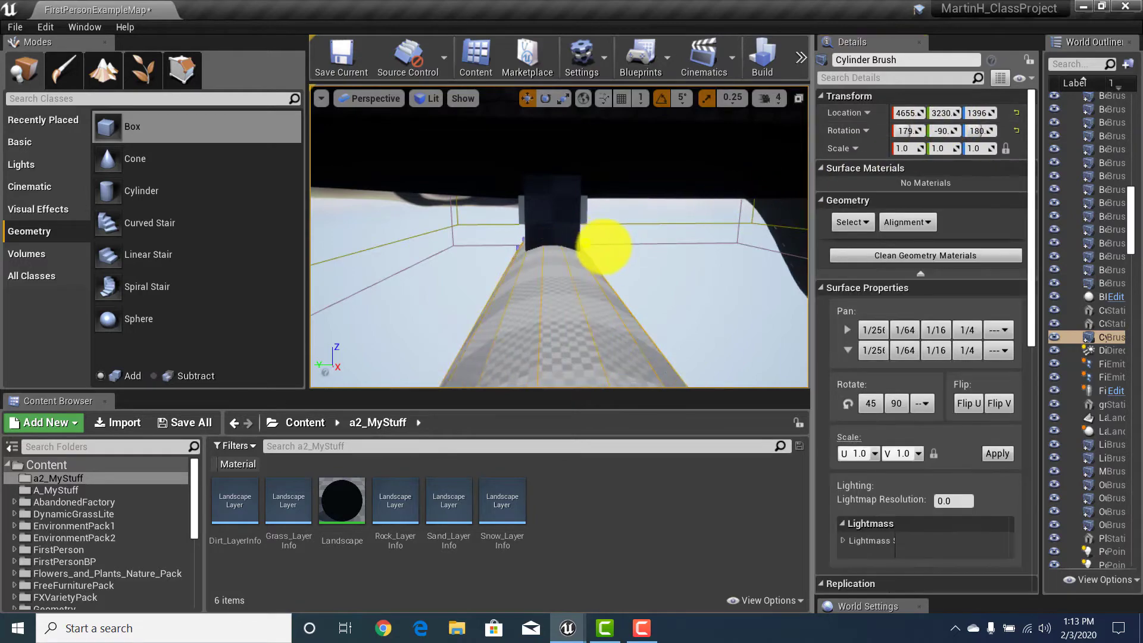
mouse_move(604, 246)
right_mouse_down()
mouse_move(676, 251)
mouse_move(812, 220)
mouse_move(904, 181)
mouse_move(934, 79)
mouse_move(1092, 298)
mouse_move(1118, 306)
mouse_move(536, 265)
mouse_move(538, 289)
mouse_move(548, 268)
mouse_move(538, 225)
mouse_move(484, 403)
mouse_move(501, 375)
mouse_move(531, 430)
mouse_move(489, 179)
right_mouse_up()
key("w")
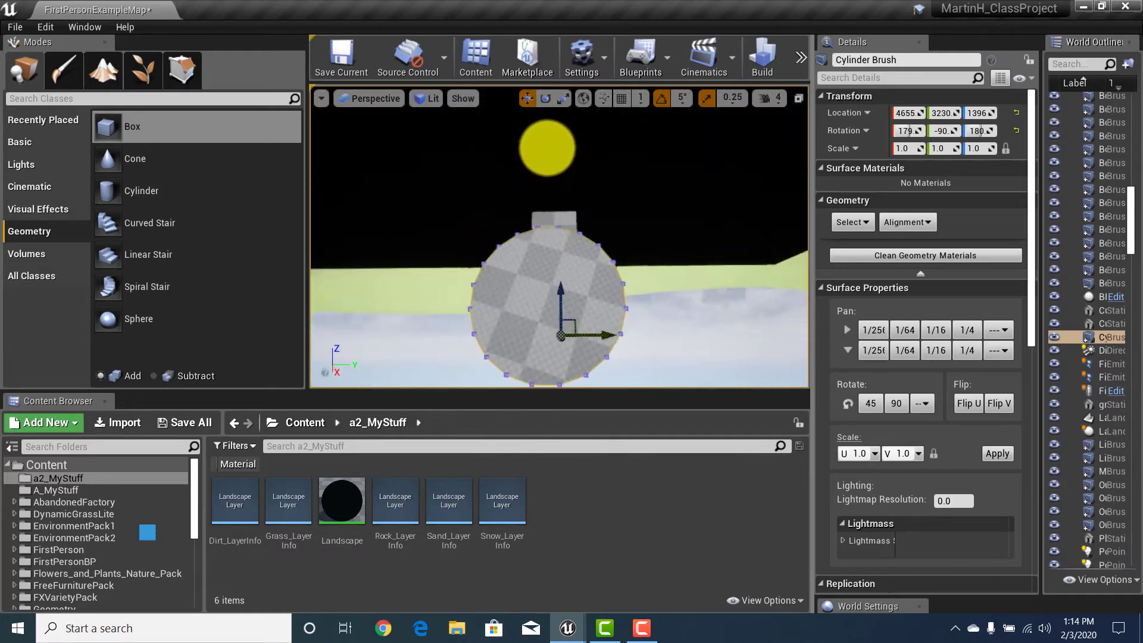
key("w")
right_click_drag(547, 148, 559, 191)
key("s")
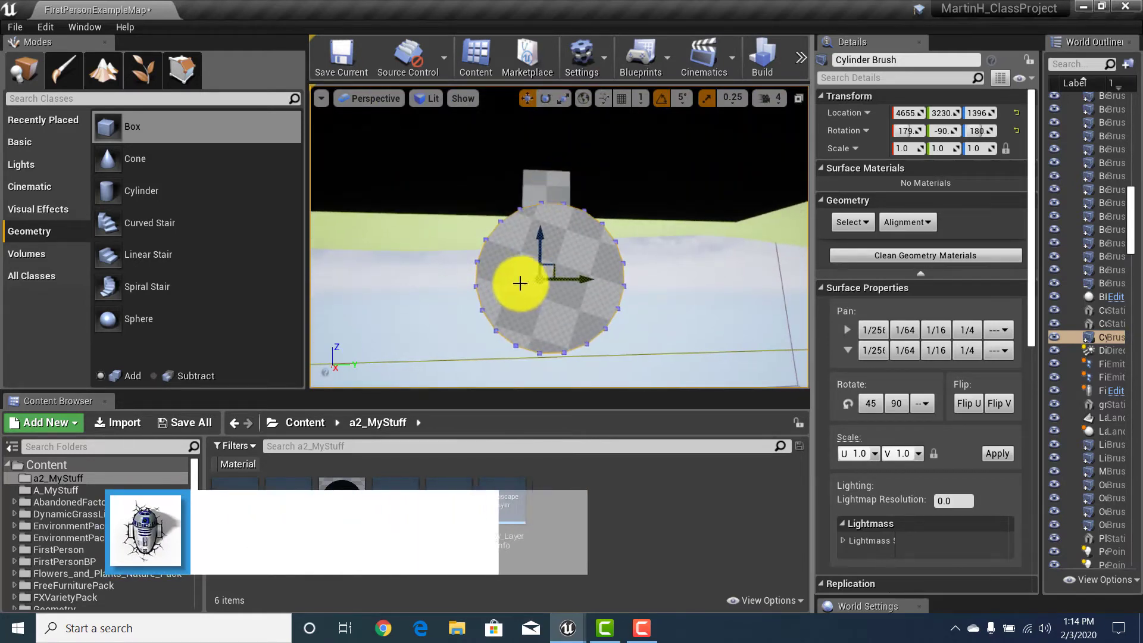
Step: Make the cylinder brush hollow to form a tunnel and look through its inside
mouse_move(520, 283)
right_mouse_down()
mouse_move(467, 257)
mouse_move(574, 286)
mouse_move(638, 283)
right_mouse_up()
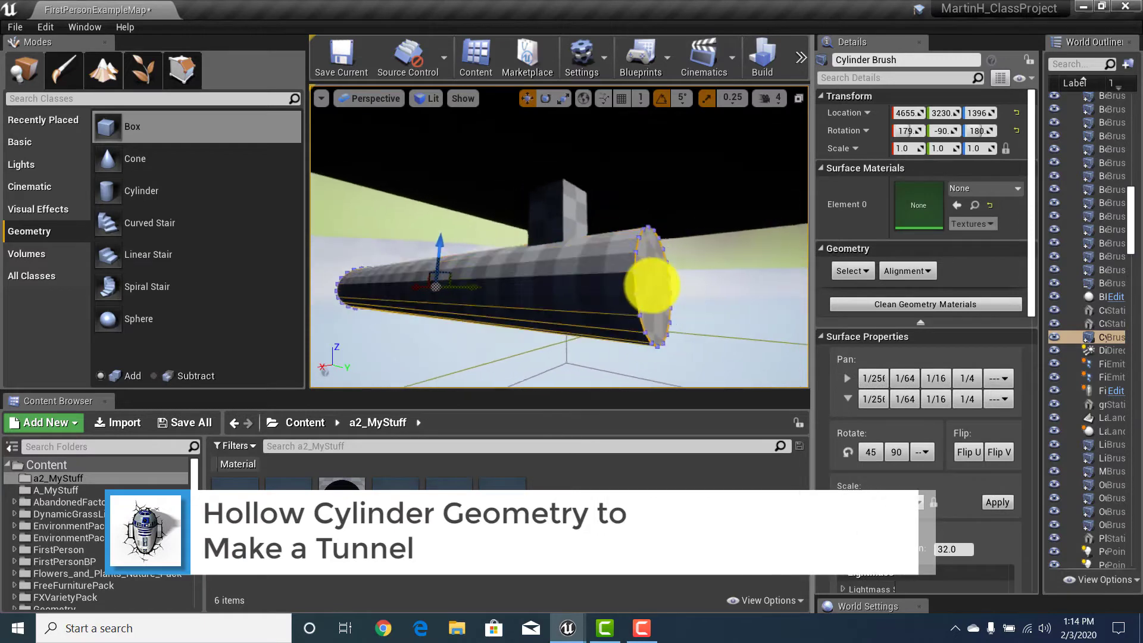
scroll(969, 387, "down", 10)
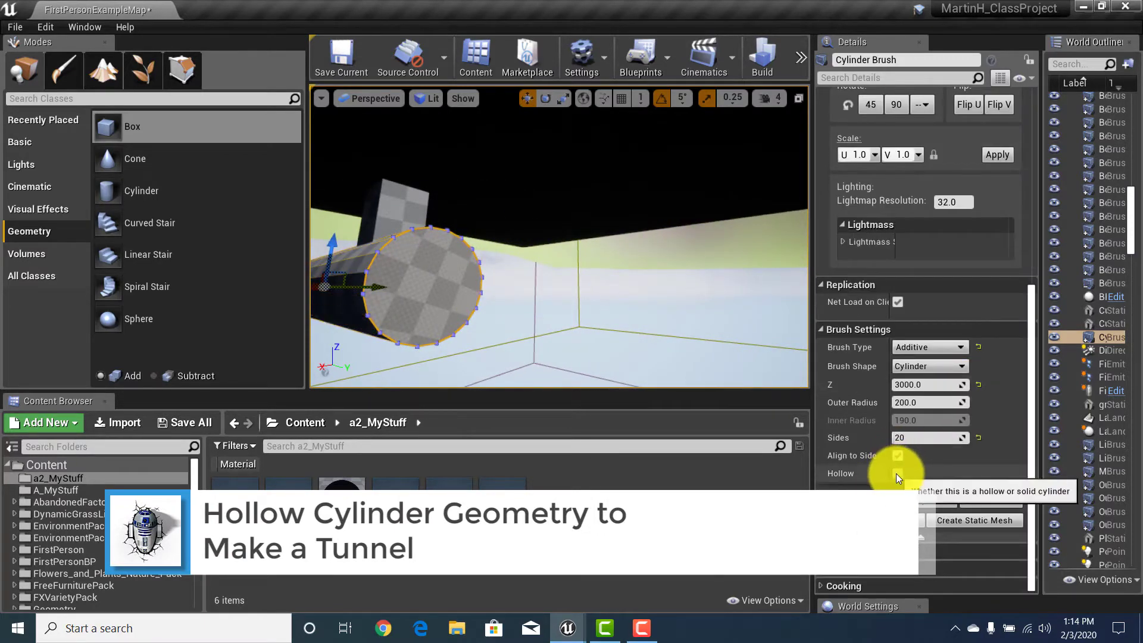
left_click(897, 475)
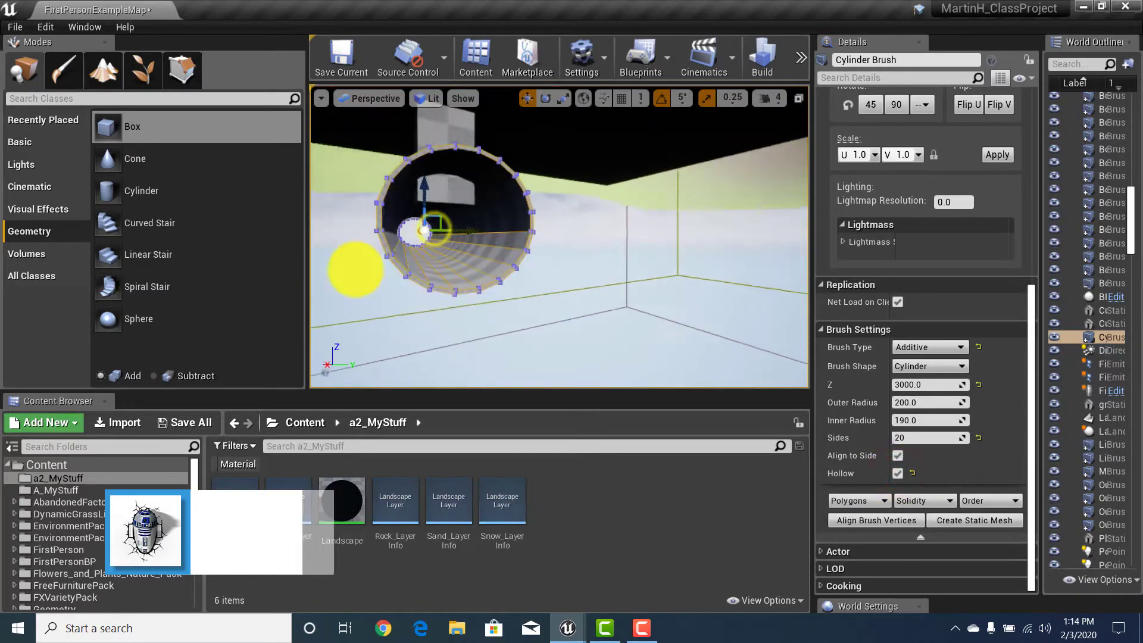
key("f")
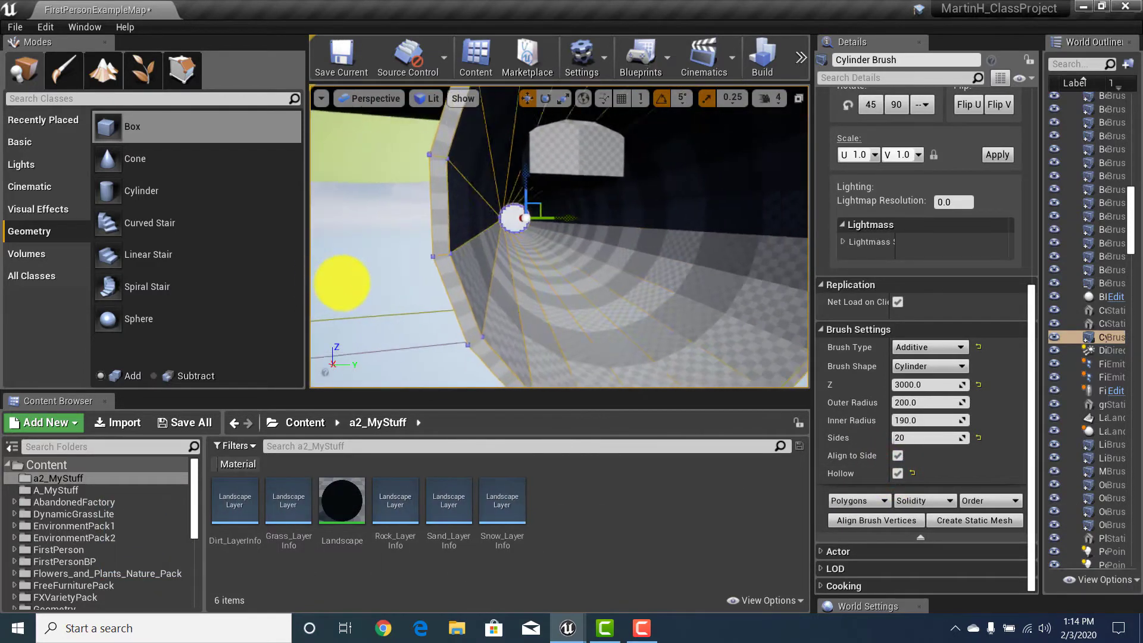
right_click_drag(342, 283, 344, 283)
left_click_drag(344, 282, 326, 286, "alt")
Step: Change the tall box brush in the channel to Subtractive to cut a shaft down into the tunnel
mouse_move(330, 287)
right_mouse_down()
mouse_move(275, 280)
mouse_move(1135, 142)
mouse_move(1020, 127)
mouse_move(1033, 63)
mouse_move(1014, 204)
mouse_move(1013, 174)
mouse_move(990, 237)
mouse_move(1003, 184)
mouse_move(1073, 176)
mouse_move(1000, 134)
mouse_move(982, 396)
mouse_move(931, 357)
mouse_move(412, 216)
right_mouse_up()
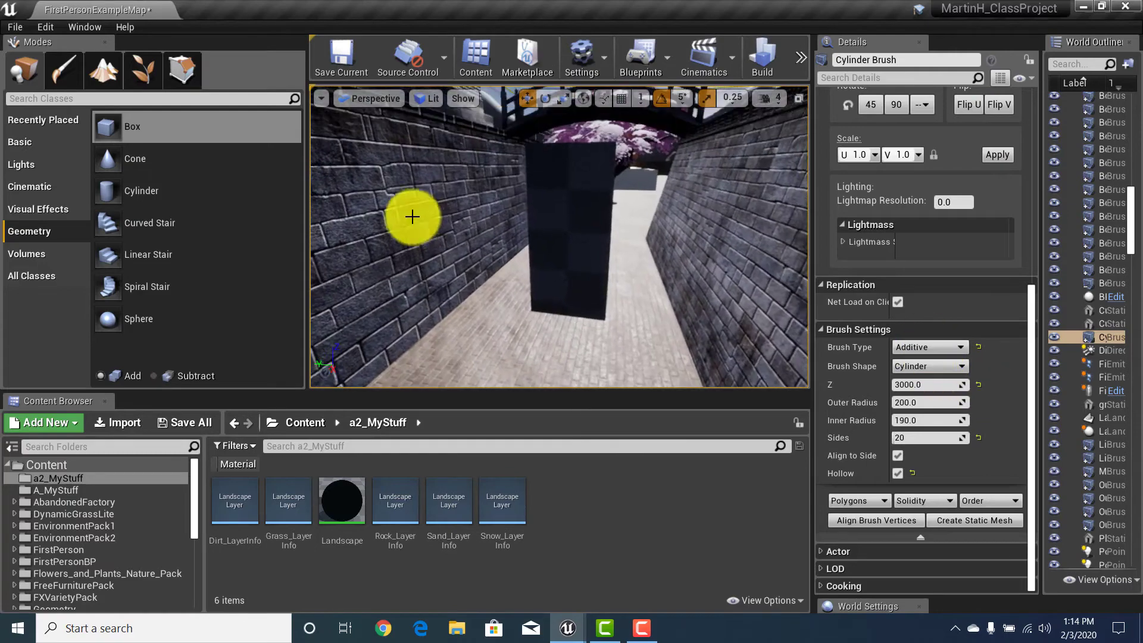
left_click(549, 211)
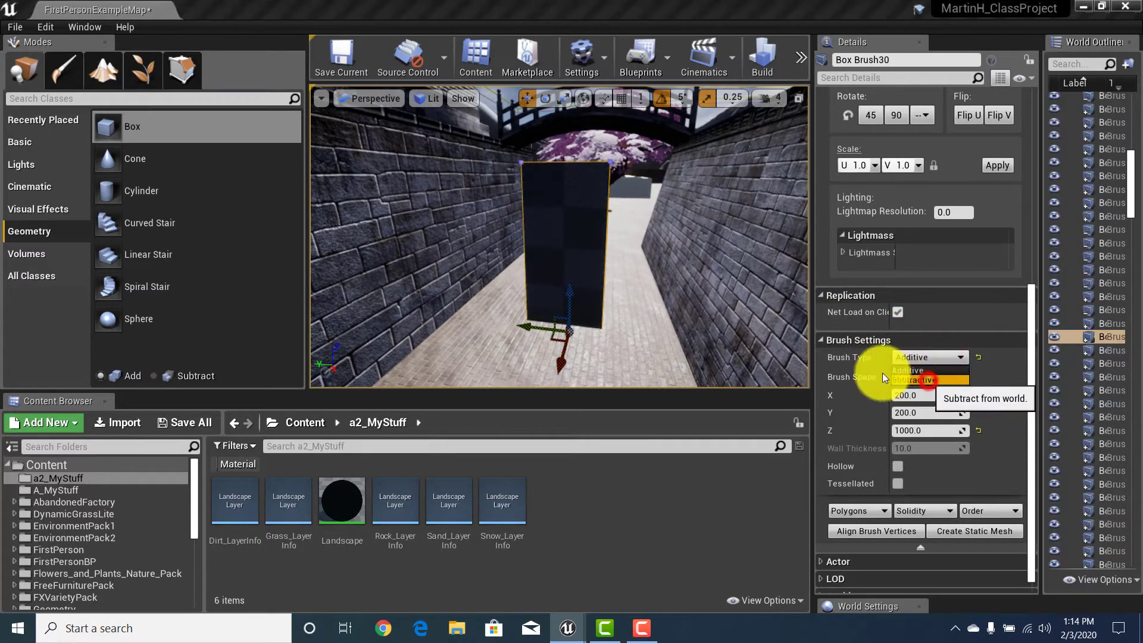
left_click(928, 380)
right_click_drag(565, 430, 1140, 205)
right_click_drag(1063, 292, 1138, 201)
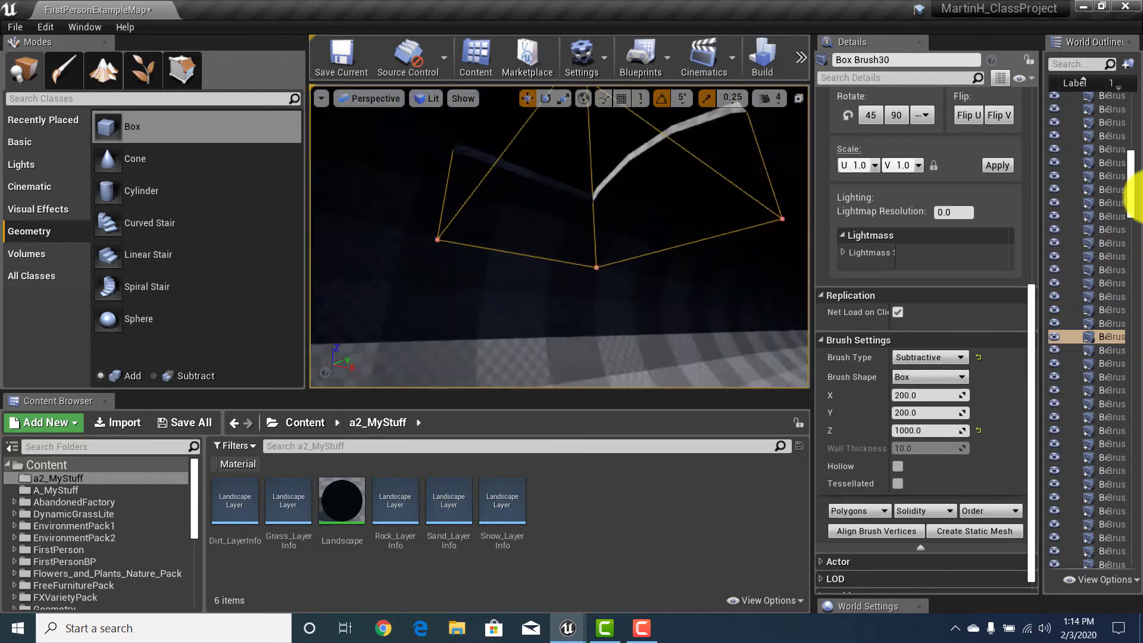
mouse_move(1131, 110)
right_mouse_down()
mouse_move(1092, 159)
mouse_move(1066, 301)
mouse_move(1123, 256)
mouse_move(1116, 36)
right_mouse_up()
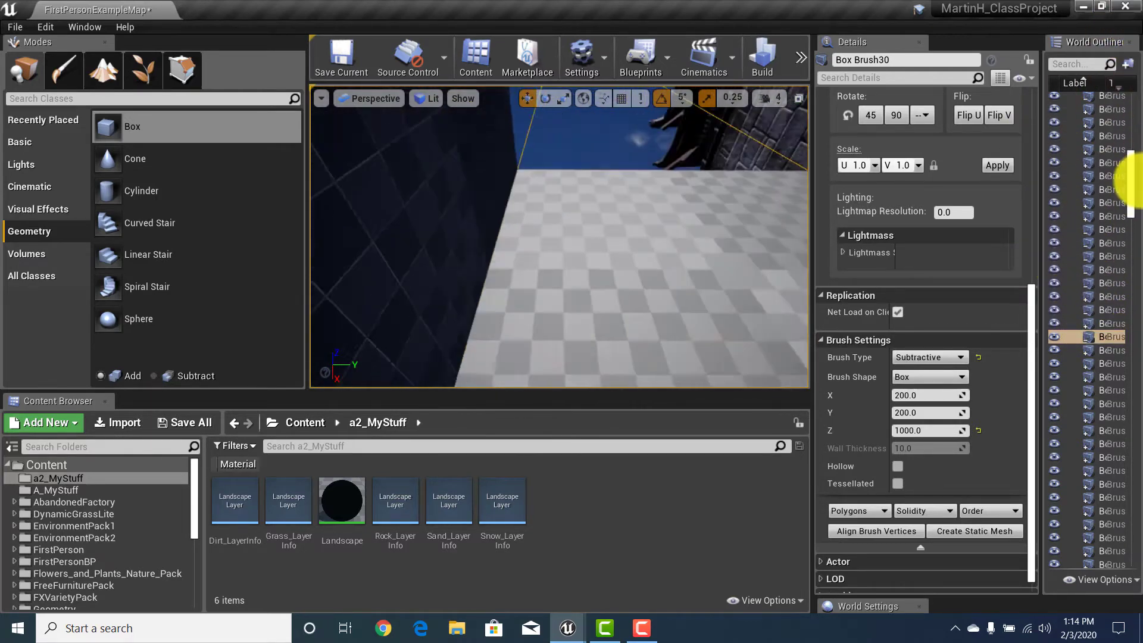
mouse_move(1134, 179)
right_mouse_down()
mouse_move(1129, 68)
mouse_move(1127, 303)
mouse_move(1023, 632)
mouse_move(640, 625)
mouse_move(326, 523)
mouse_move(388, 375)
mouse_move(350, 556)
mouse_move(727, 202)
right_mouse_up()
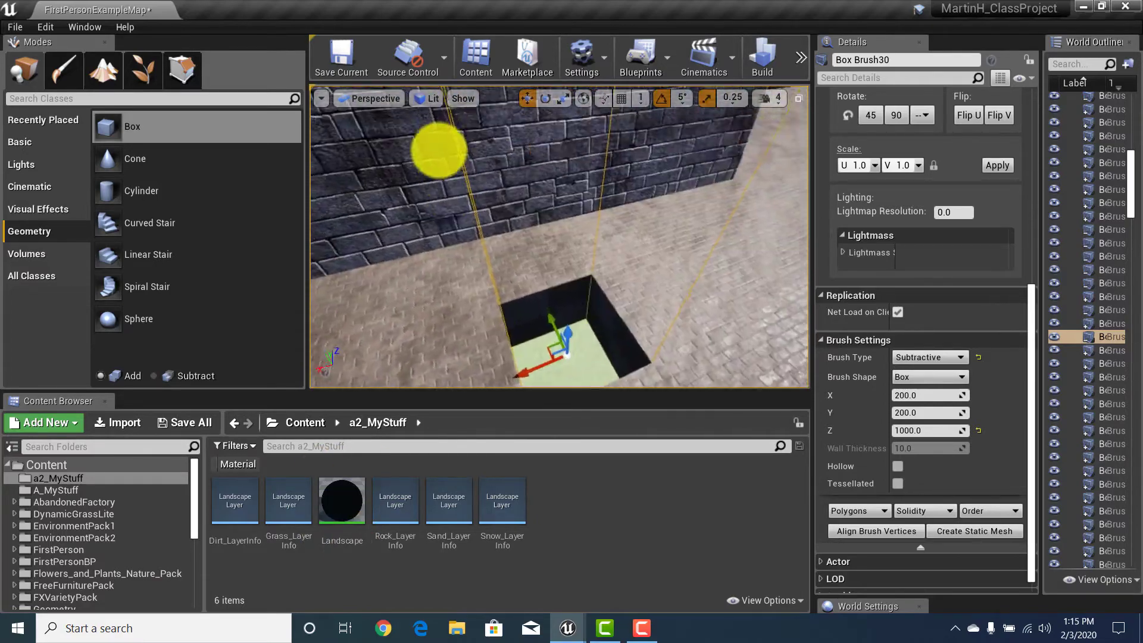
Step: Select the landscape covering the shaft opening and open its assigned Landscape material for editing
right_click_drag(439, 150, 586, 266)
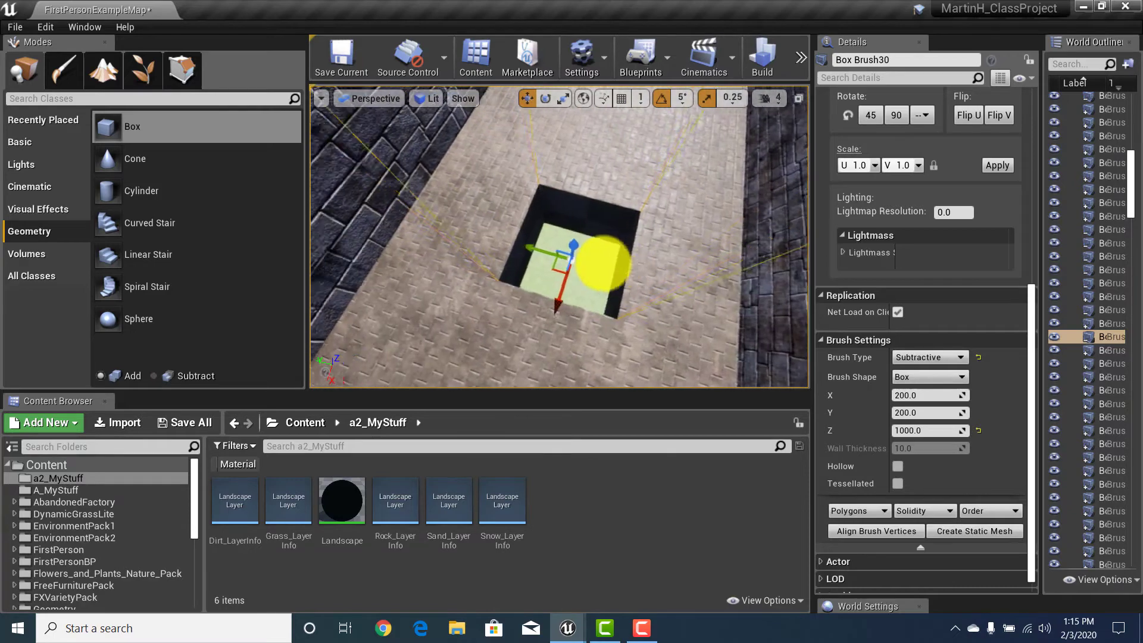
mouse_move(602, 271)
right_mouse_down()
mouse_move(659, 257)
mouse_move(650, 273)
mouse_move(612, 273)
right_mouse_up()
left_click(610, 273)
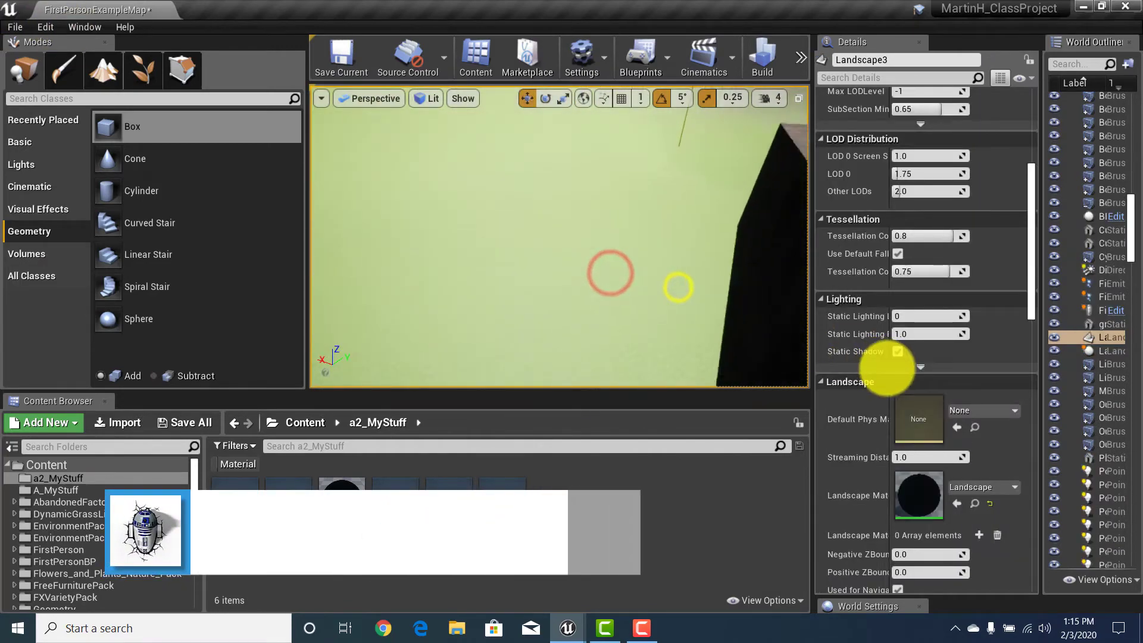
right_click_drag(887, 368, 1106, 378)
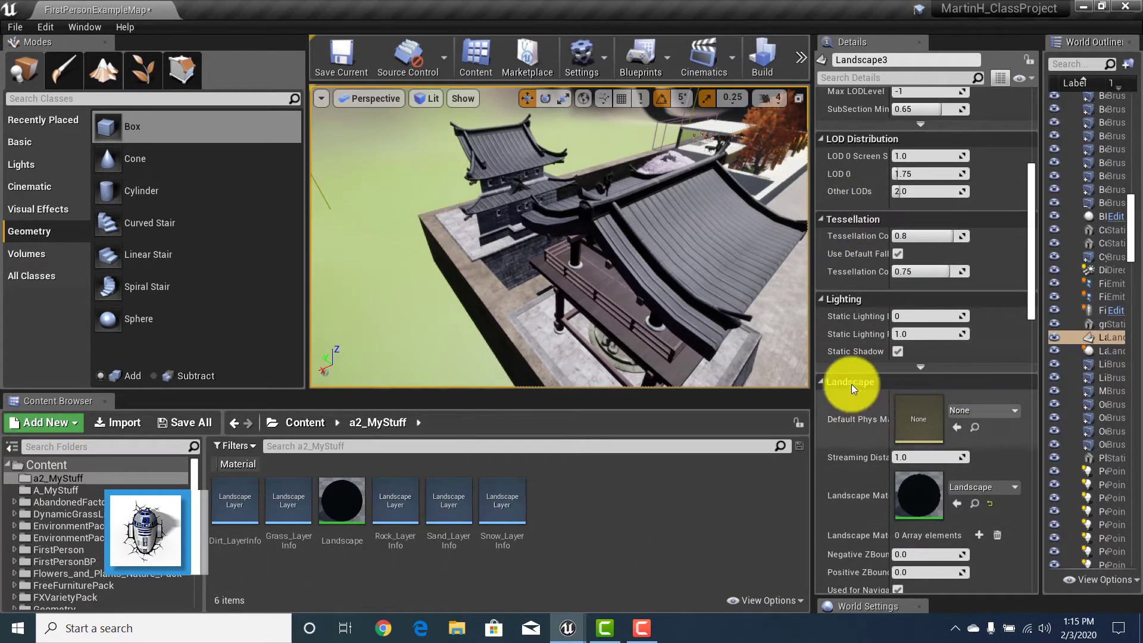
double_click(923, 492)
Step: Move the constant node feeding Roughness slightly upward in the material graph, clear of the Opacity Mask input
right_click_drag(622, 373, 709, 455)
scroll(685, 417, "down", 5)
right_click_drag(671, 401, 562, 229)
scroll(562, 229, "up", 2)
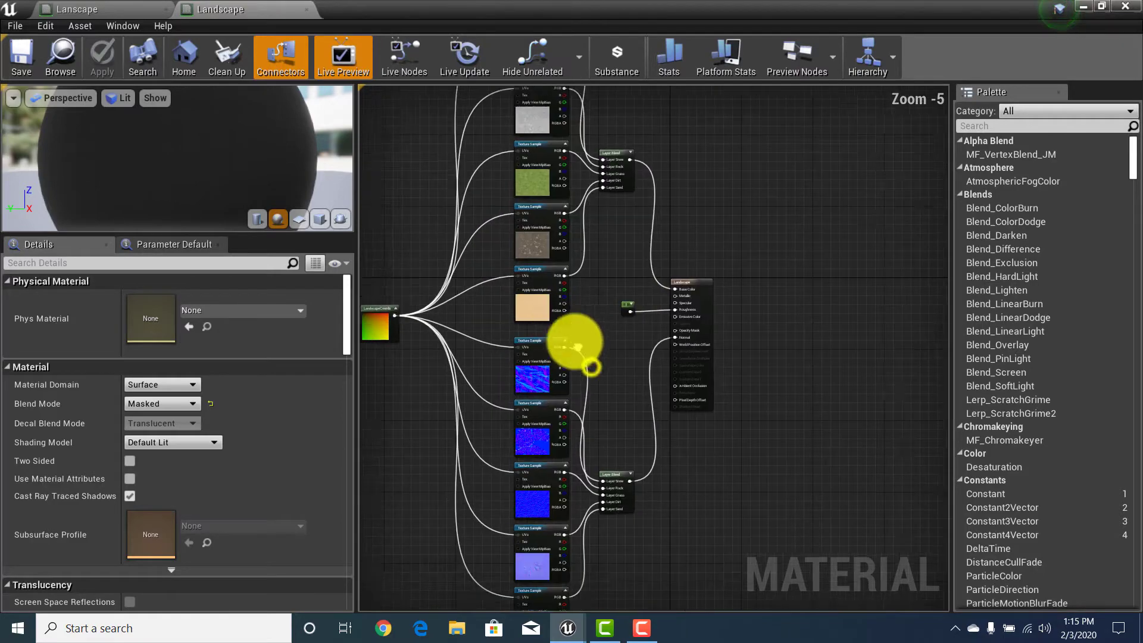
scroll(619, 344, "up", 3)
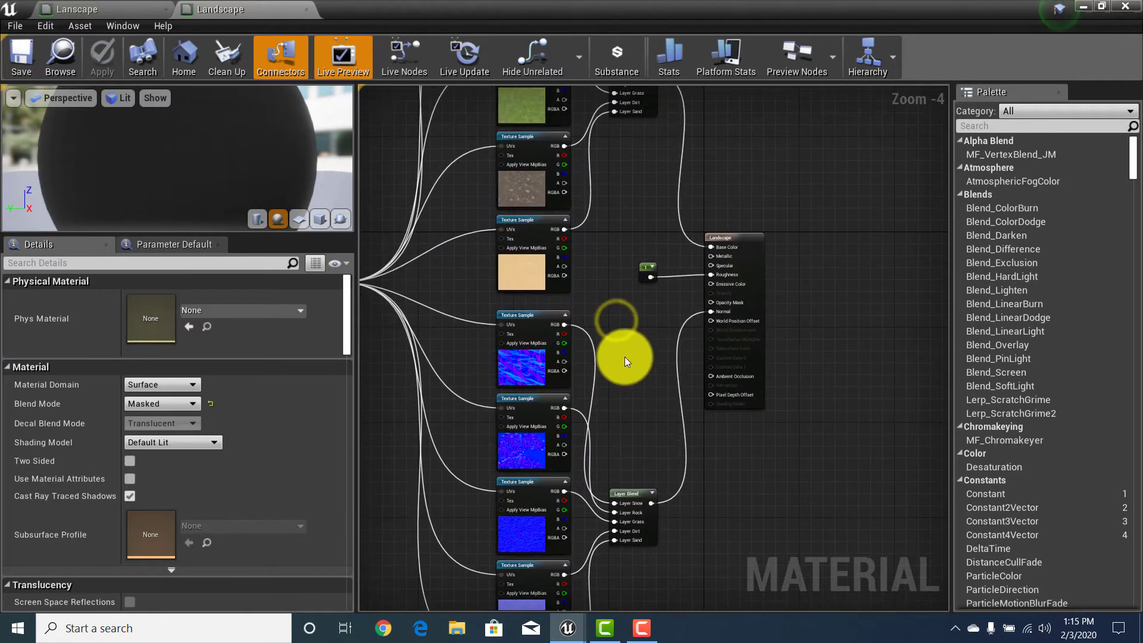
right_click_drag(627, 348, 569, 400)
left_click(596, 238)
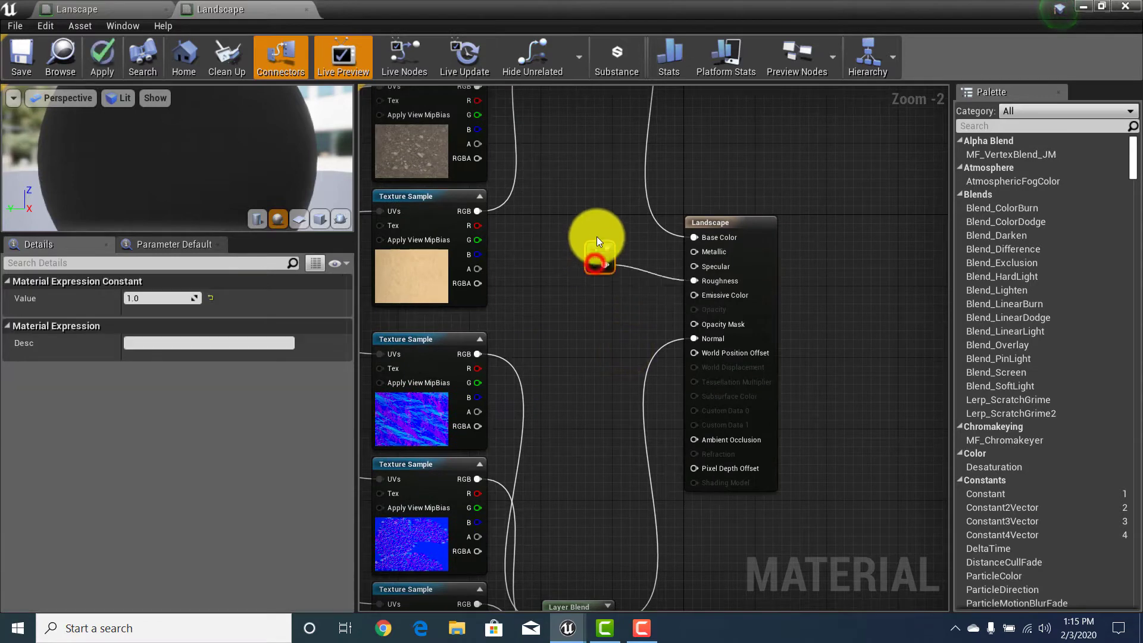
Step: Keep the landscape material's Blend Mode on Masked and feed its Opacity Mask from a new LandscapeVisibilityMask node placed beneath the Roughness constant
left_click(747, 230)
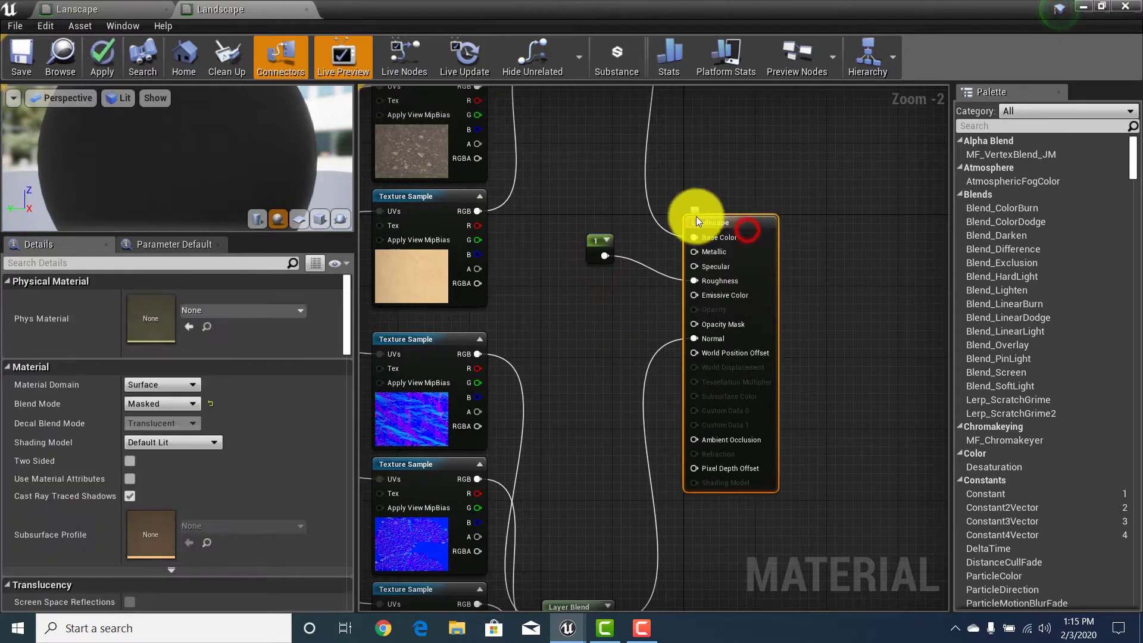
left_click(158, 405)
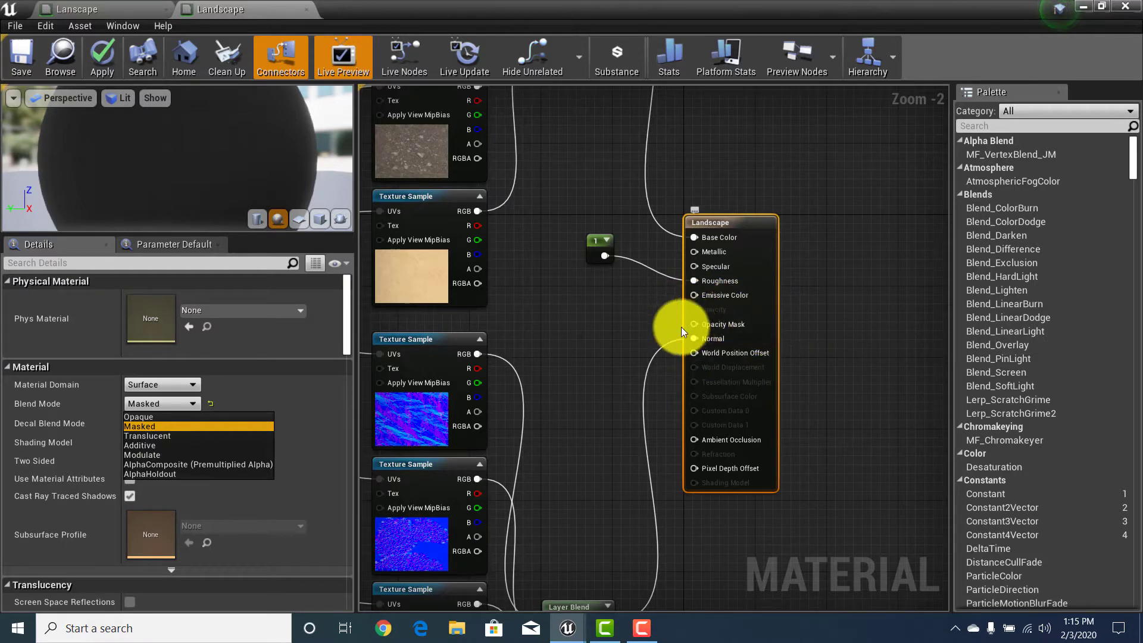
left_click_drag(694, 323, 598, 320)
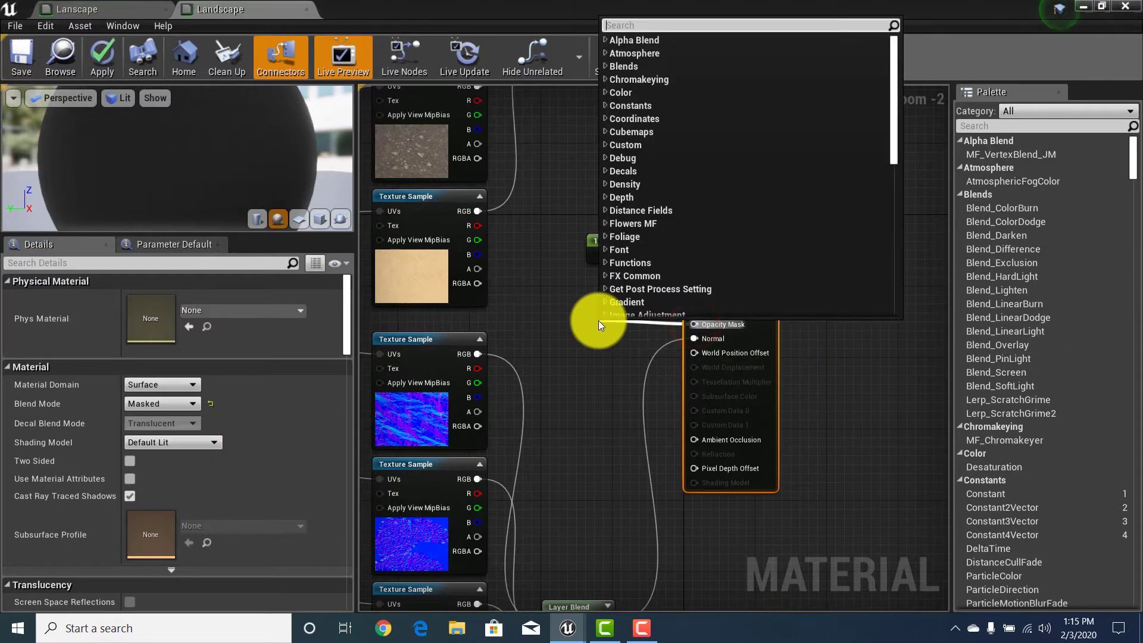
type("land")
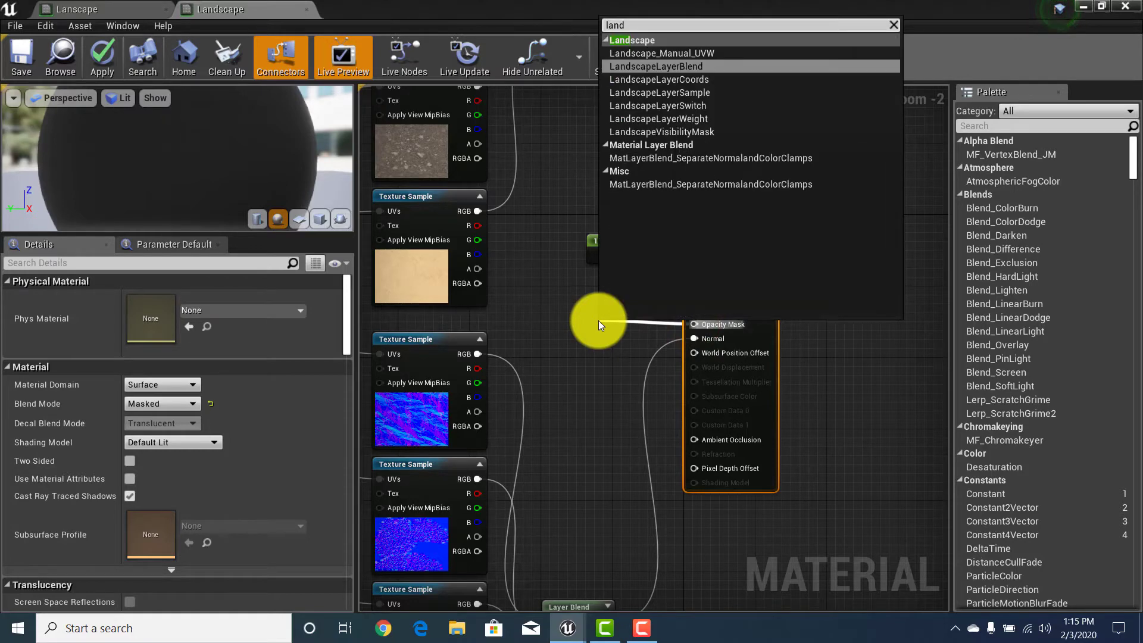
type("s")
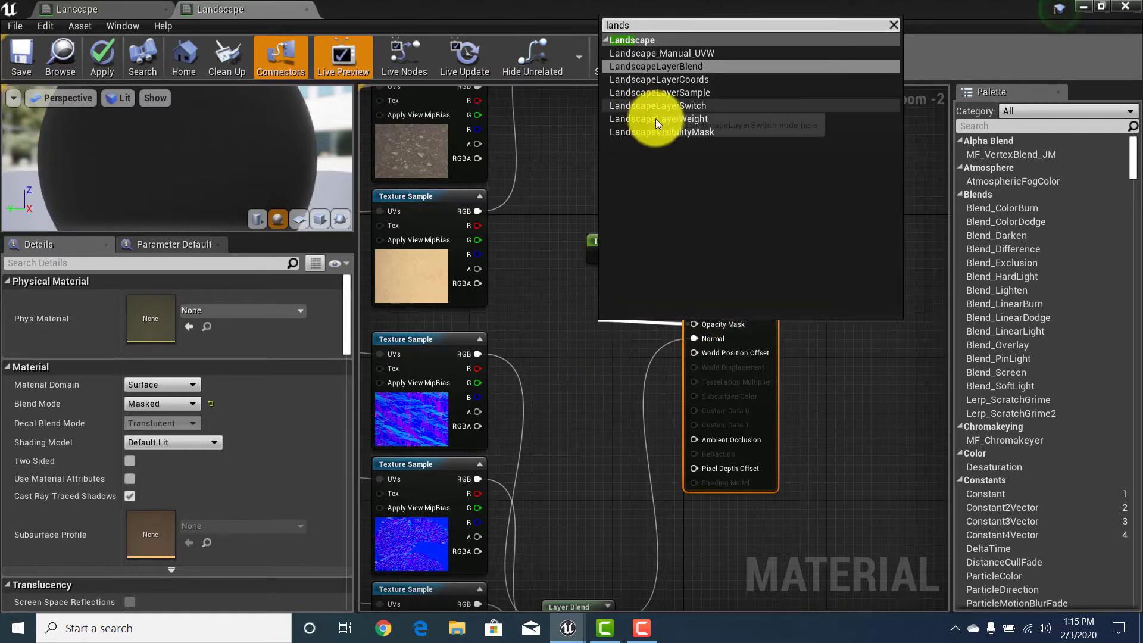
left_click(681, 133)
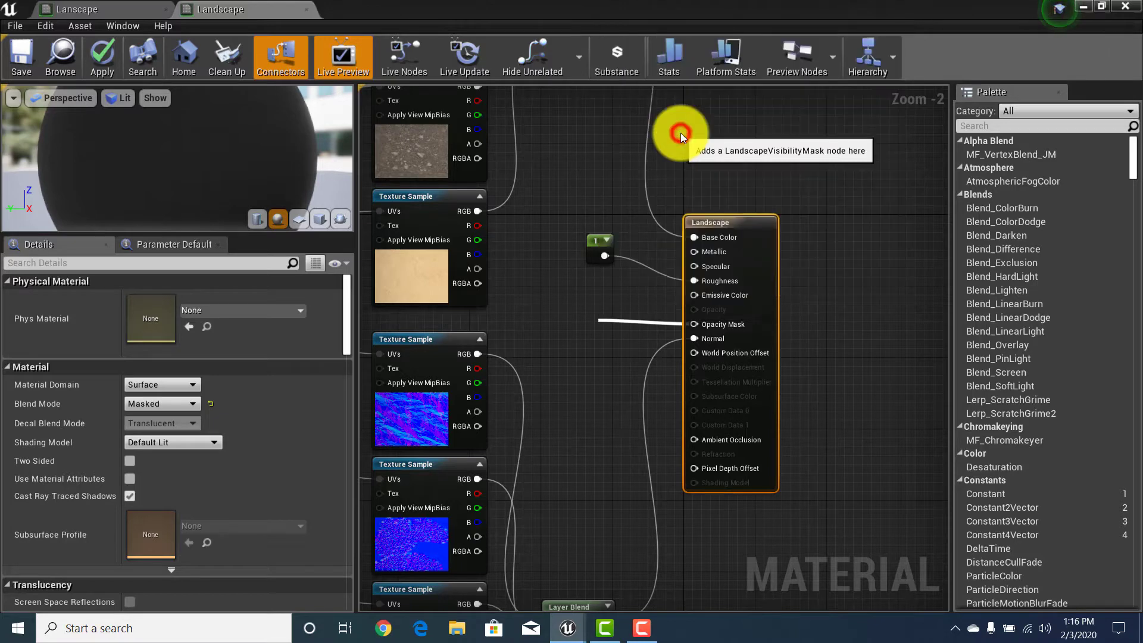
left_click_drag(584, 333, 552, 313)
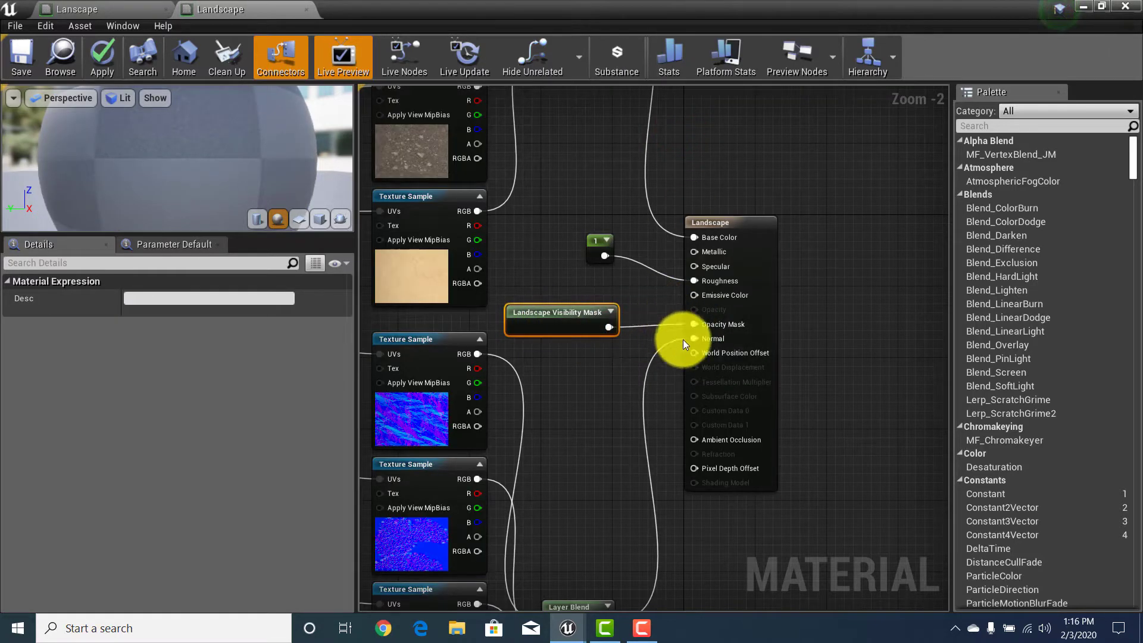
Step: Apply and save the landscape material, then close the material editor, accepting the pending changes to the Lanscape material
left_click(103, 67)
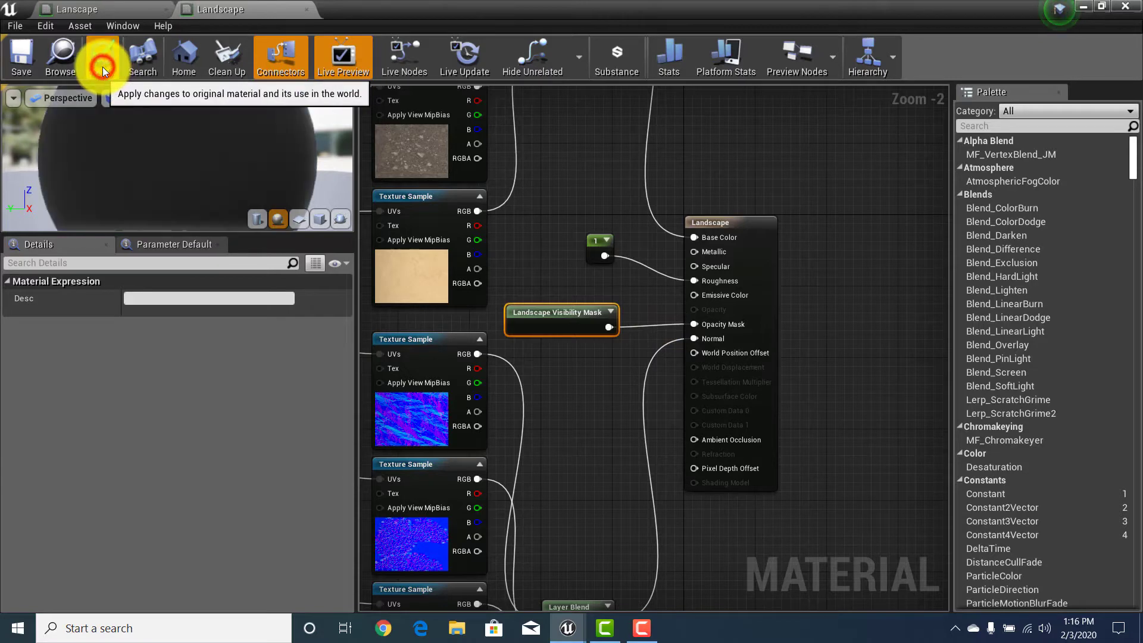
left_click(19, 67)
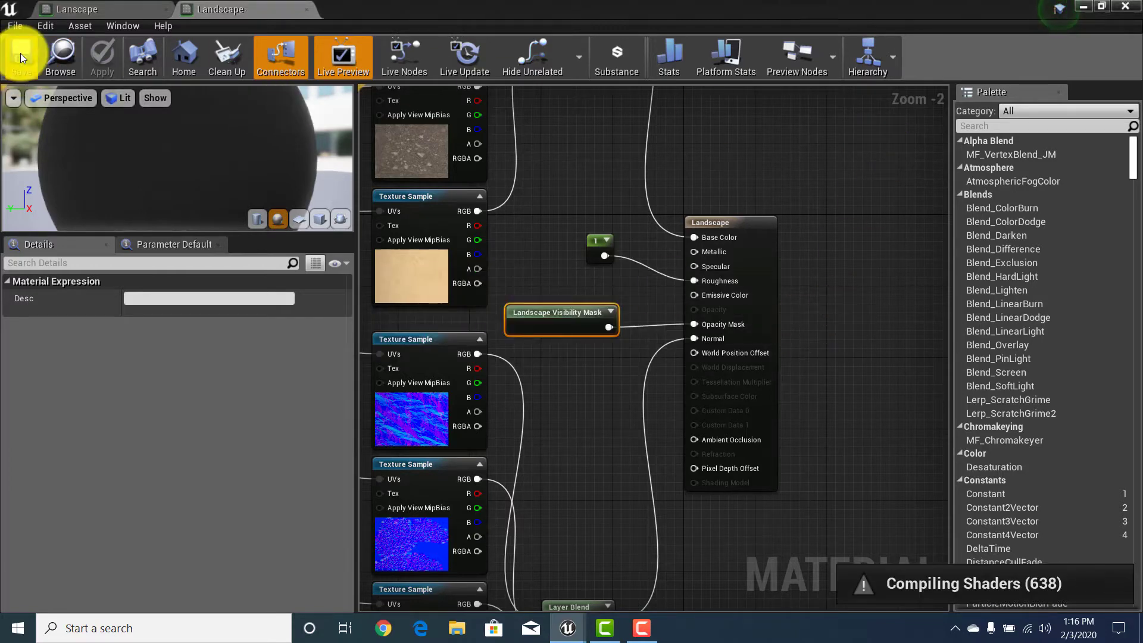
left_click(1129, 7)
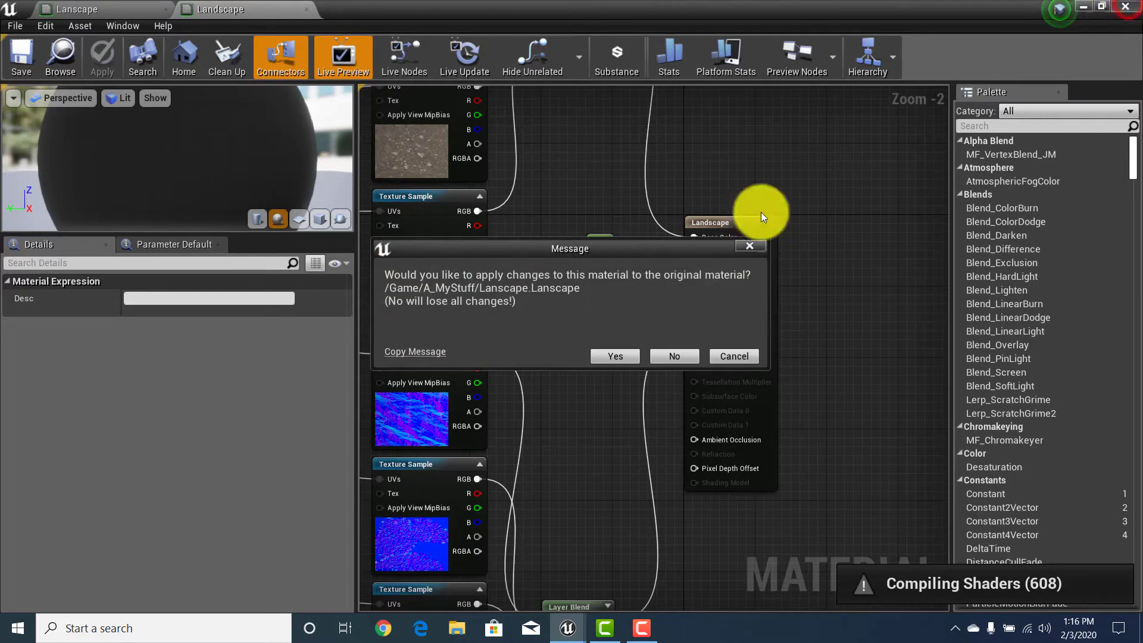
left_click(616, 357)
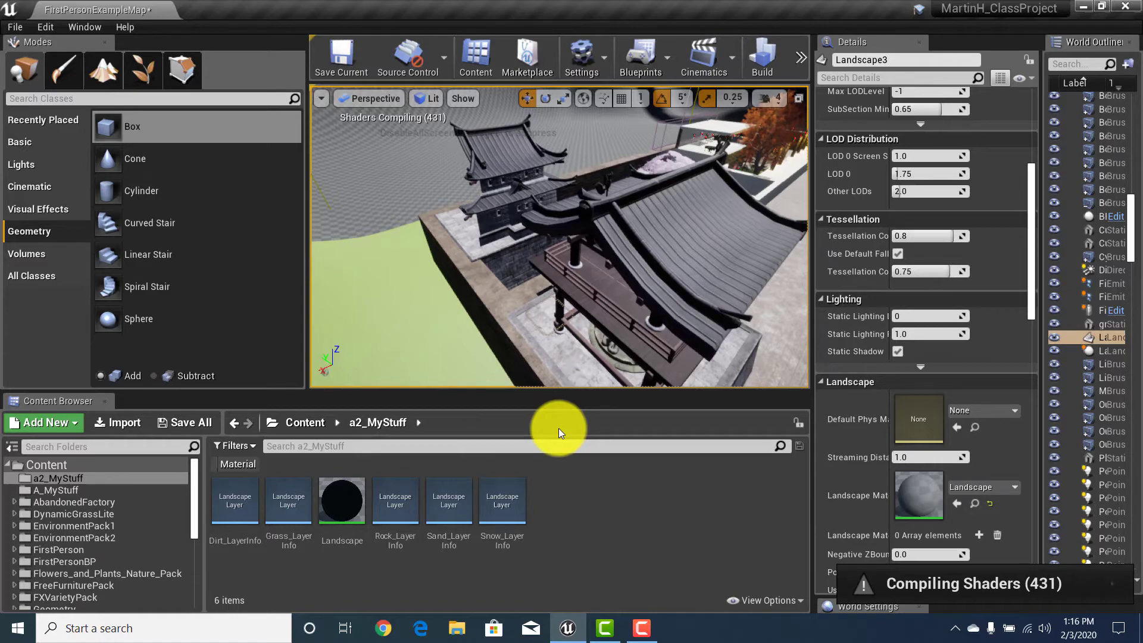
Step: Examine the shaft opening in the channel floor and the grass landscape beneath and beside the building platform
right_click_drag(530, 308, 674, 408)
key("w")
key("s")
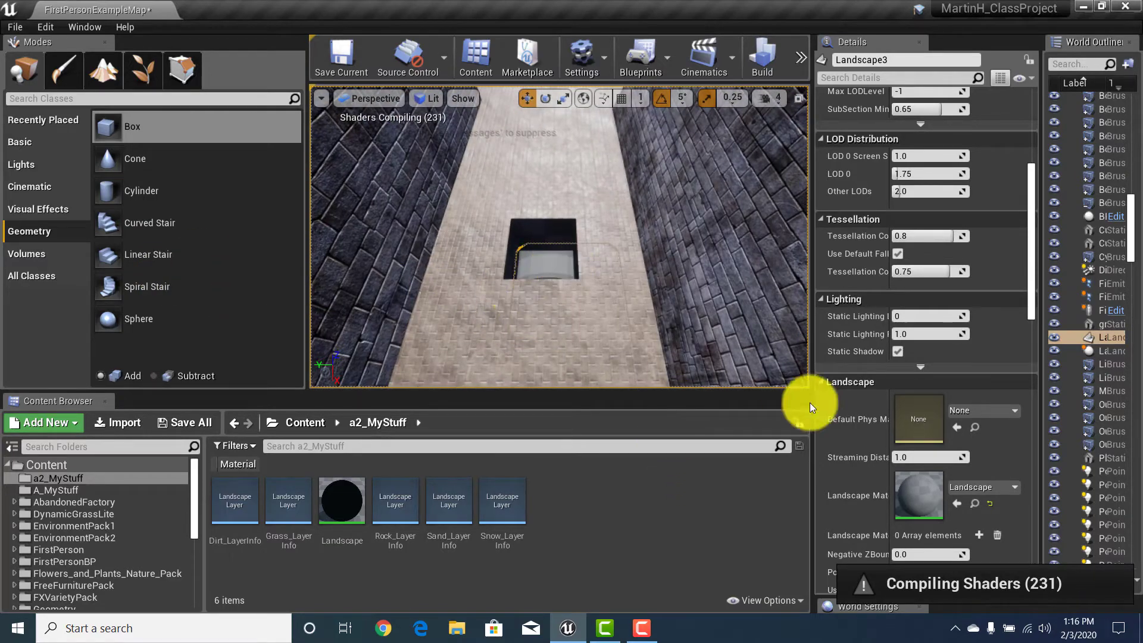
mouse_move(539, 314)
right_mouse_down()
mouse_move(540, 291)
mouse_move(536, 308)
right_mouse_up()
key("w")
right_click_drag(566, 346, 906, 345)
key("s")
key("w")
key("s")
left_click_drag(905, 345, 675, 301)
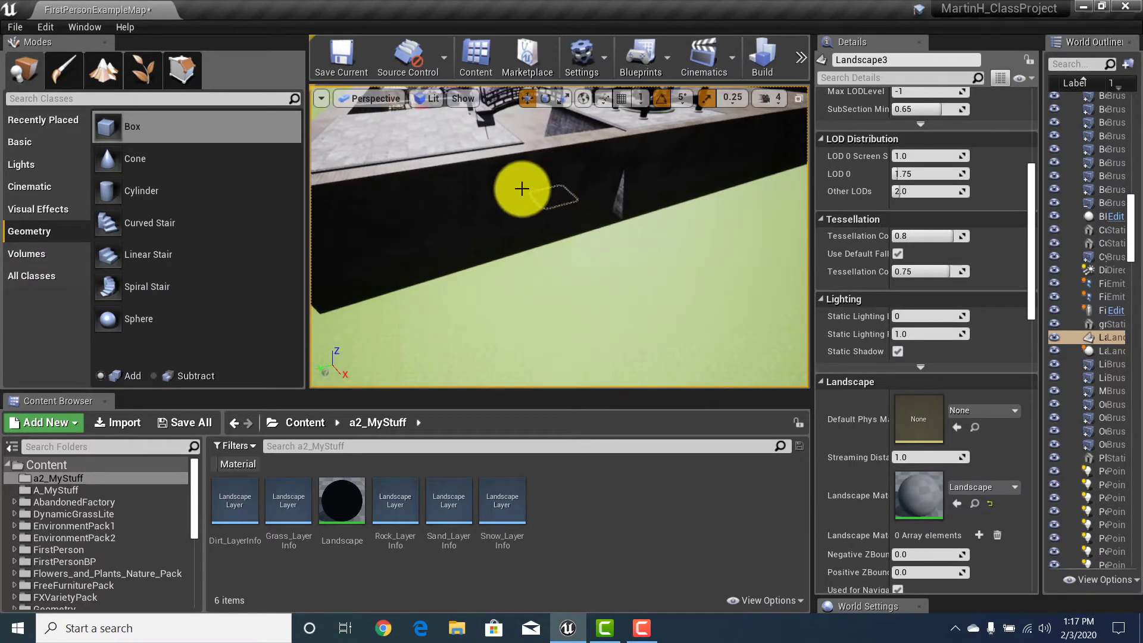
left_click_drag(566, 199, 685, 280)
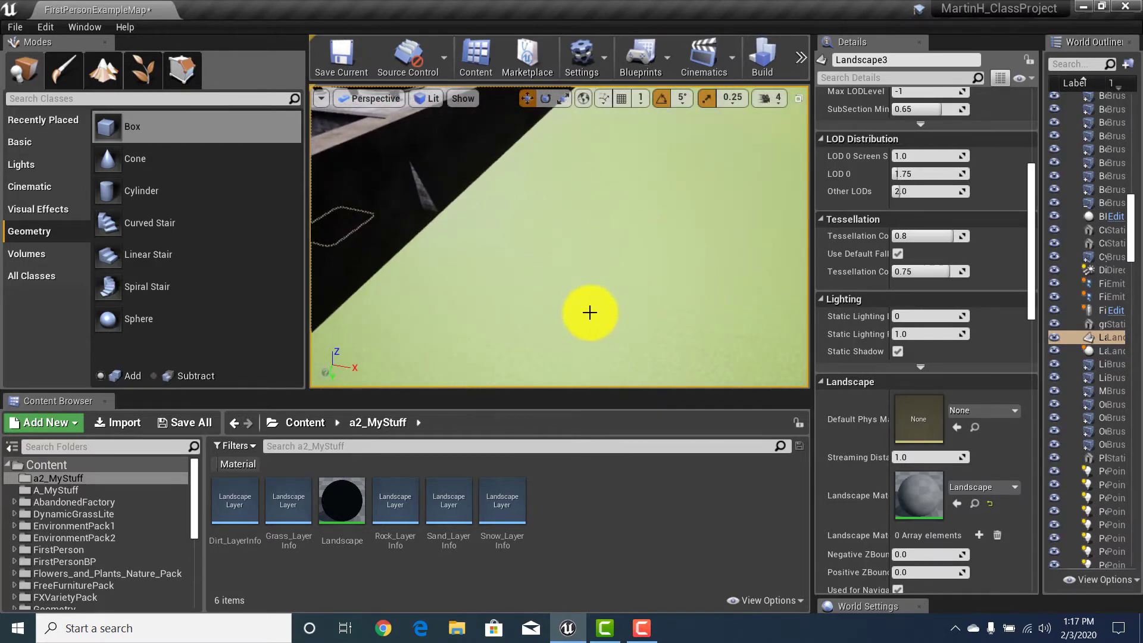
left_click_drag(625, 308, 412, 309)
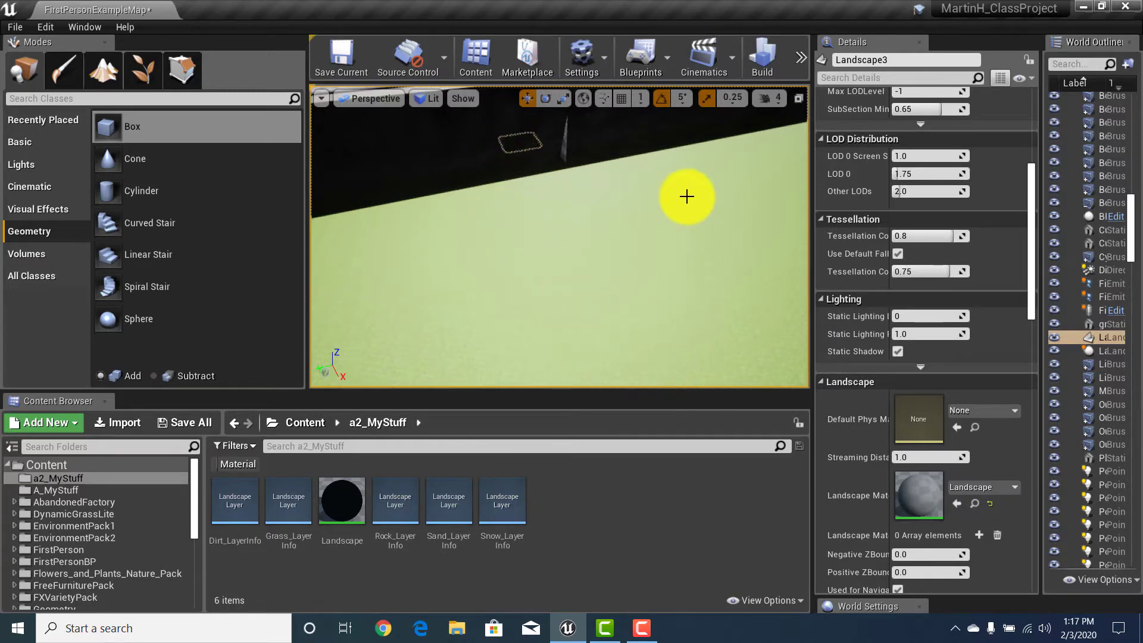
right_click_drag(638, 319, 595, 281)
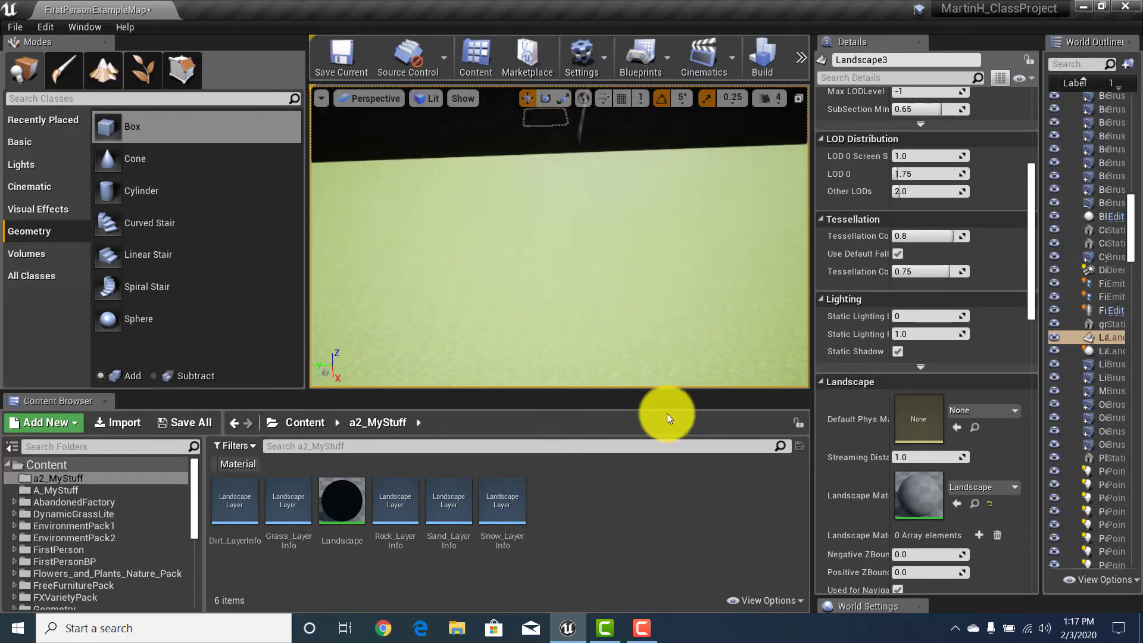
right_click_drag(667, 417, 647, 331)
left_click_drag(514, 293, 702, 132)
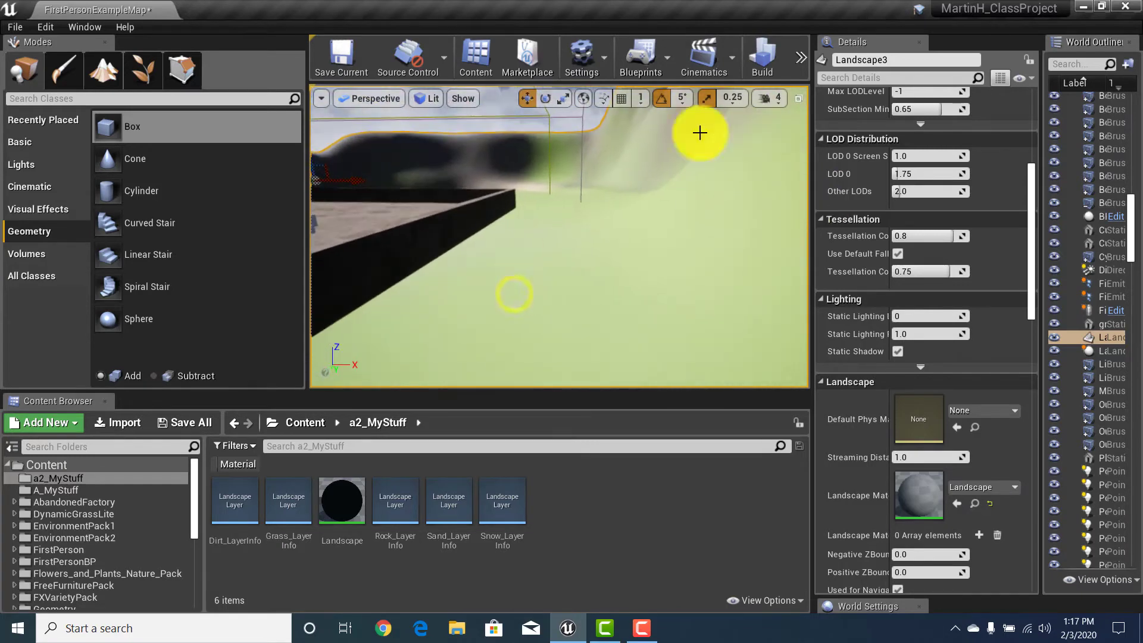
left_click_drag(599, 281, 764, 228)
right_click_drag(764, 229, 519, 293)
mouse_move(488, 239)
right_mouse_down()
mouse_move(413, 273)
mouse_move(486, 241)
right_mouse_up()
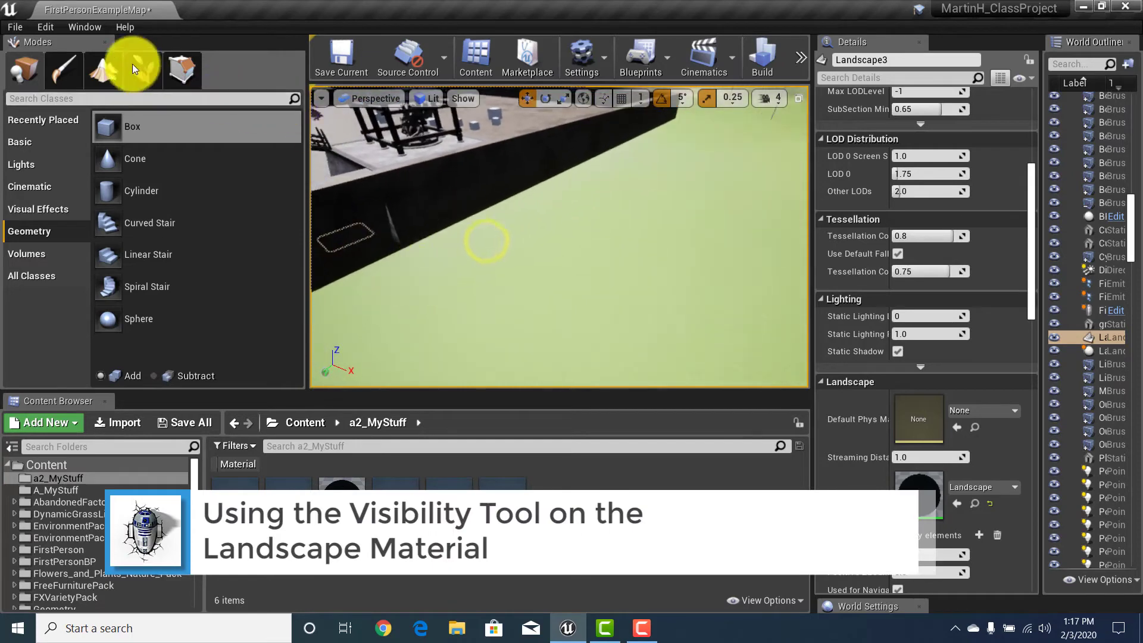
Step: Switch to landscape sculpting with the Visibility tool active
left_click(103, 67)
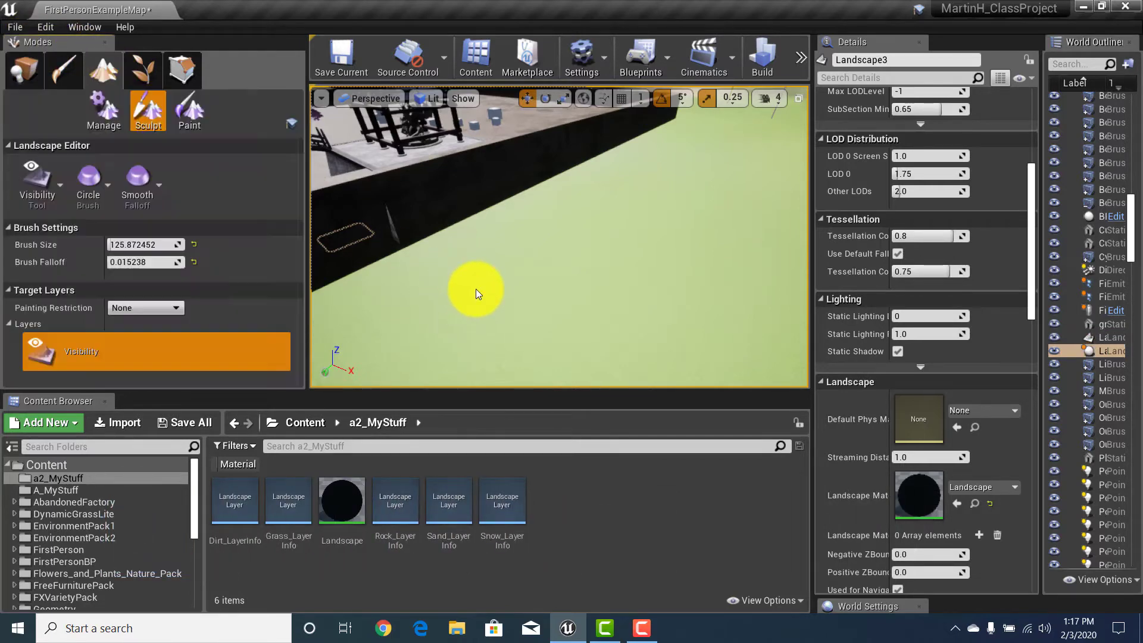
left_click(66, 176)
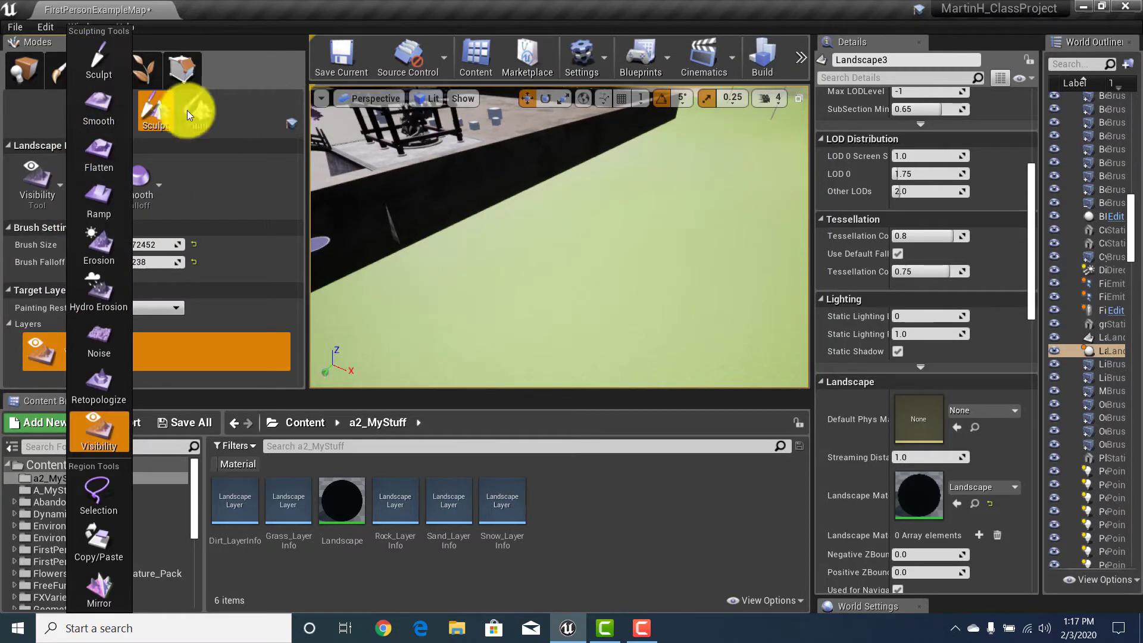
left_click(52, 110)
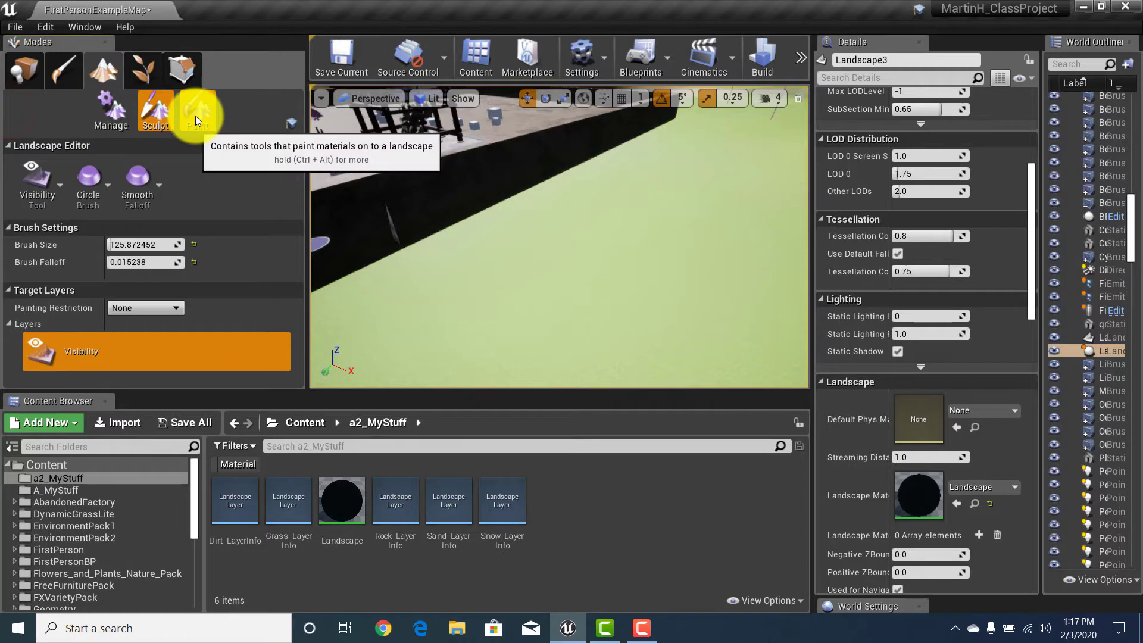
left_click(59, 182)
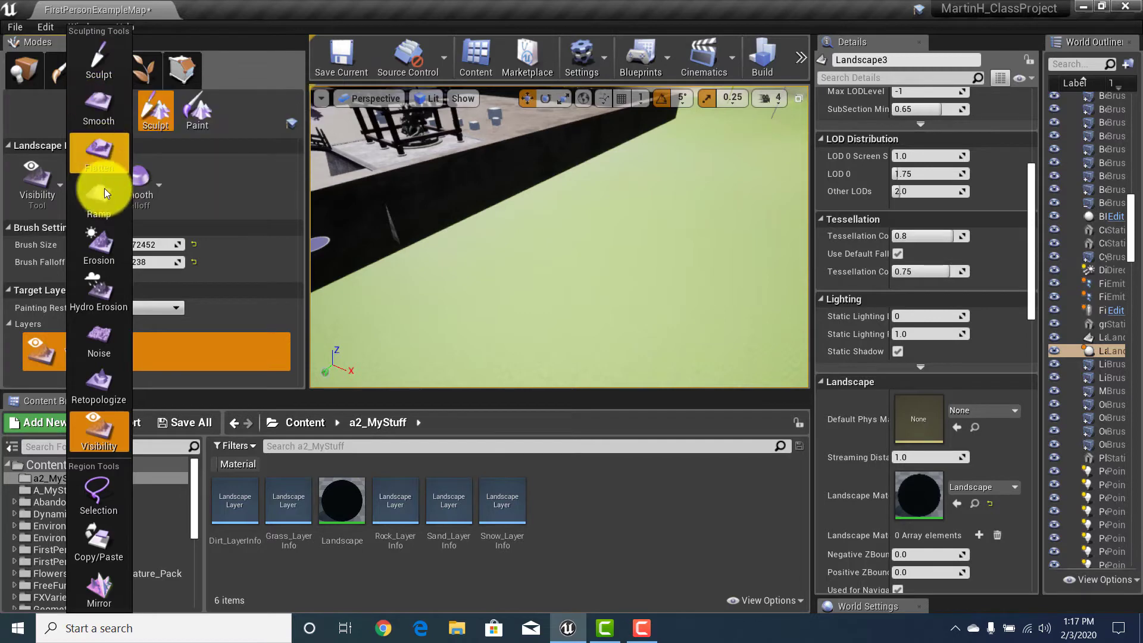
left_click(104, 429)
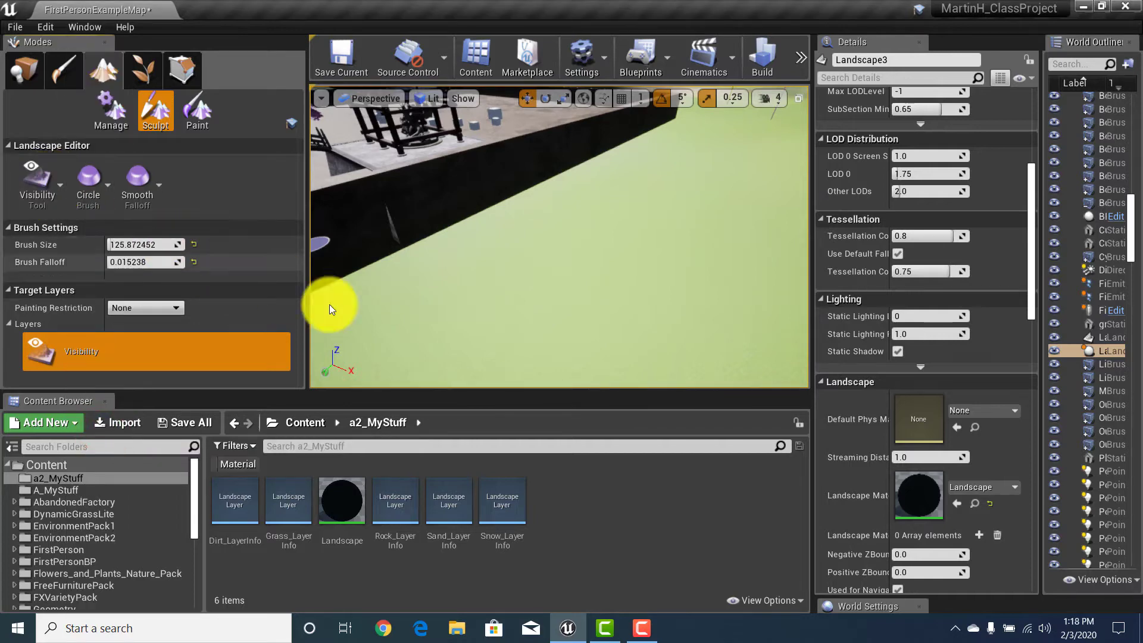
Step: Set the visibility brush size to about 190.75 and compare the brush with the shaft opening in the channel
right_click_drag(408, 275, 489, 245)
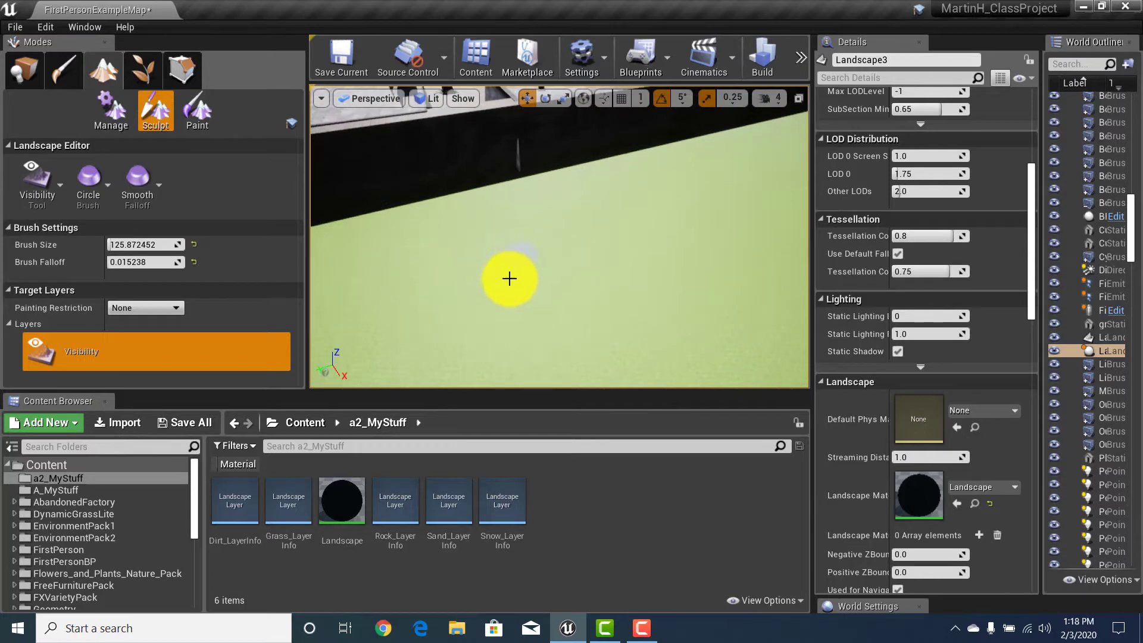
left_click_drag(170, 244, 169, 239)
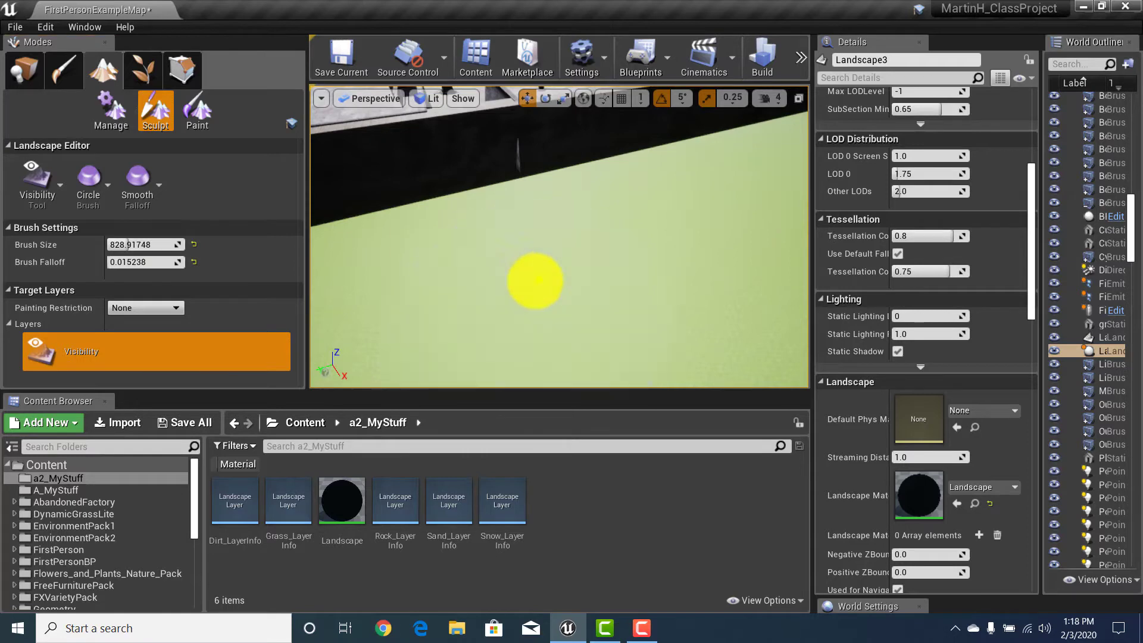
right_click_drag(535, 280, 564, 264)
left_click_drag(128, 244, 122, 247)
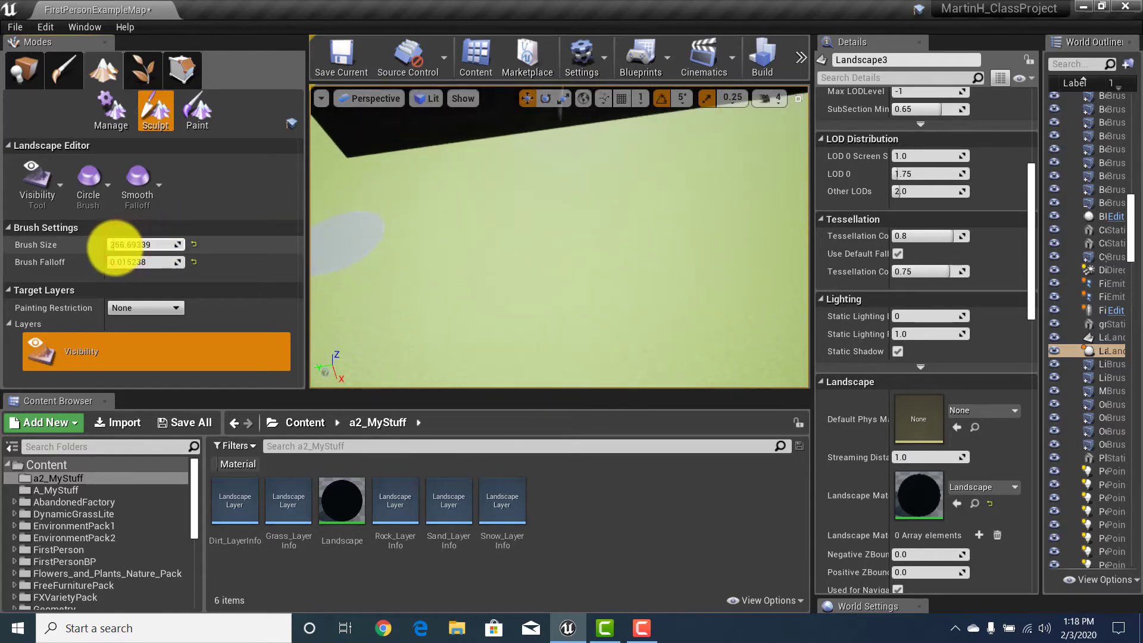
mouse_move(612, 225)
right_mouse_down()
mouse_move(584, 148)
mouse_move(637, 83)
mouse_move(528, 71)
mouse_move(544, 76)
mouse_move(571, 163)
mouse_move(500, 331)
mouse_move(518, 252)
right_mouse_up()
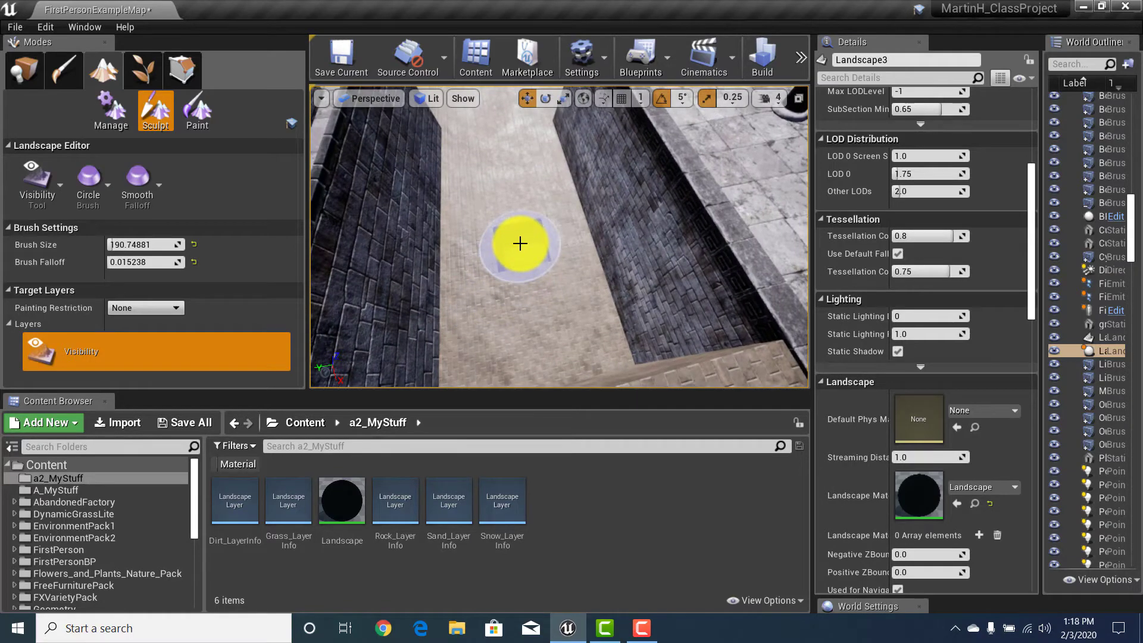
Step: Cut a first hole in the grass landscape above the tunnel, beside the building platform, with the Visibility brush
right_click_drag(541, 241, 500, 234)
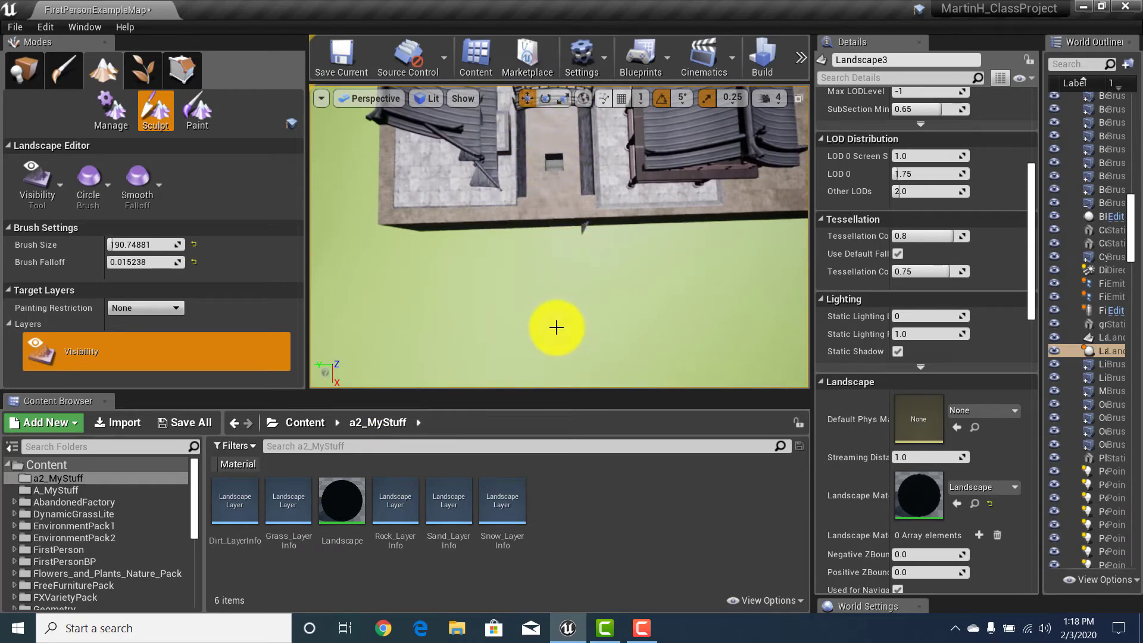
key("w")
mouse_move(554, 328)
right_mouse_down()
mouse_move(564, 201)
mouse_move(566, 327)
right_mouse_up()
key("s")
key("w")
key("s")
key("s")
right_click_drag(571, 275, 570, 332)
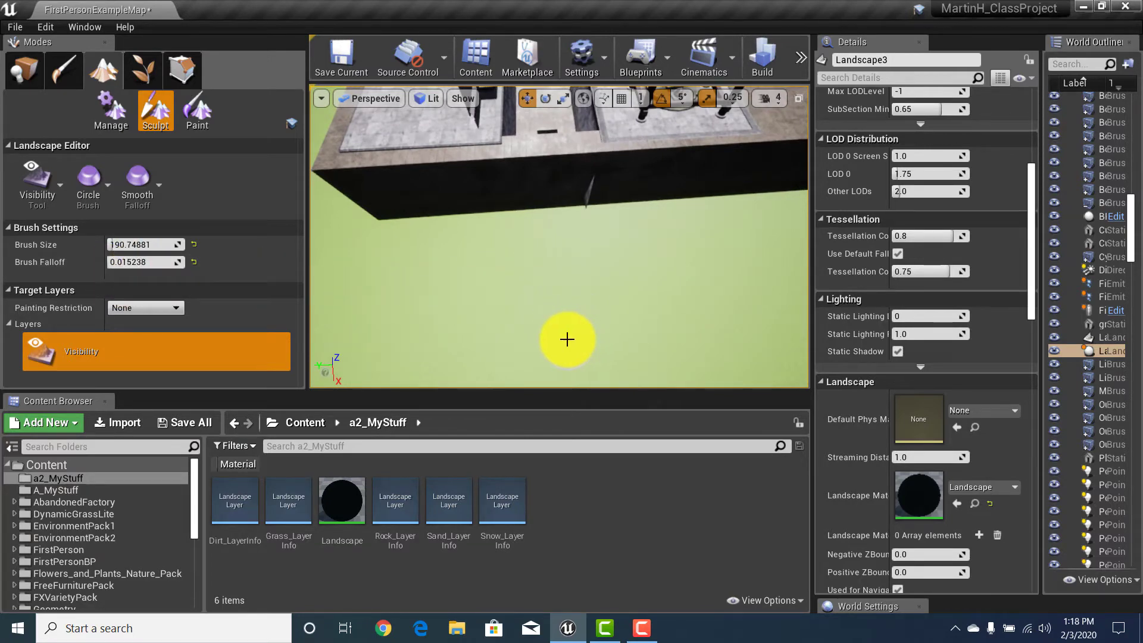
mouse_move(567, 340)
right_mouse_down()
mouse_move(544, 209)
mouse_move(557, 211)
mouse_move(557, 301)
mouse_move(523, 173)
mouse_move(538, 184)
mouse_move(543, 248)
right_mouse_up()
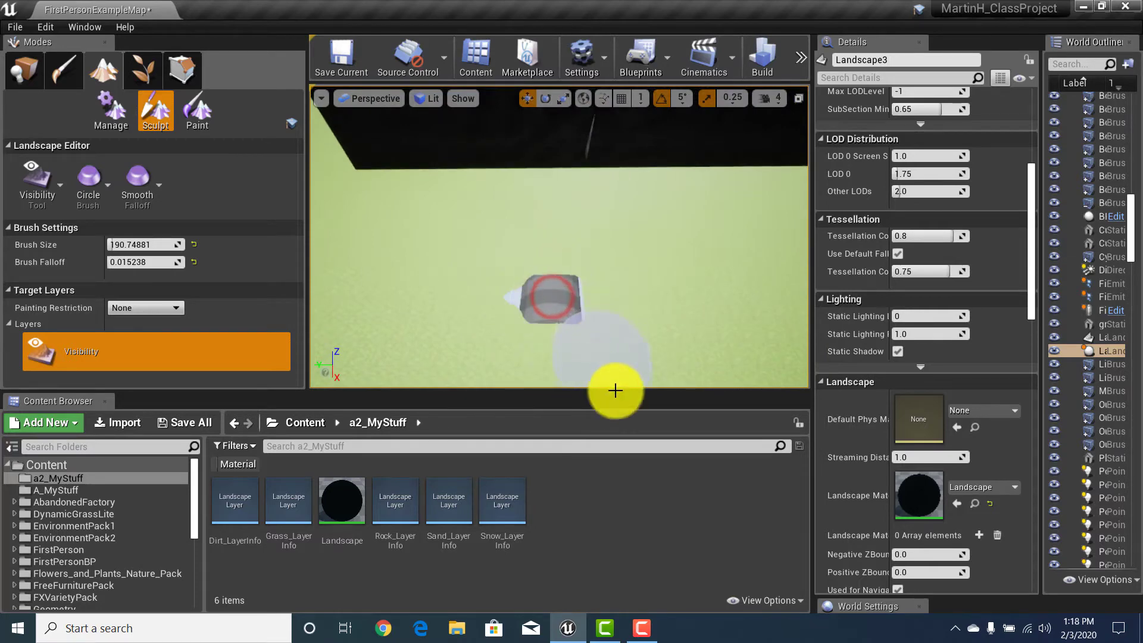
Step: Set the visibility brush size to 50 and widen the landscape hole across the full width of the tunnel
mouse_move(616, 390)
right_mouse_down()
mouse_move(569, 275)
mouse_move(536, 322)
mouse_move(204, 234)
mouse_move(13, 268)
mouse_move(13, 320)
mouse_move(10, 104)
mouse_move(51, 38)
mouse_move(46, 247)
mouse_move(51, 199)
mouse_move(158, 225)
mouse_move(311, 194)
mouse_move(97, 173)
mouse_move(82, 204)
mouse_move(230, 286)
mouse_move(125, 243)
right_mouse_up()
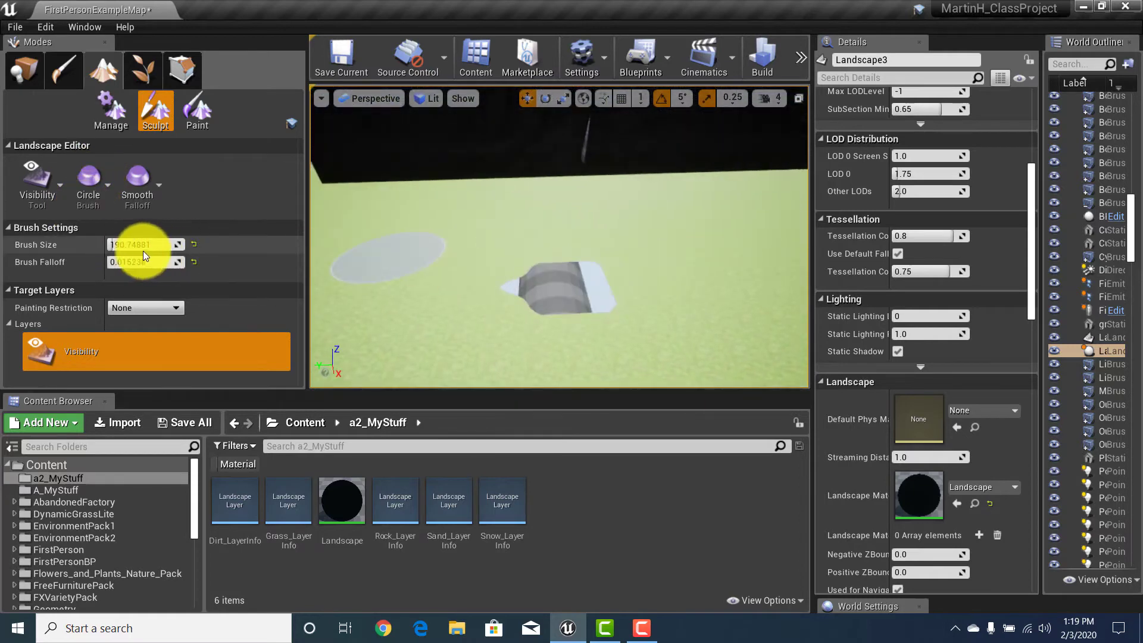
left_click(137, 245)
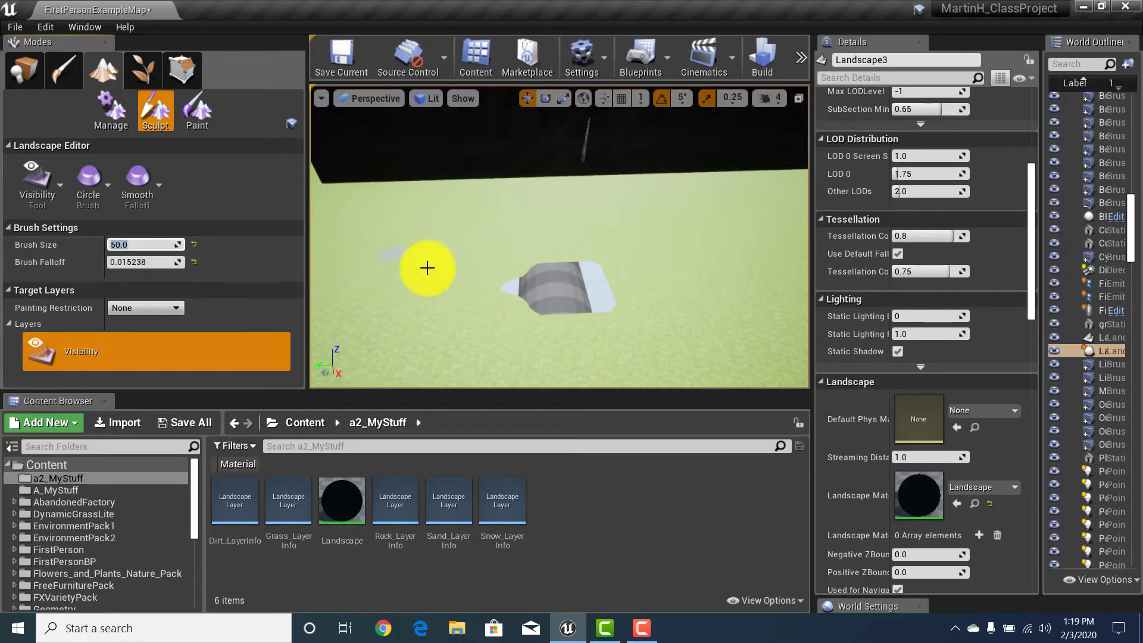
mouse_move(557, 260)
right_mouse_down()
mouse_move(551, 250)
mouse_move(565, 388)
mouse_move(546, 385)
mouse_move(566, 382)
mouse_move(549, 261)
right_mouse_up()
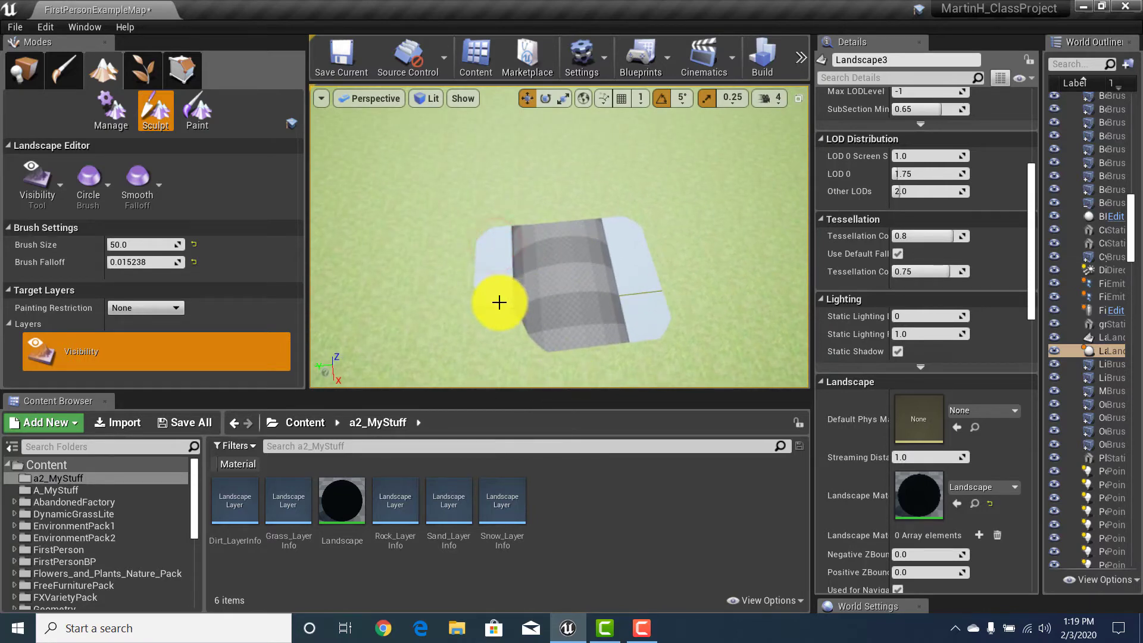
right_click_drag(509, 332, 523, 290)
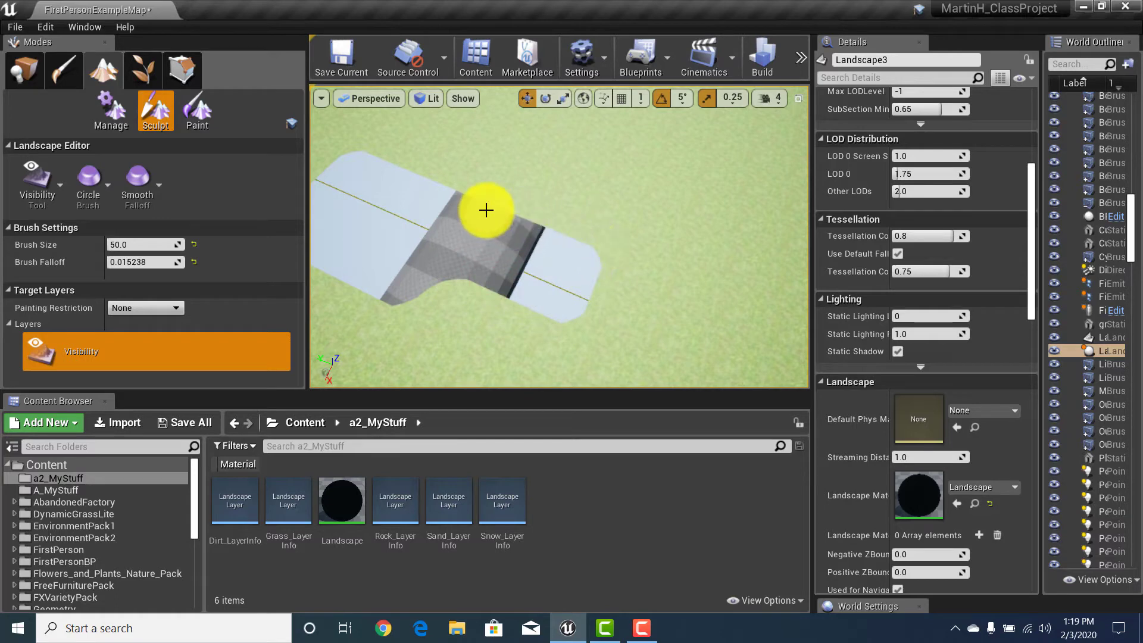
mouse_move(486, 210)
left_mouse_down()
mouse_move(421, 286)
mouse_move(529, 334)
left_mouse_up()
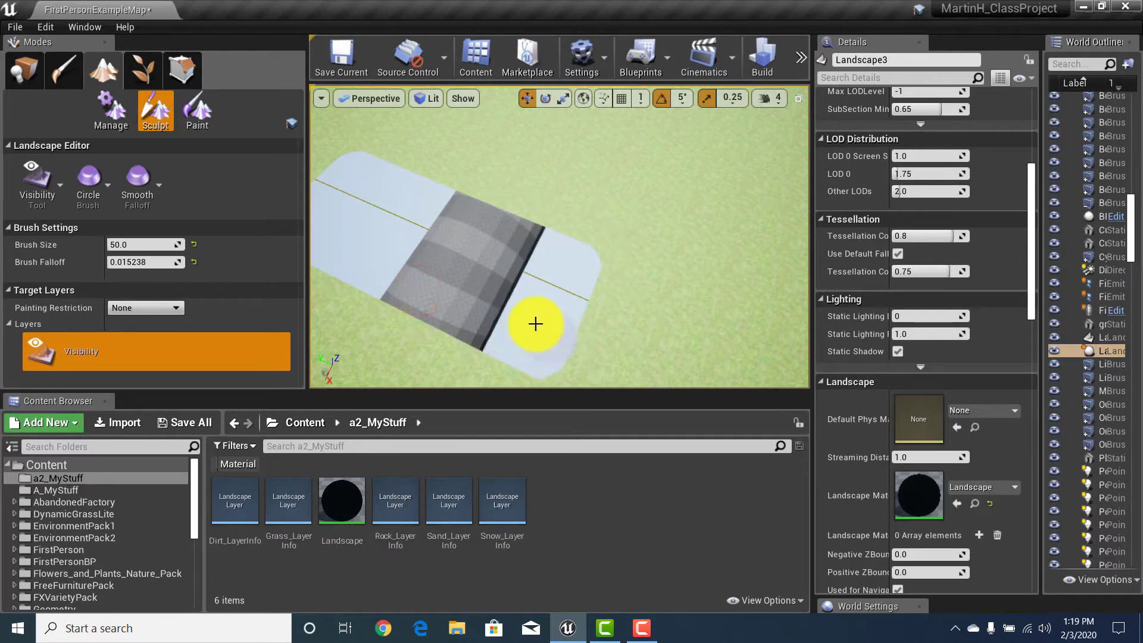
Step: Fill the hole in the grass landscape above the tunnel back in with the Visibility brush
mouse_move(535, 324)
right_mouse_down()
mouse_move(510, 281)
mouse_move(641, 196)
mouse_move(312, 189)
mouse_move(173, 160)
mouse_move(3, 95)
mouse_move(12, 327)
mouse_move(544, 6)
mouse_move(760, 8)
mouse_move(706, 273)
mouse_move(273, 582)
mouse_move(45, 500)
mouse_move(25, 382)
mouse_move(12, 421)
right_mouse_up()
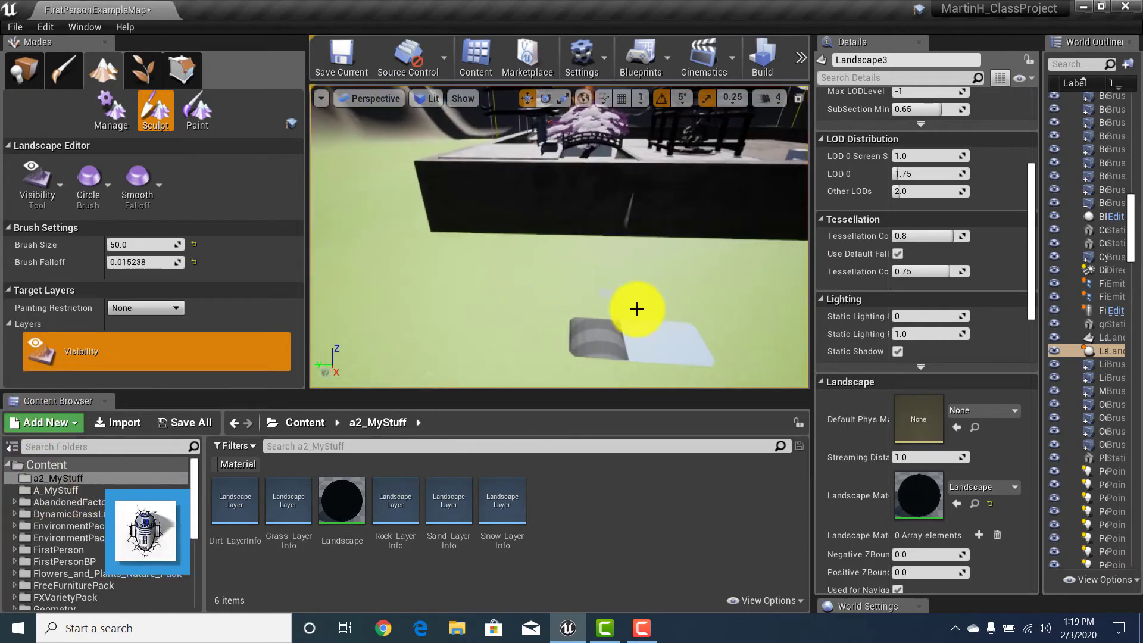
right_click_drag(637, 309, 648, 285)
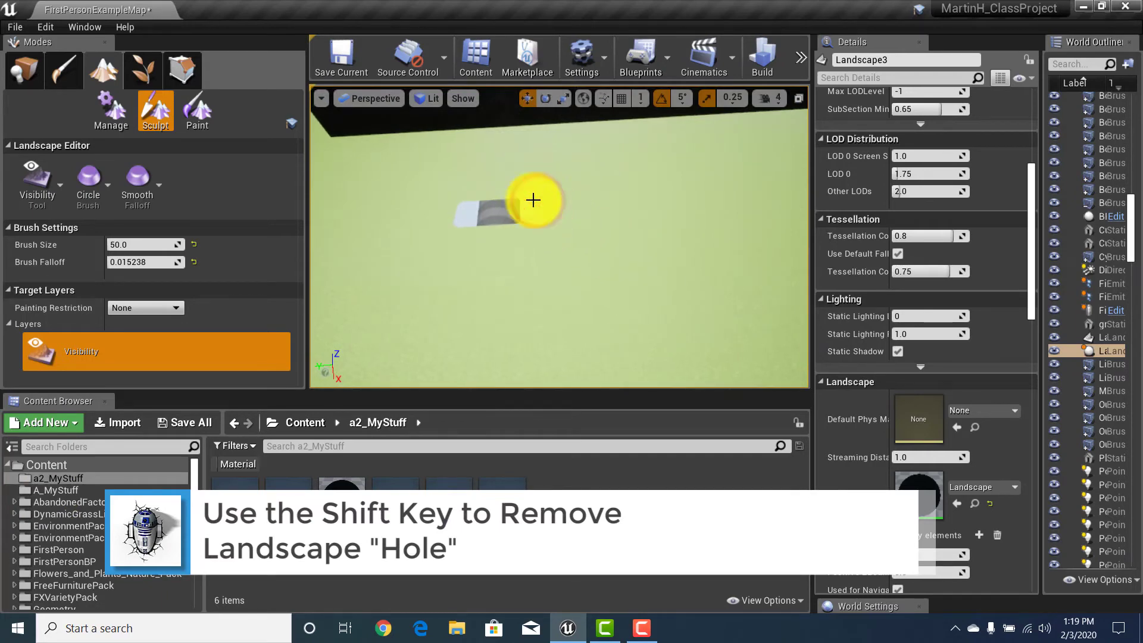
mouse_move(464, 202)
left_mouse_down("shift")
mouse_move(462, 227)
mouse_move(467, 212)
left_mouse_up("shift")
mouse_move(489, 329)
right_mouse_down()
mouse_move(496, 243)
mouse_move(459, 383)
mouse_move(424, 321)
mouse_move(371, 288)
right_mouse_up()
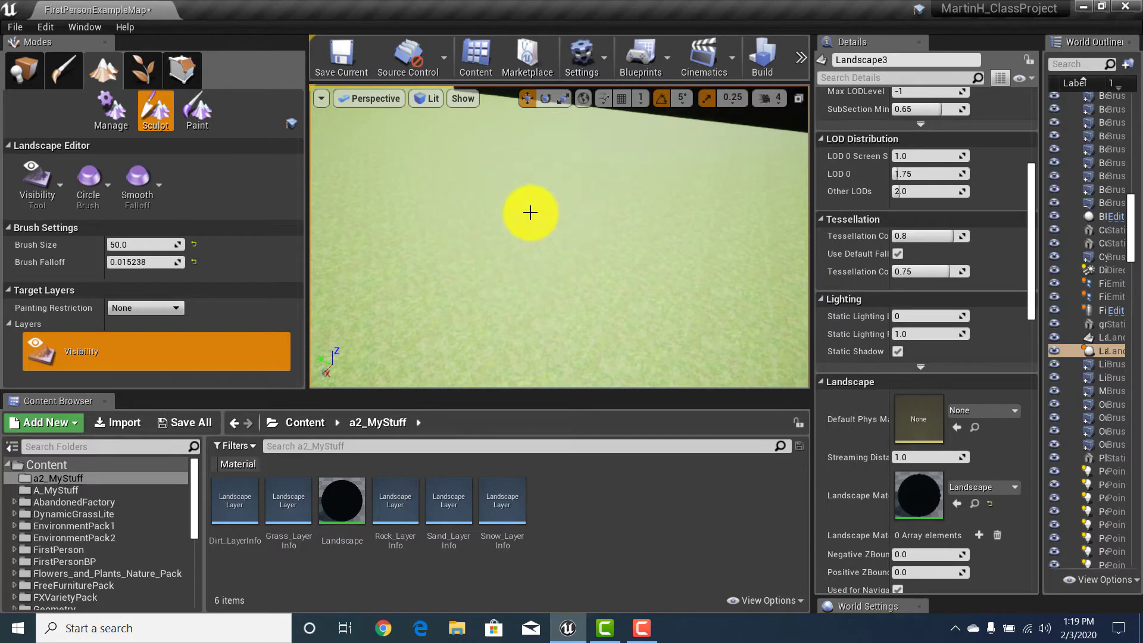
Step: Place an additive box brush on the grass above the tunnel, beside the building platform
right_click_drag(530, 213, 496, 271)
right_click_drag(475, 178, 536, 238)
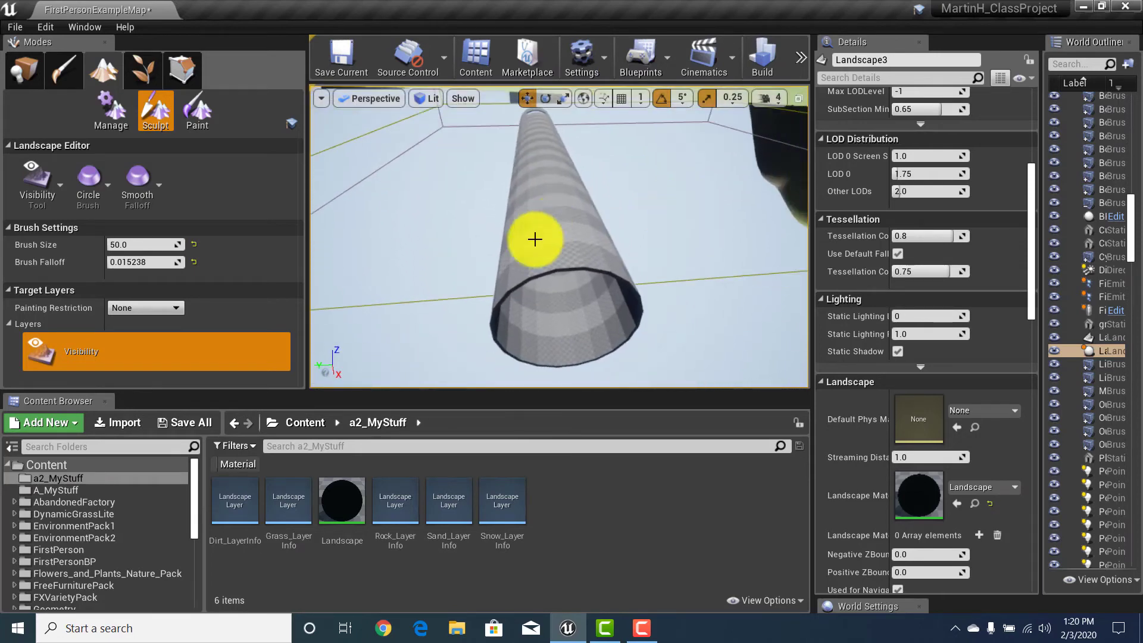
right_click_drag(551, 282, 834, 381)
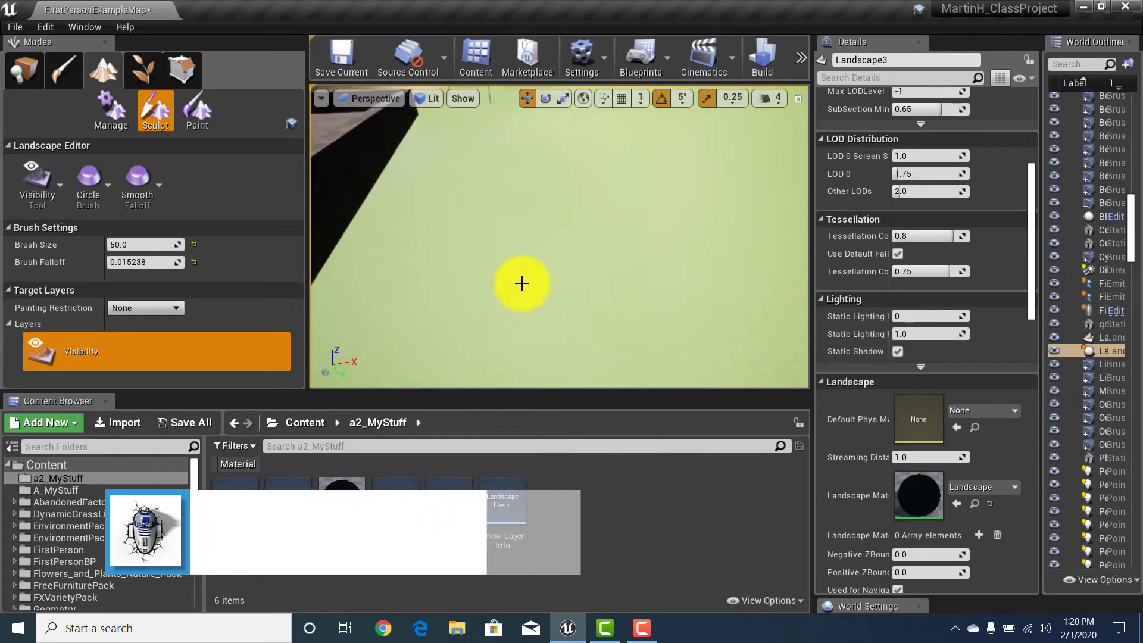
left_click(25, 59)
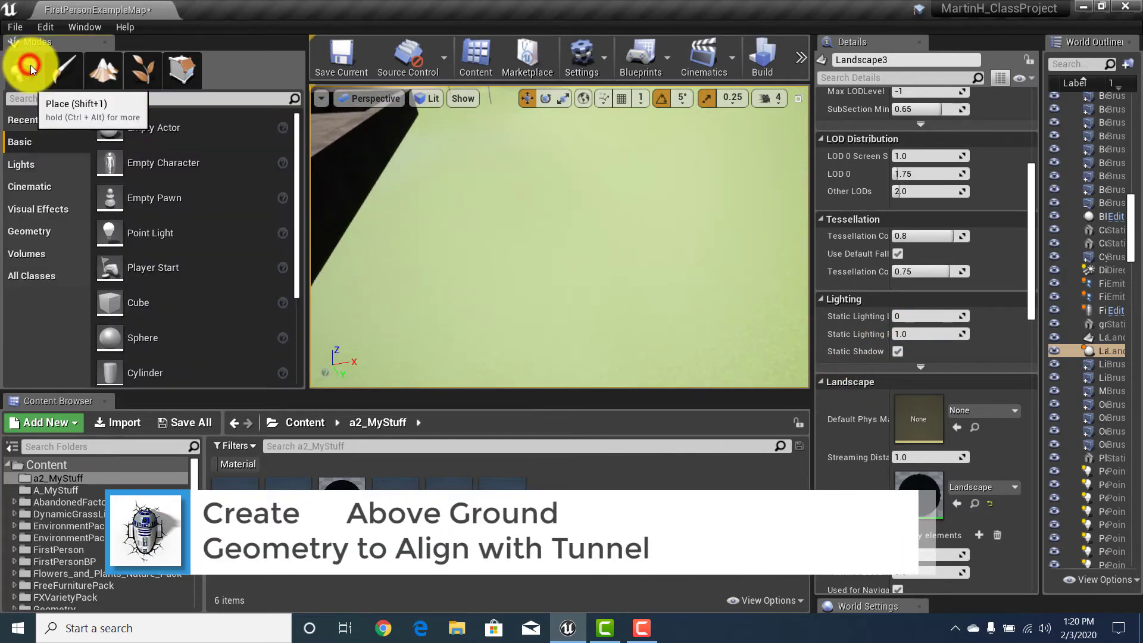
left_click(44, 232)
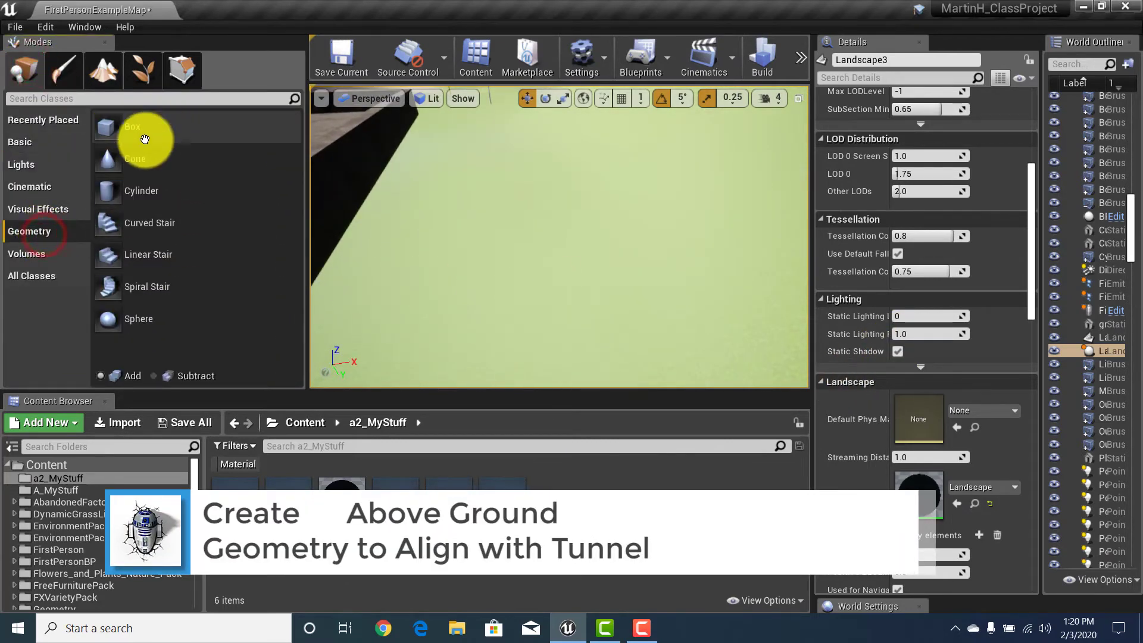
left_click(126, 133)
left_click_drag(127, 132, 570, 275)
mouse_move(215, 135)
left_mouse_down()
mouse_move(97, 123)
mouse_move(625, 250)
mouse_move(655, 273)
mouse_move(631, 265)
left_mouse_up()
mouse_move(631, 265)
right_mouse_down()
mouse_move(554, 278)
mouse_move(643, 266)
right_mouse_up()
Step: Set the box brush's X and Y dimensions to 300
left_click(923, 259)
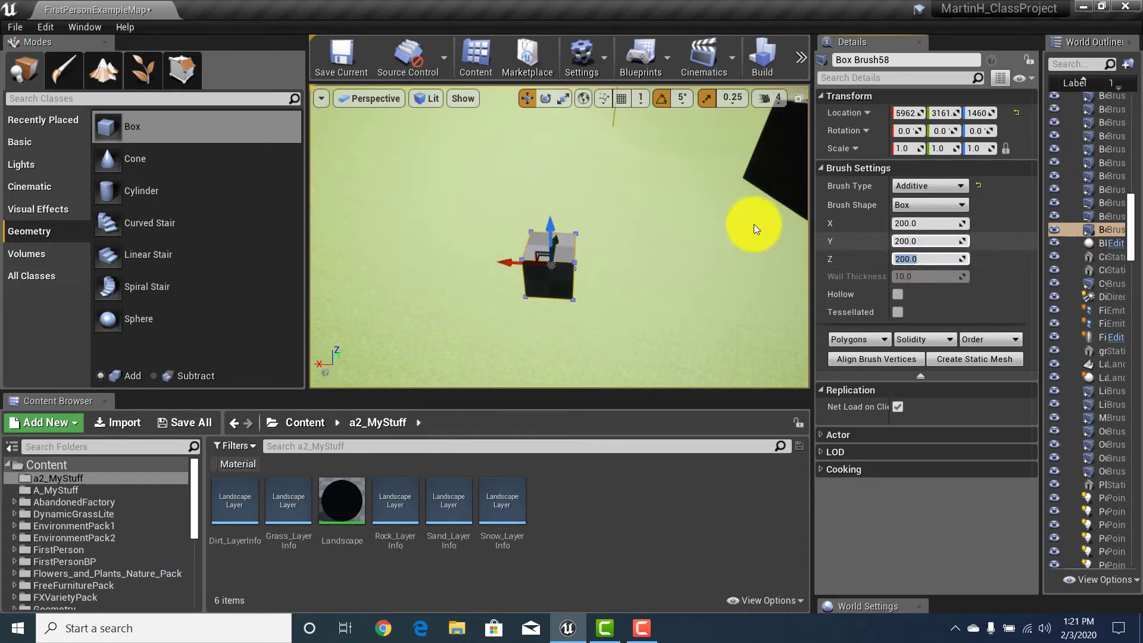
left_click(919, 225)
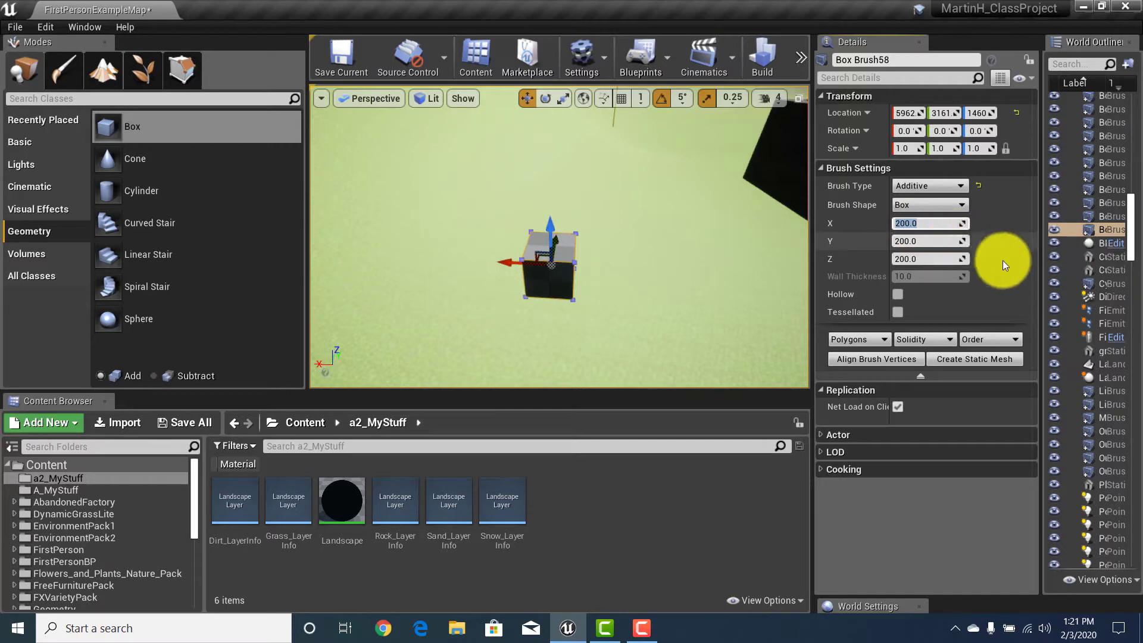
type("300")
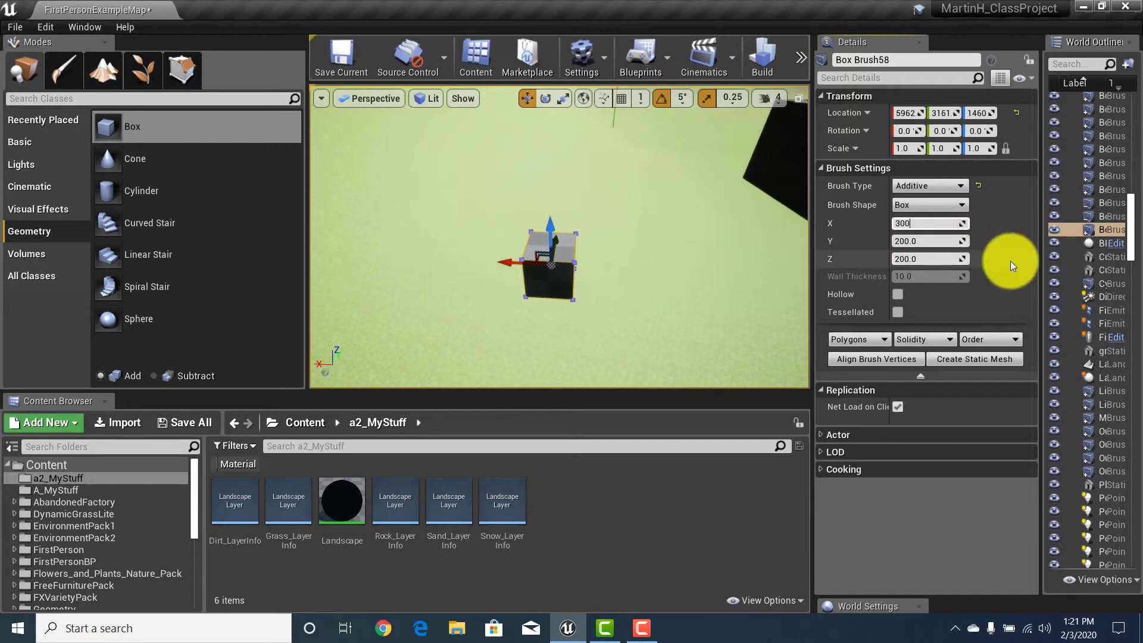
key("Tab")
type("300")
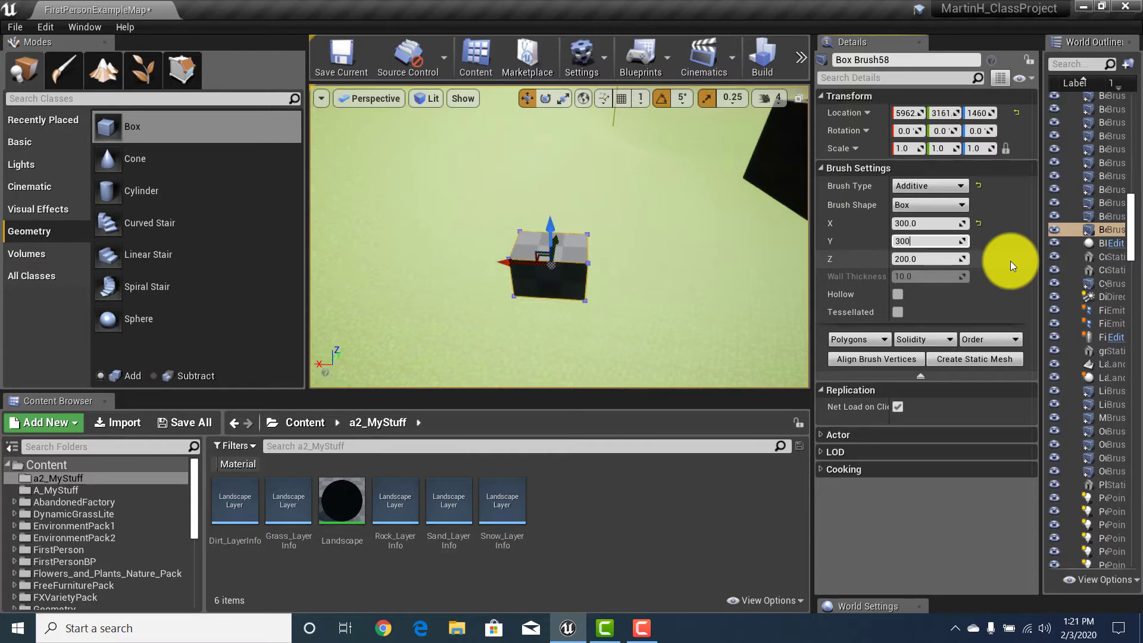
key("Tab")
Step: Align the box with the tunnel beneath it and sink it partly into the grass, at location 5962, 3245, 1447
left_click(562, 248)
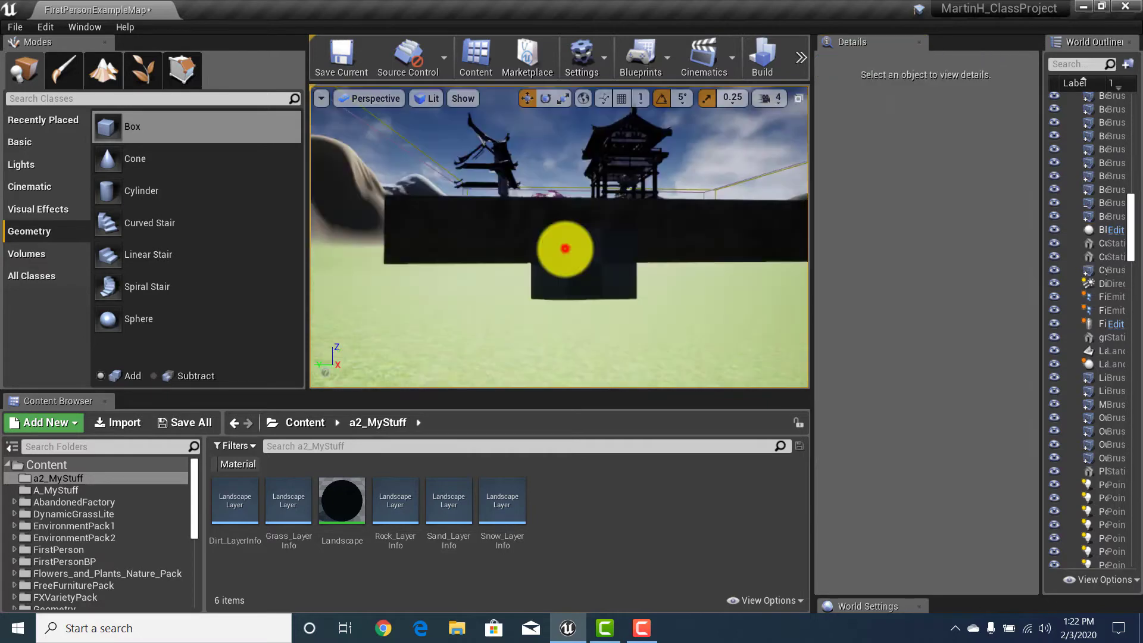
mouse_move(575, 367)
right_mouse_down()
mouse_move(536, 399)
mouse_move(544, 534)
mouse_move(517, 430)
mouse_move(525, 465)
mouse_move(586, 358)
right_mouse_up()
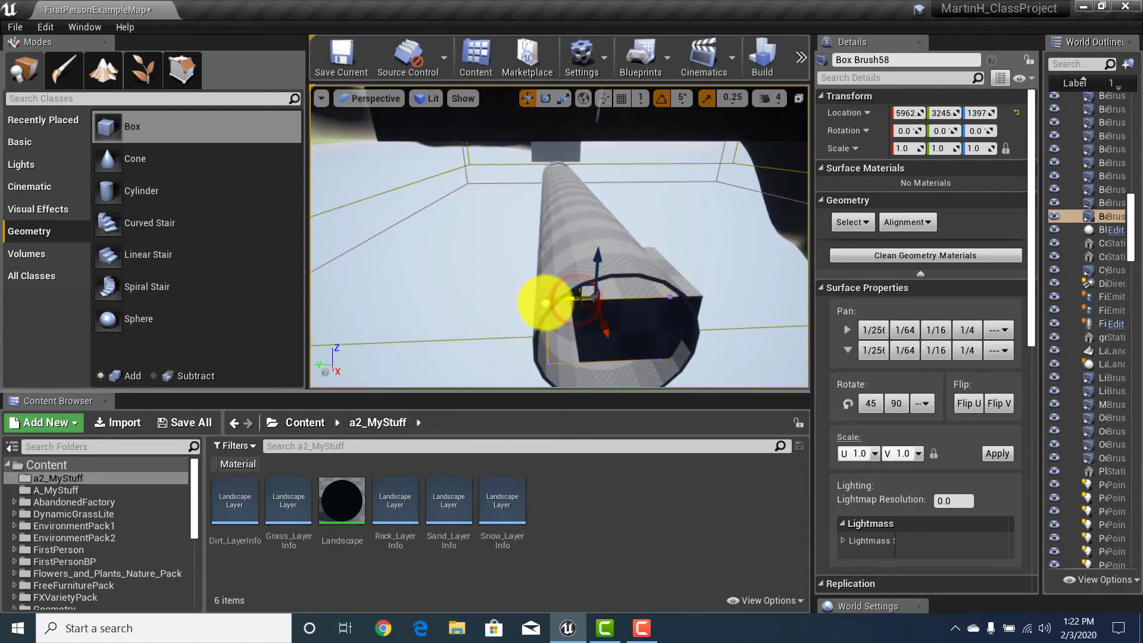
left_click_drag(548, 300, 549, 300)
right_click_drag(578, 298, 529, 300)
left_click_drag(564, 236, 559, 9)
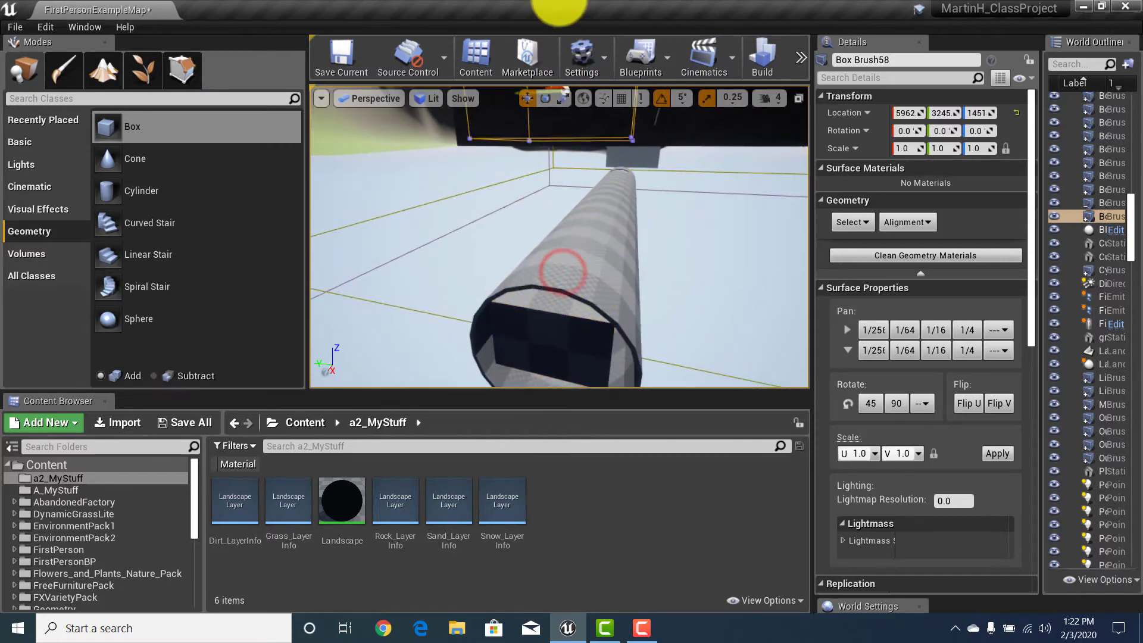
mouse_move(554, 161)
right_mouse_down()
mouse_move(548, 316)
mouse_move(567, 196)
right_mouse_up()
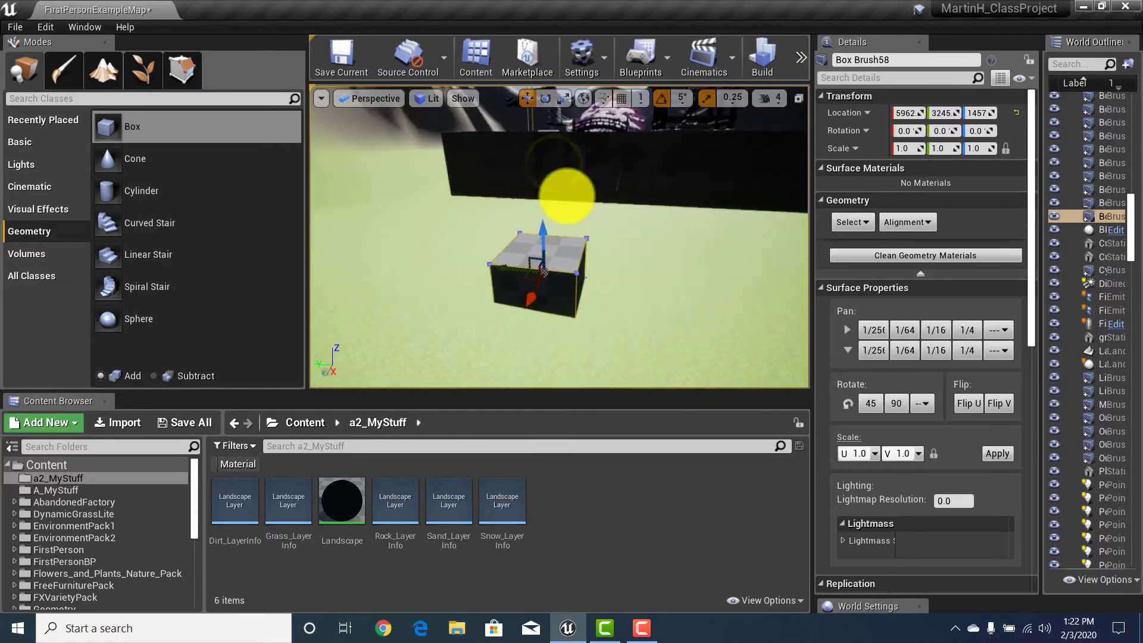
right_click_drag(544, 313, 448, 323)
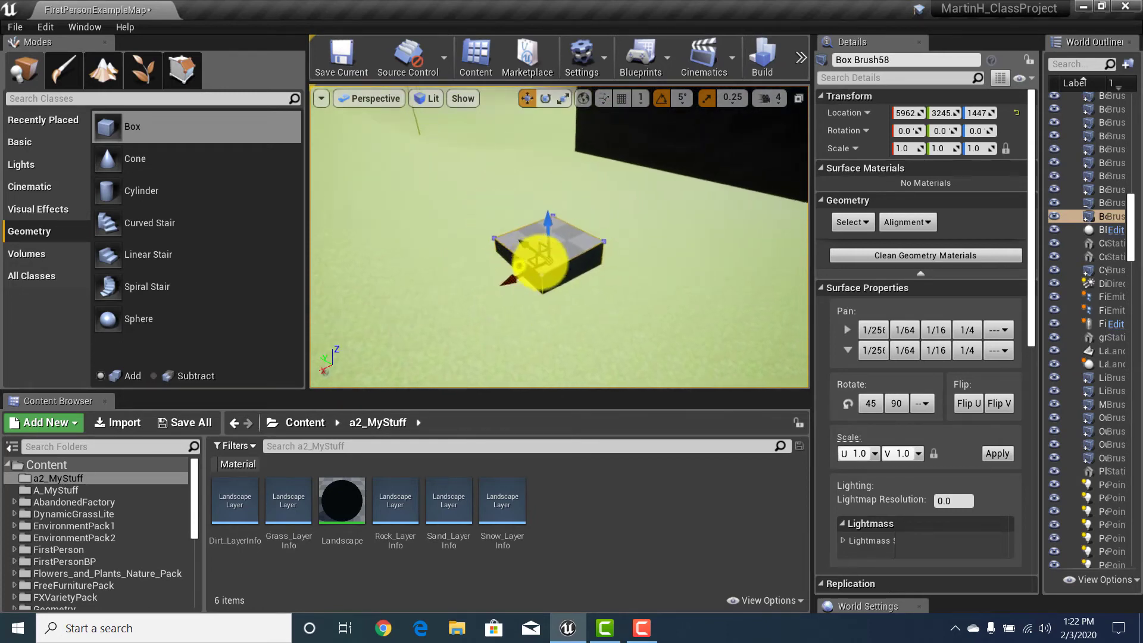
Step: Select only the top face of the box brush
mouse_move(539, 262)
right_mouse_down()
mouse_move(732, 209)
mouse_move(842, 286)
mouse_move(1046, 301)
mouse_move(1130, 256)
mouse_move(1084, 333)
right_mouse_up()
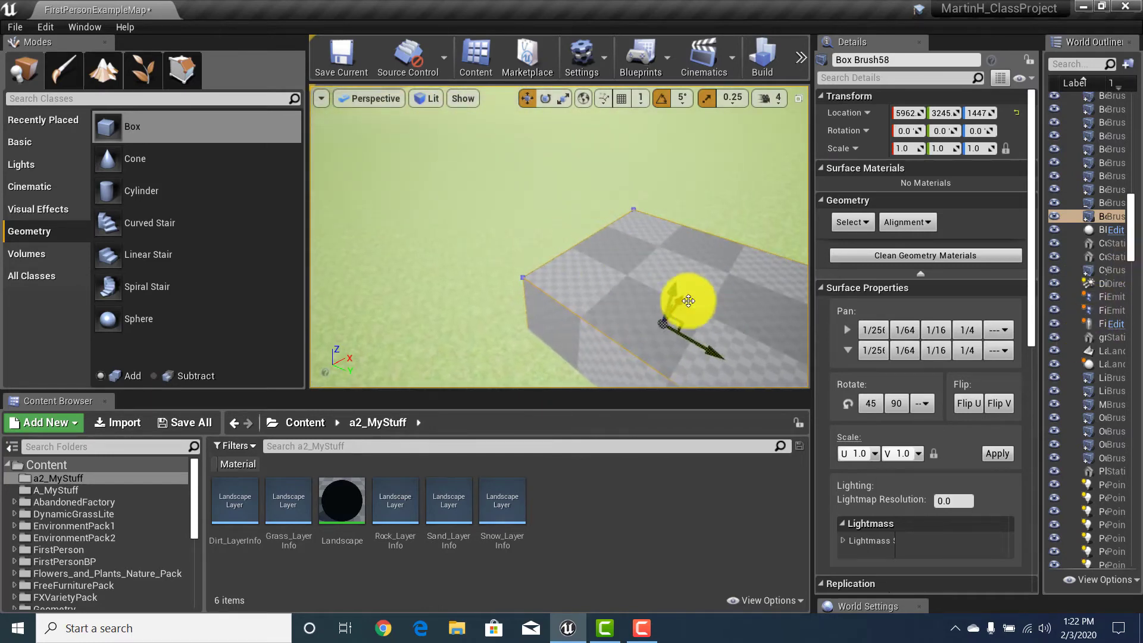
mouse_move(689, 301)
left_mouse_down("alt")
mouse_move(637, 286)
mouse_move(459, 288)
mouse_move(378, 258)
mouse_move(359, 236)
mouse_move(377, 301)
mouse_move(301, 409)
mouse_move(191, 365)
mouse_move(145, 465)
mouse_move(166, 439)
mouse_move(217, 452)
mouse_move(199, 224)
mouse_move(235, 108)
mouse_move(220, 476)
left_mouse_up("alt")
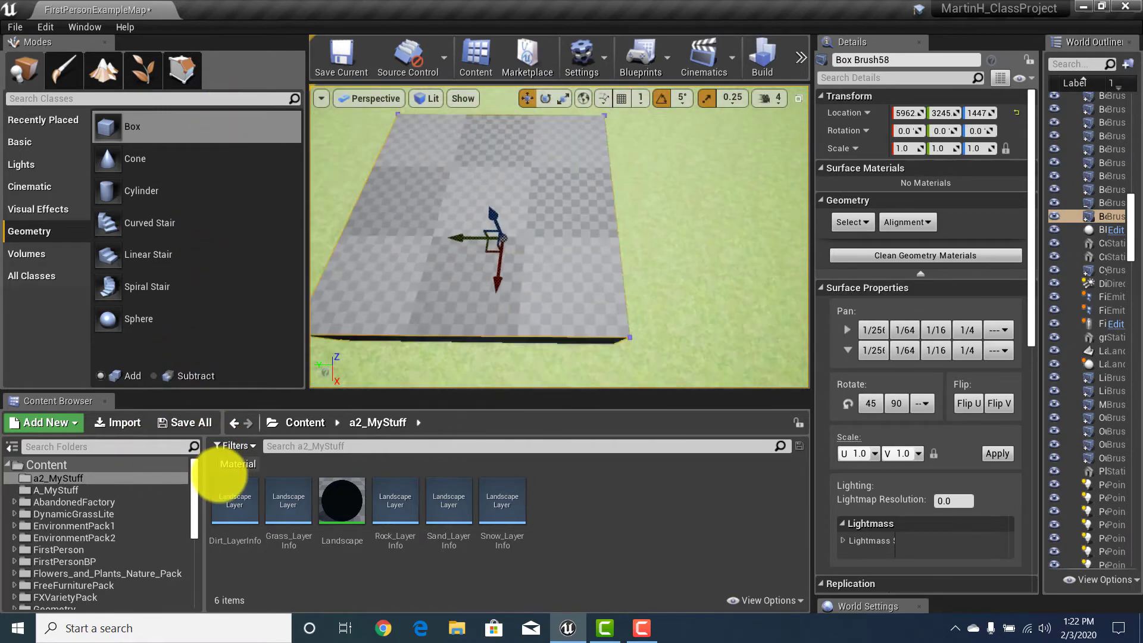
scroll(536, 271, "down", 8)
left_click(422, 252)
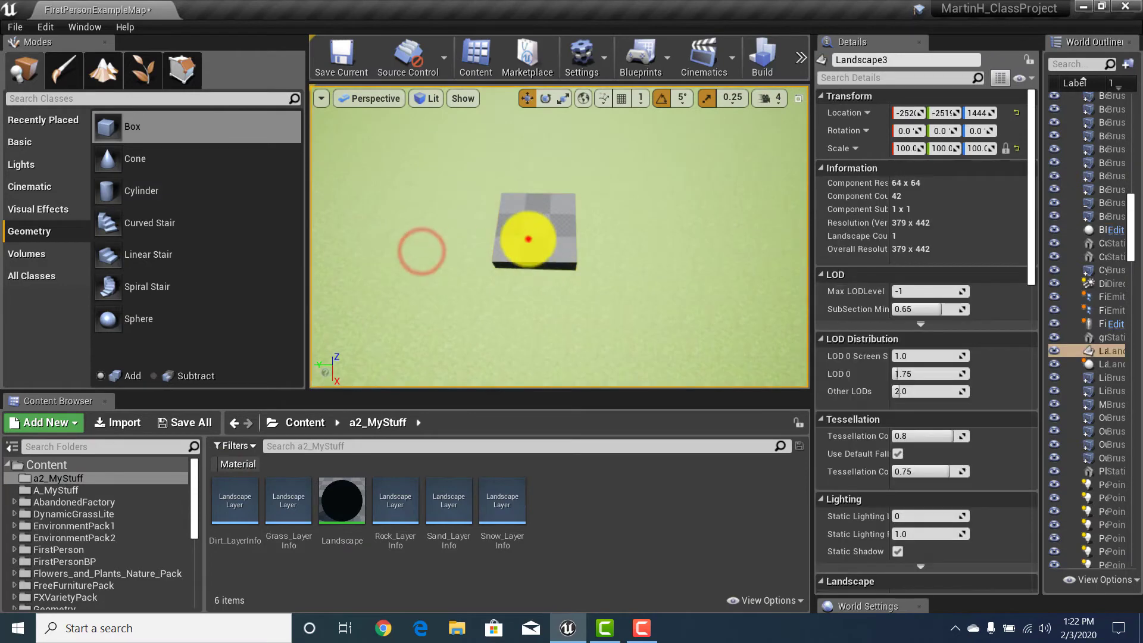
left_click(528, 238)
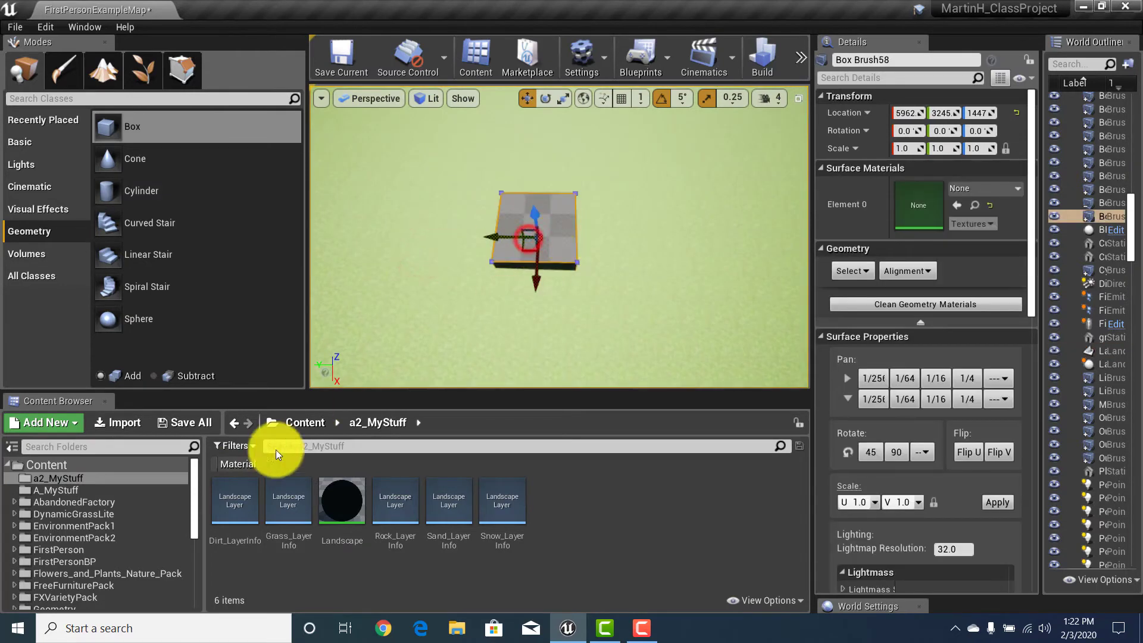
Step: Search the project assets for "brick"
left_click(359, 447)
type("satone")
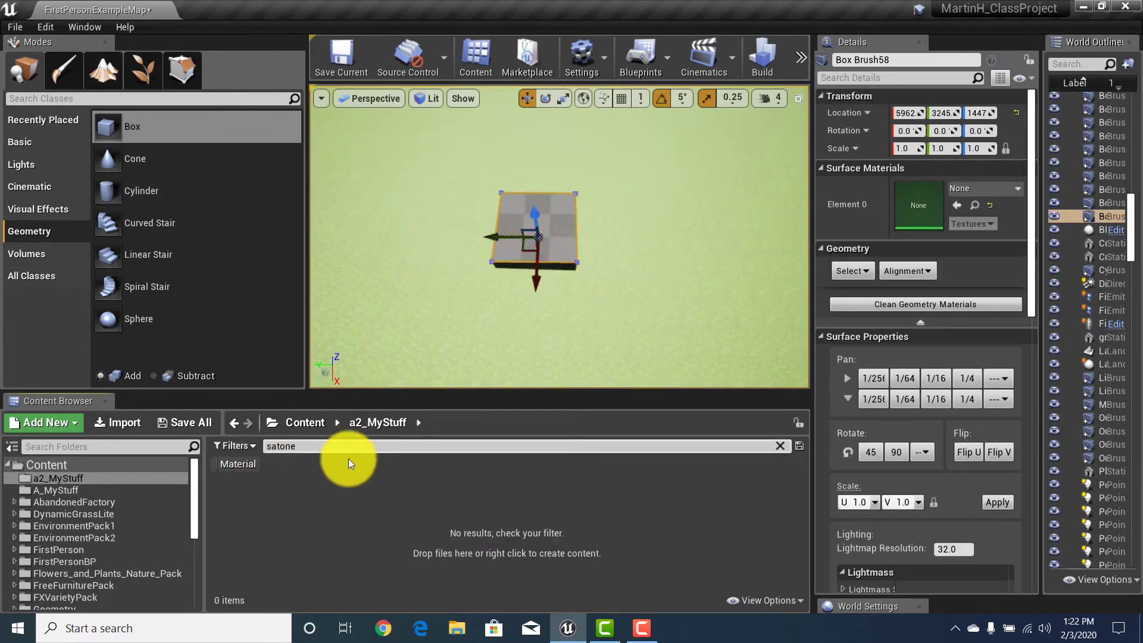
key("BackSpace")
key("BackSpace")
key("BackSpace")
key("BackSpace")
key("BackSpace")
key("BackSpace")
type("brick")
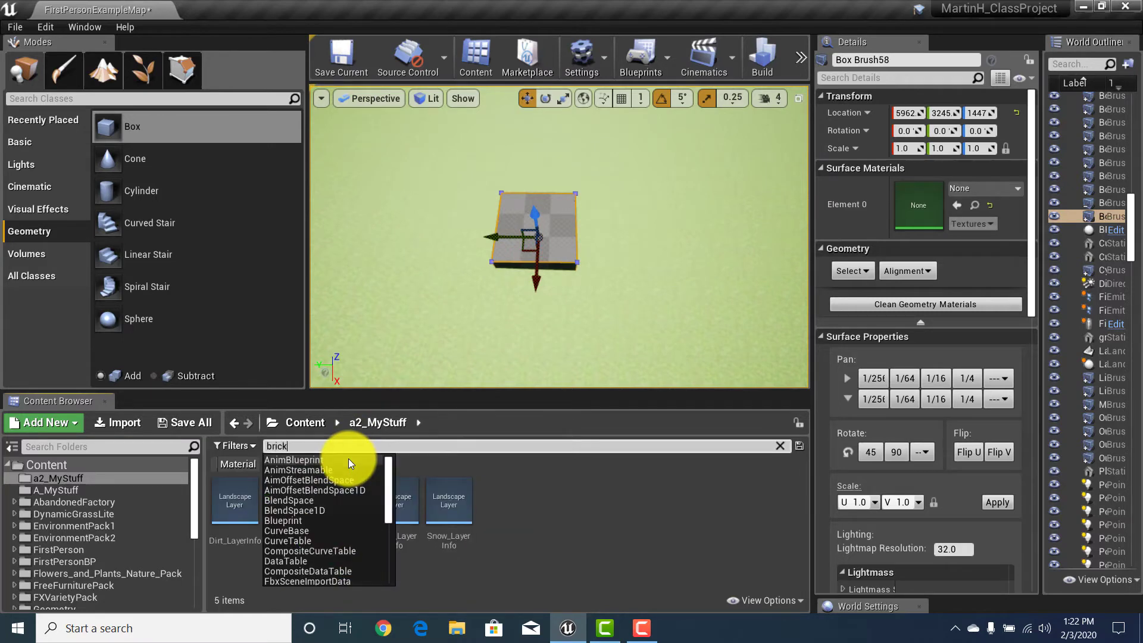
Step: Extend the brick search to the whole Content folder, with only the Material filter active
left_click(240, 447)
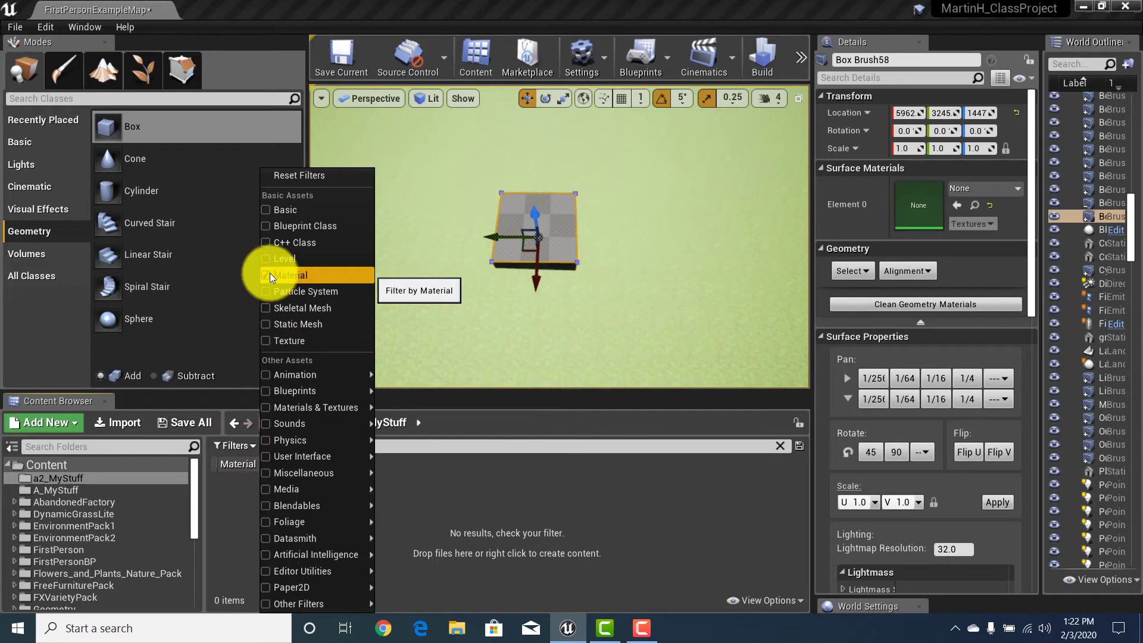
mouse_move(295, 375)
left_click(427, 502)
left_click(319, 423)
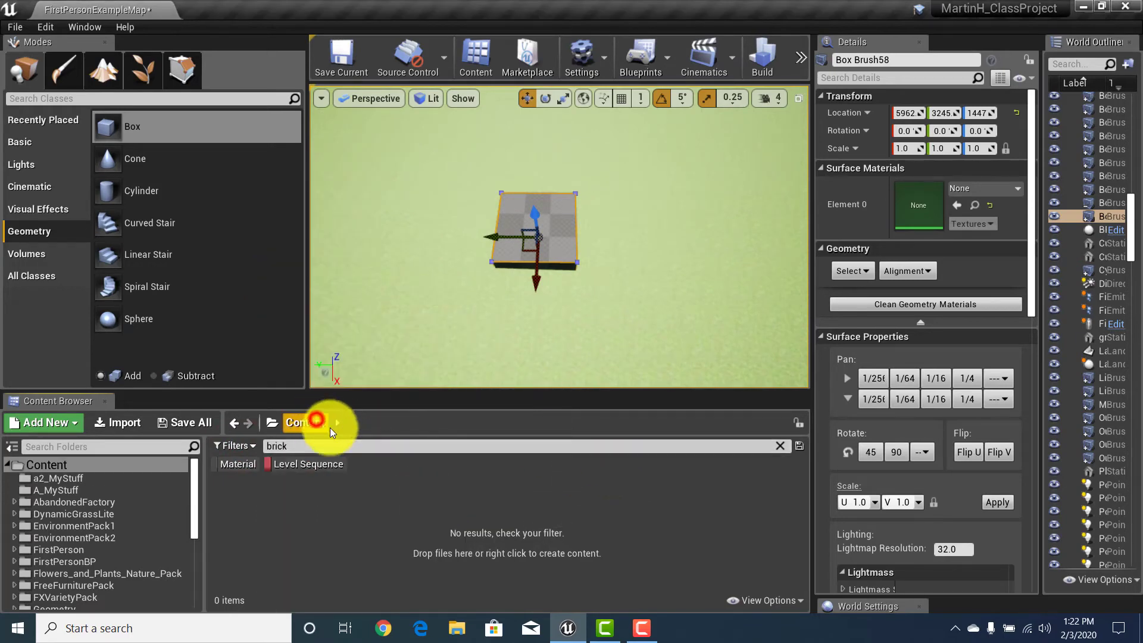
left_click(313, 423)
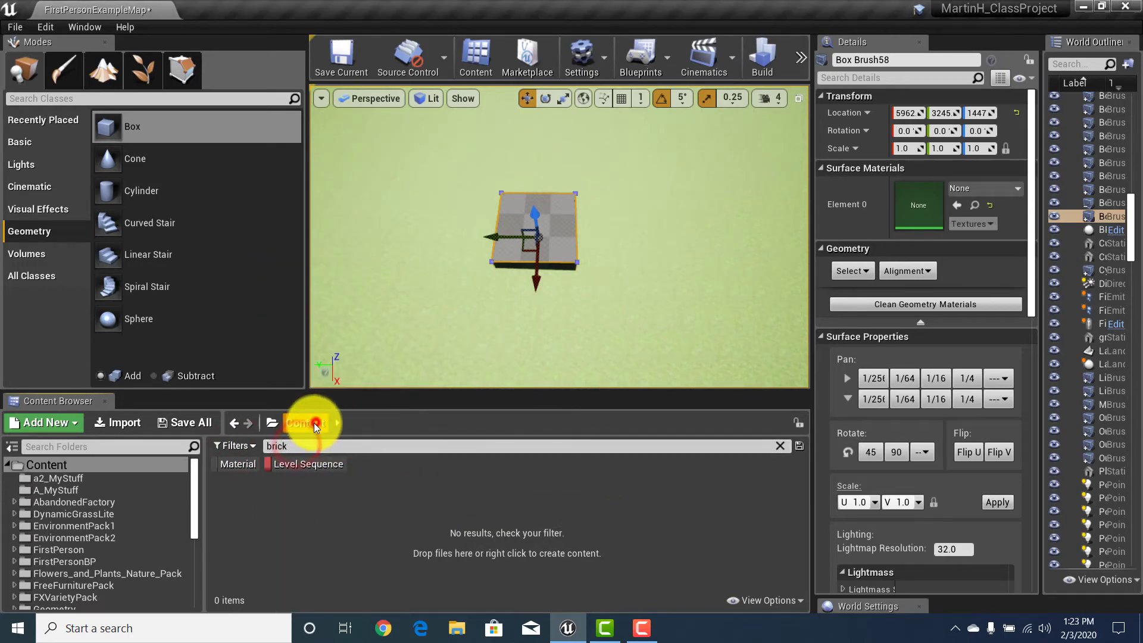
left_click(271, 465)
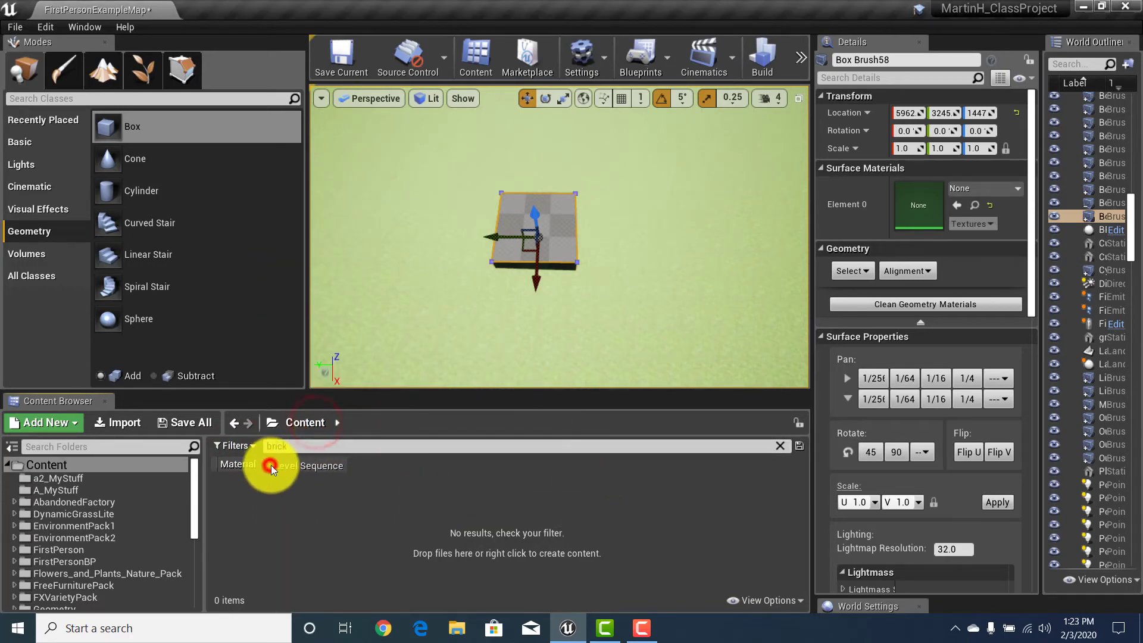
left_click(219, 465)
Step: Try the bricks_red_concrete_trim material on the box's top face and inspect it up close
left_click(294, 508)
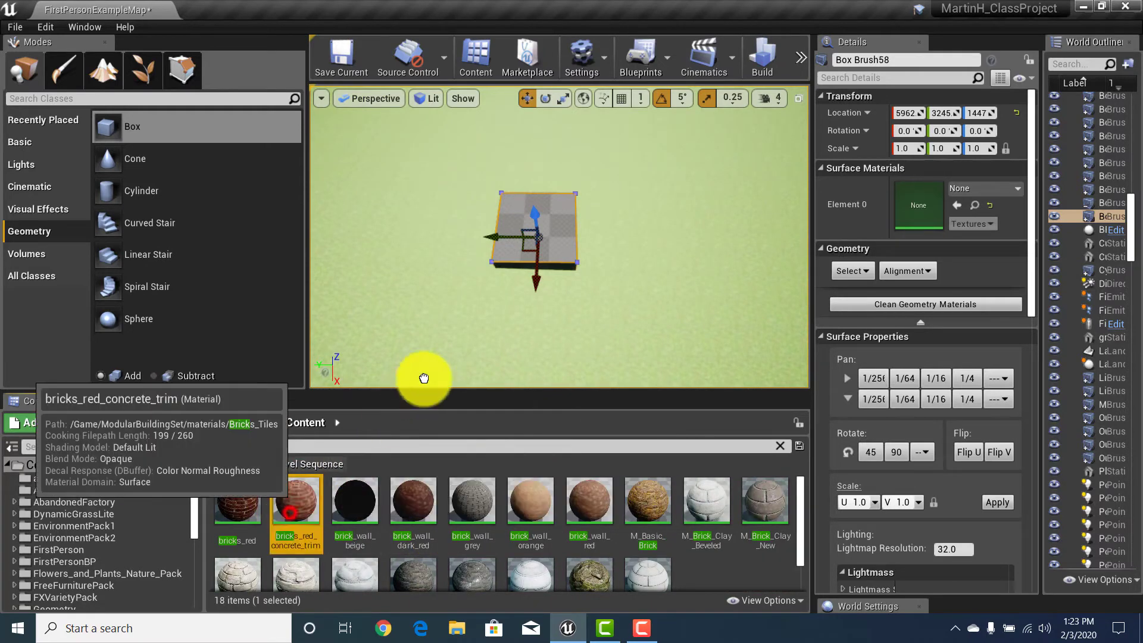
left_click_drag(424, 379, 554, 229)
right_click_drag(557, 256, 519, 264)
key("w")
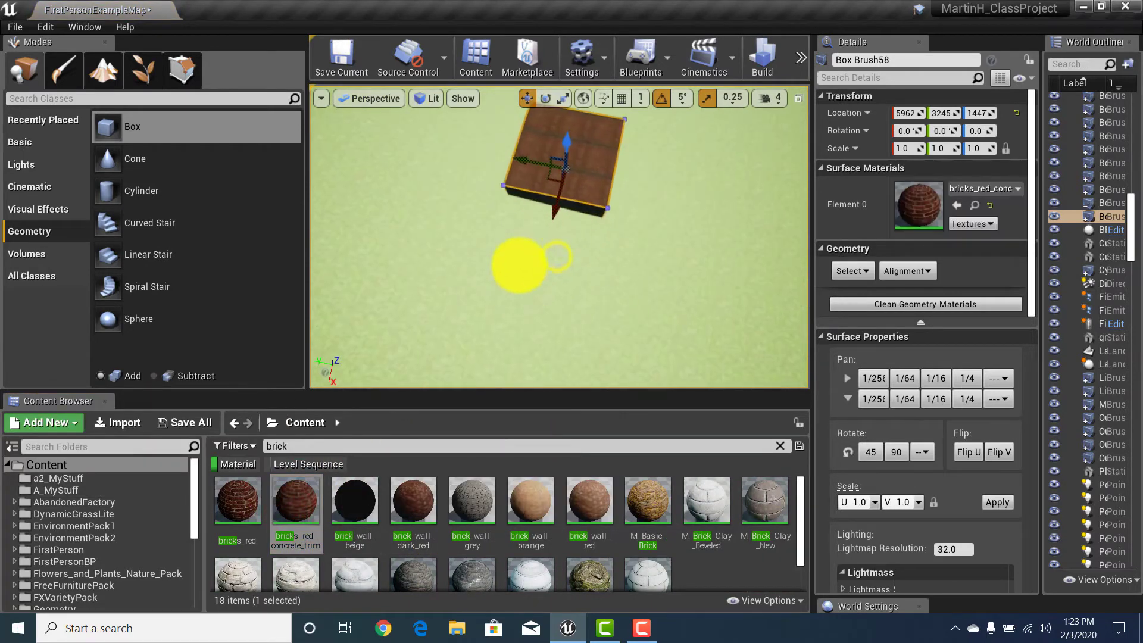
scroll(519, 265, "up", 6)
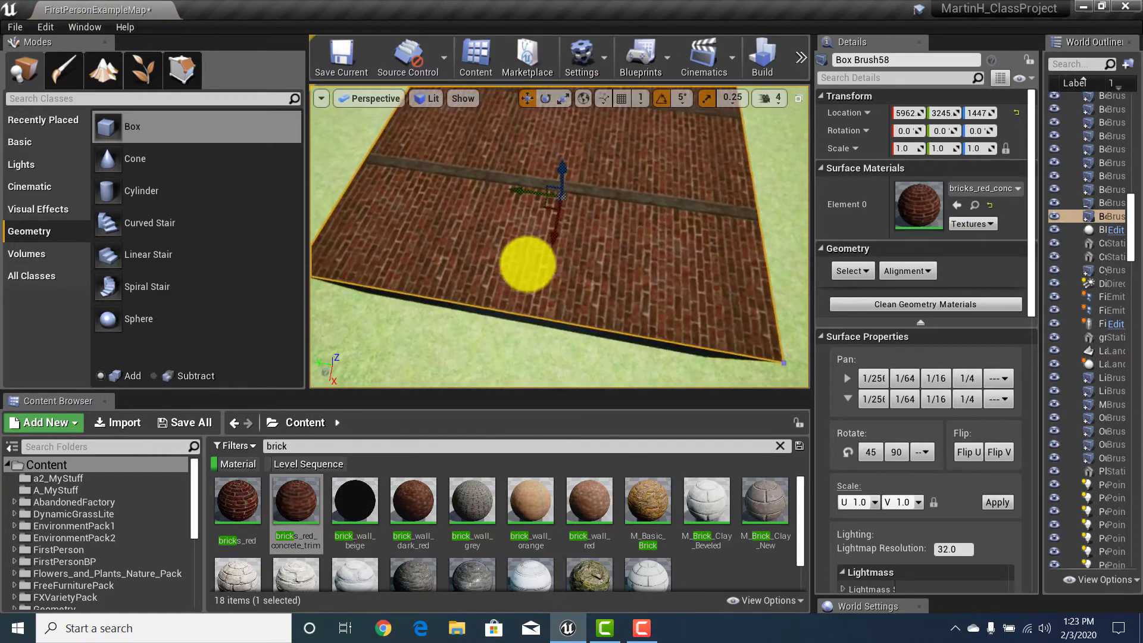
Step: Apply the bricks_red material to the box's top face
left_click_drag(237, 500, 584, 278)
scroll(605, 225, "up", 2)
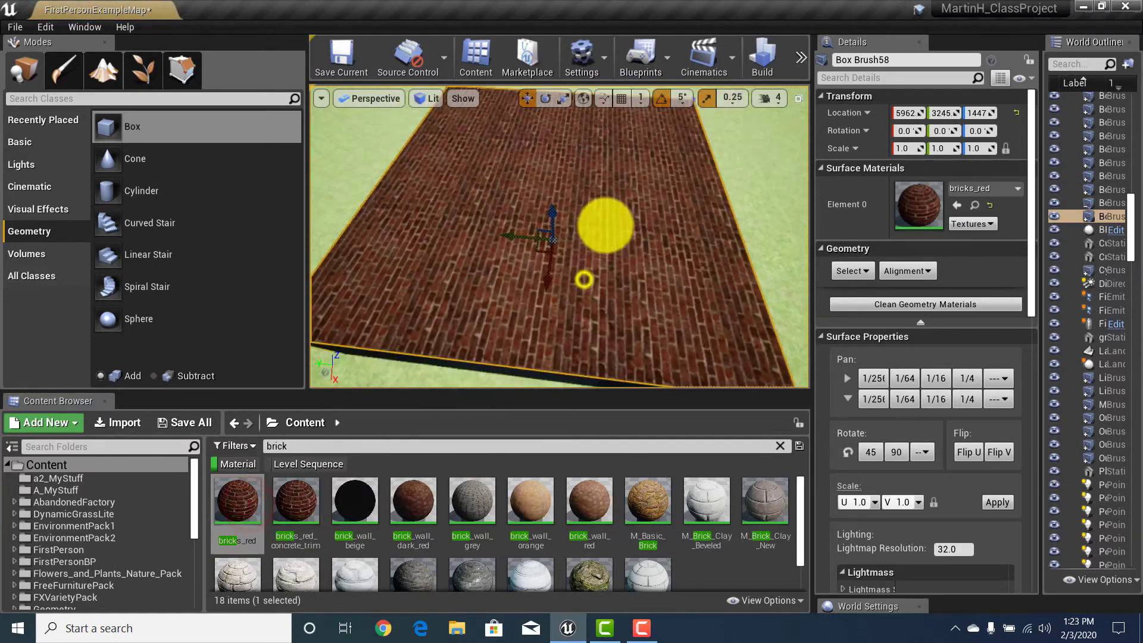
key("s")
right_click_drag(605, 225, 550, 235)
key("w")
key("s")
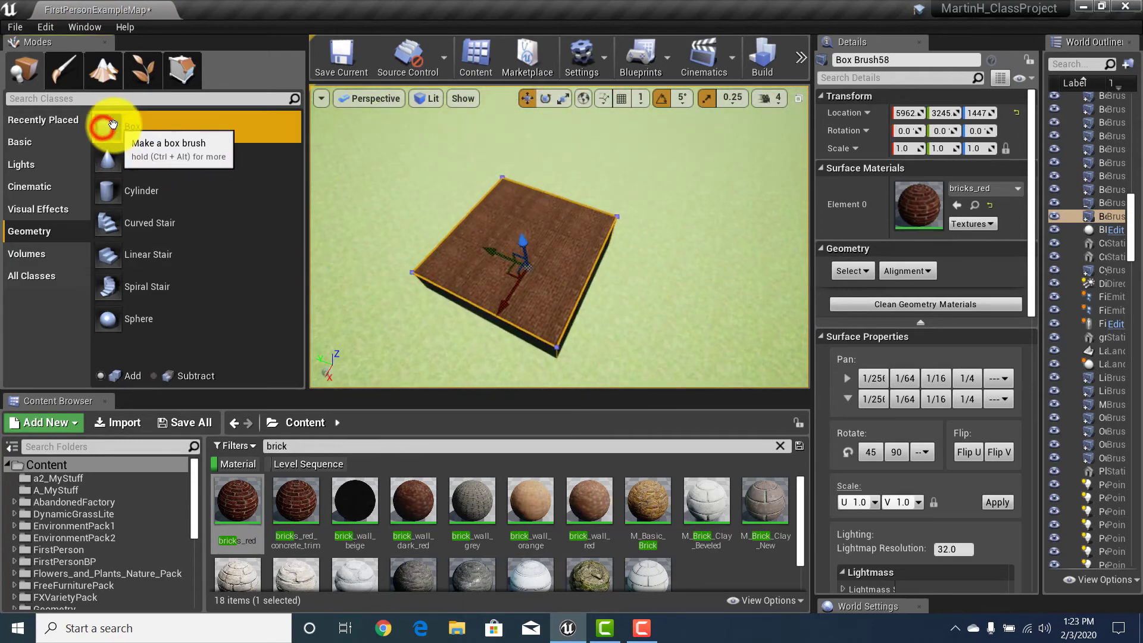
mouse_move(112, 124)
left_mouse_down()
mouse_move(467, 133)
mouse_move(569, 160)
mouse_move(592, 181)
left_mouse_up()
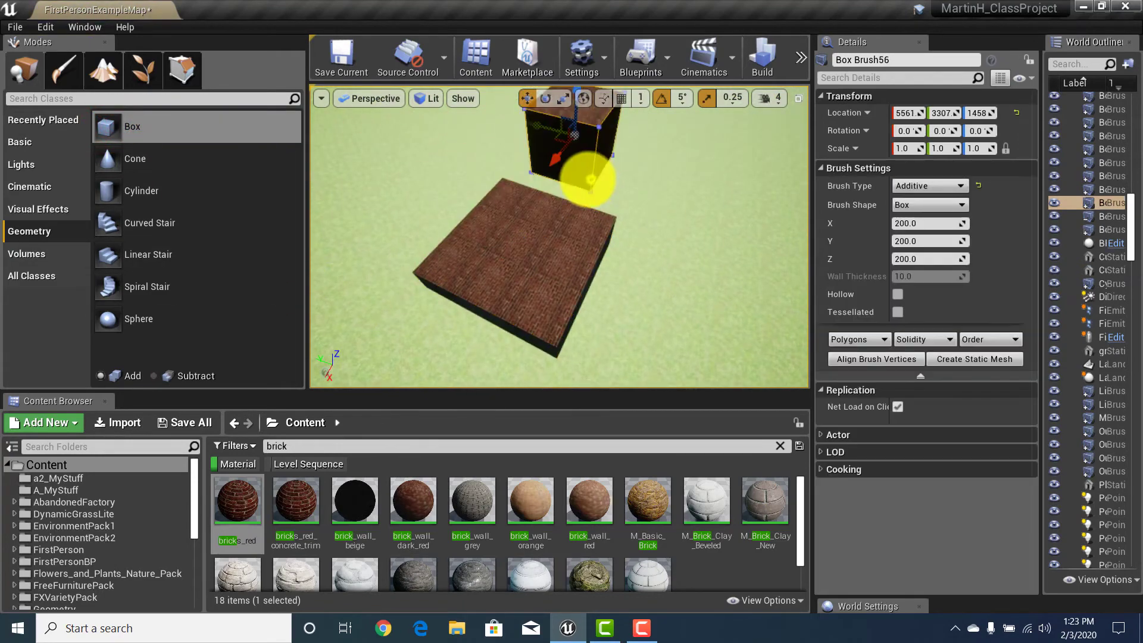
key("d")
mouse_move(592, 181)
right_mouse_down()
mouse_move(457, 155)
mouse_move(409, 126)
right_mouse_up()
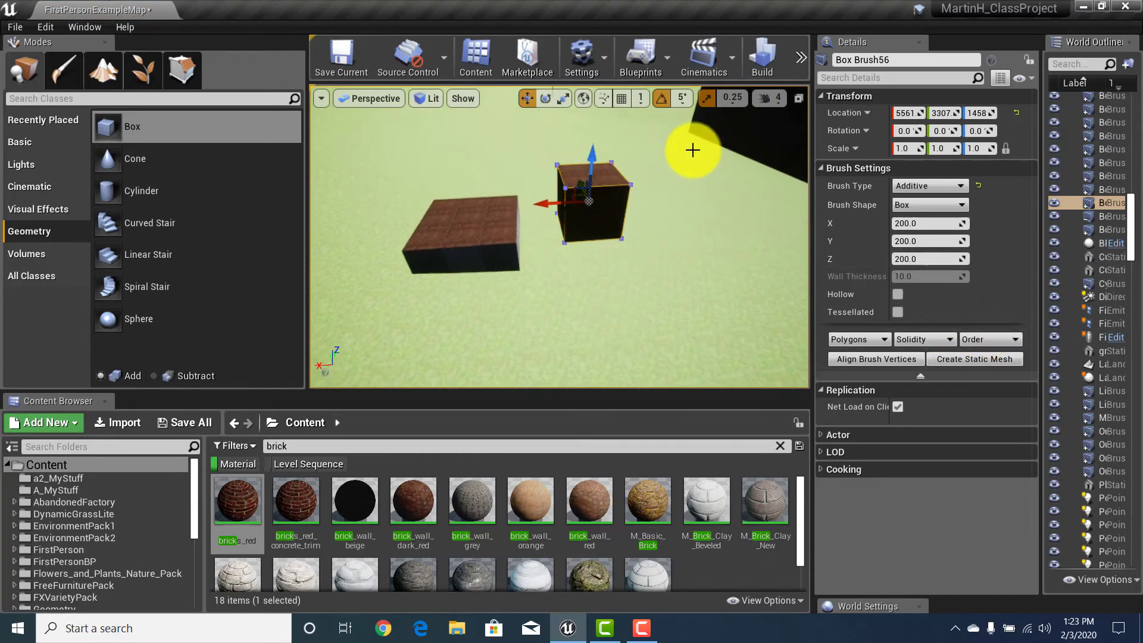
key("Delete")
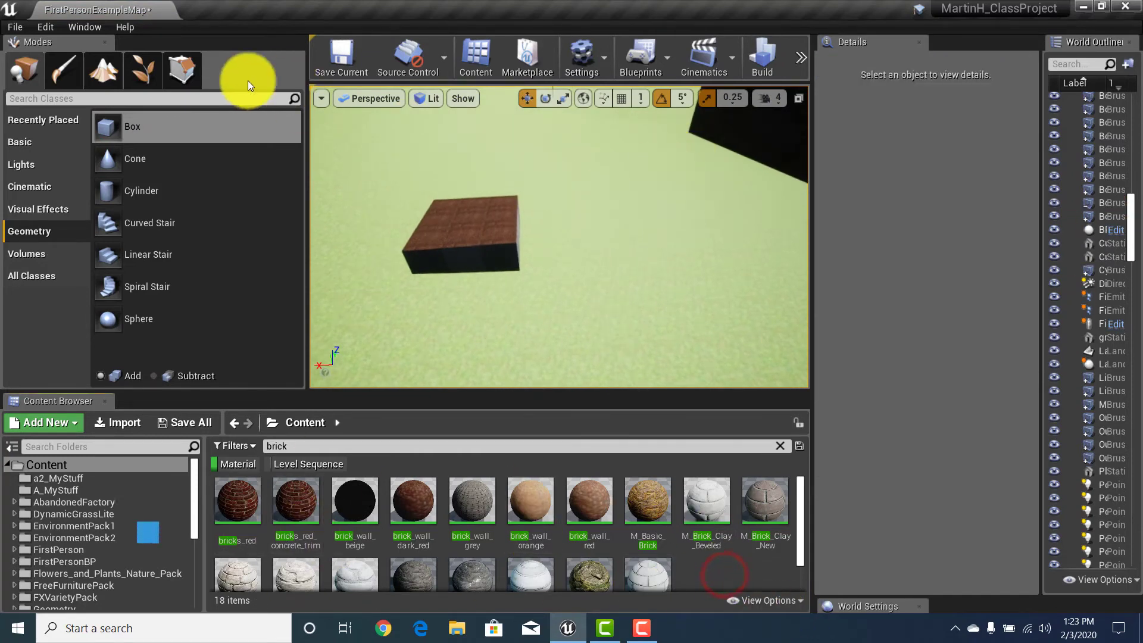
Step: Add an additive box brush beside the brick-topped box and set its Z size to 1000
mouse_move(102, 121)
left_mouse_down()
mouse_move(263, 137)
mouse_move(591, 235)
mouse_move(470, 235)
mouse_move(539, 220)
mouse_move(572, 245)
left_mouse_up()
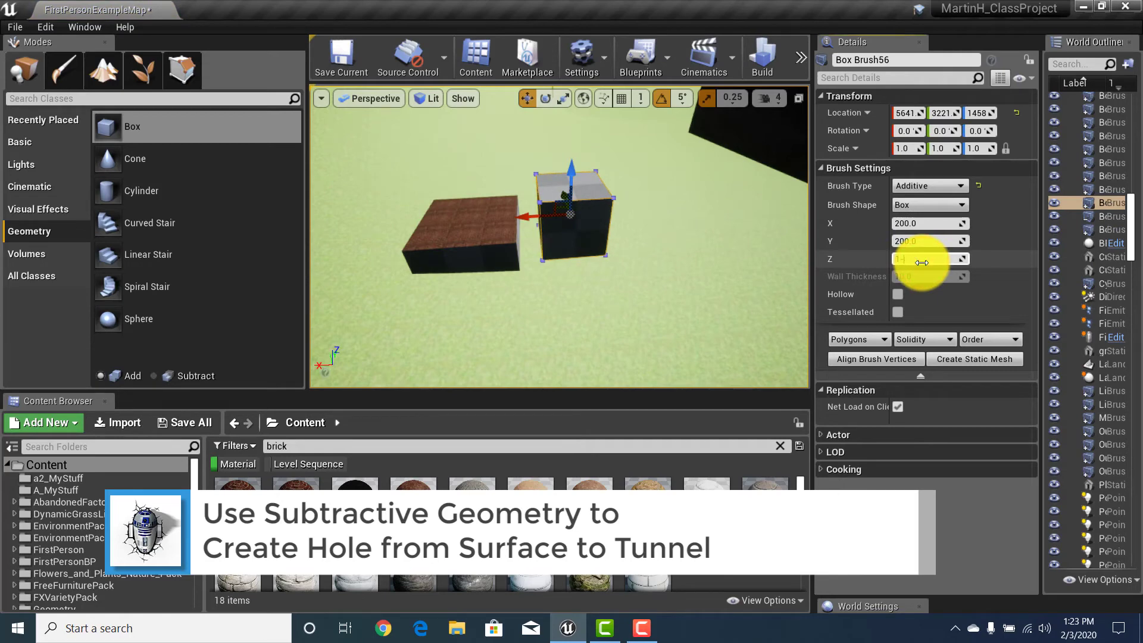
type("000")
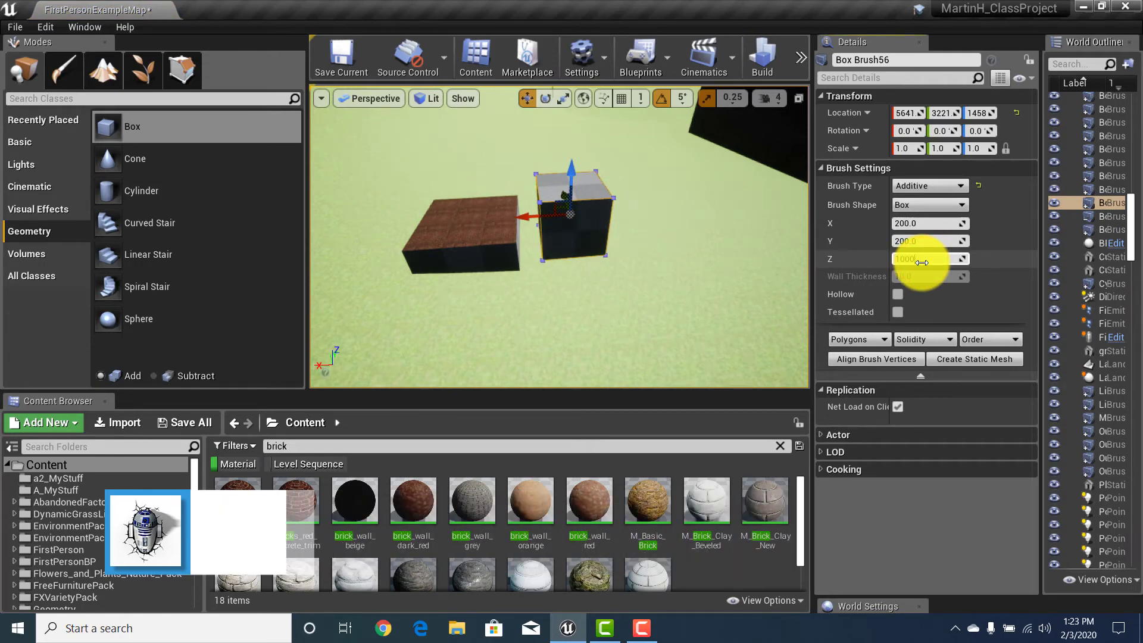
key("Return")
Step: Centre the tall box on the brick-topped box, reaching down into the tunnel, at location about 5964, 3242, 1444
right_click_drag(491, 296, 510, 207)
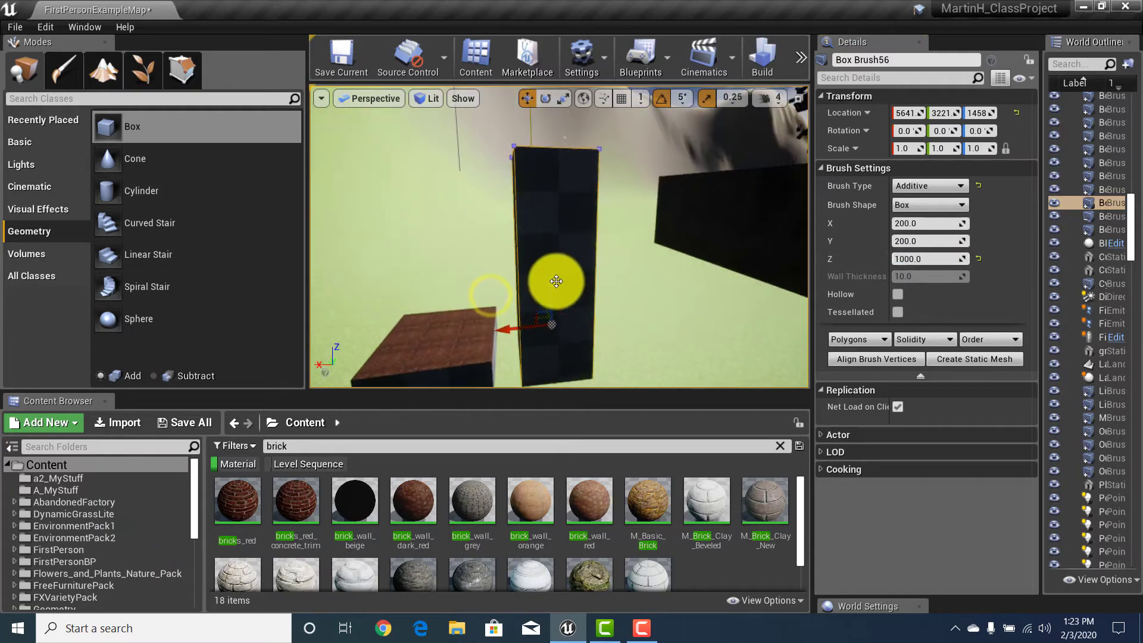
left_click_drag(524, 368, 514, 371)
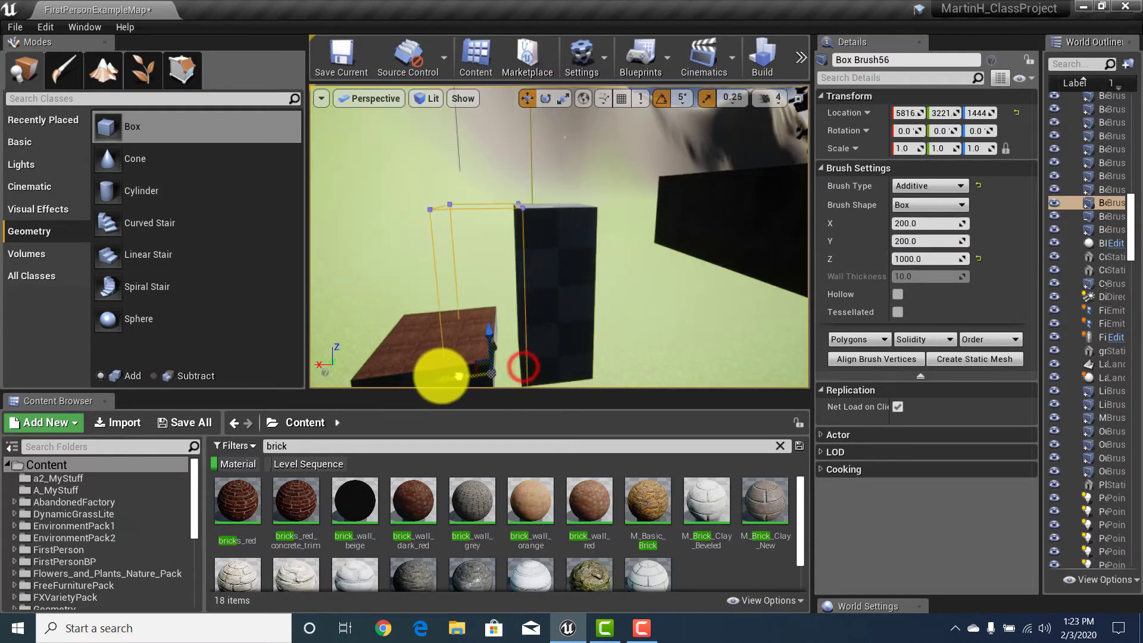
mouse_move(403, 374)
right_mouse_down()
mouse_move(395, 338)
mouse_move(483, 421)
mouse_move(544, 433)
mouse_move(887, 604)
mouse_move(867, 613)
mouse_move(745, 449)
mouse_move(722, 449)
mouse_move(709, 408)
mouse_move(718, 363)
mouse_move(394, 355)
right_mouse_up()
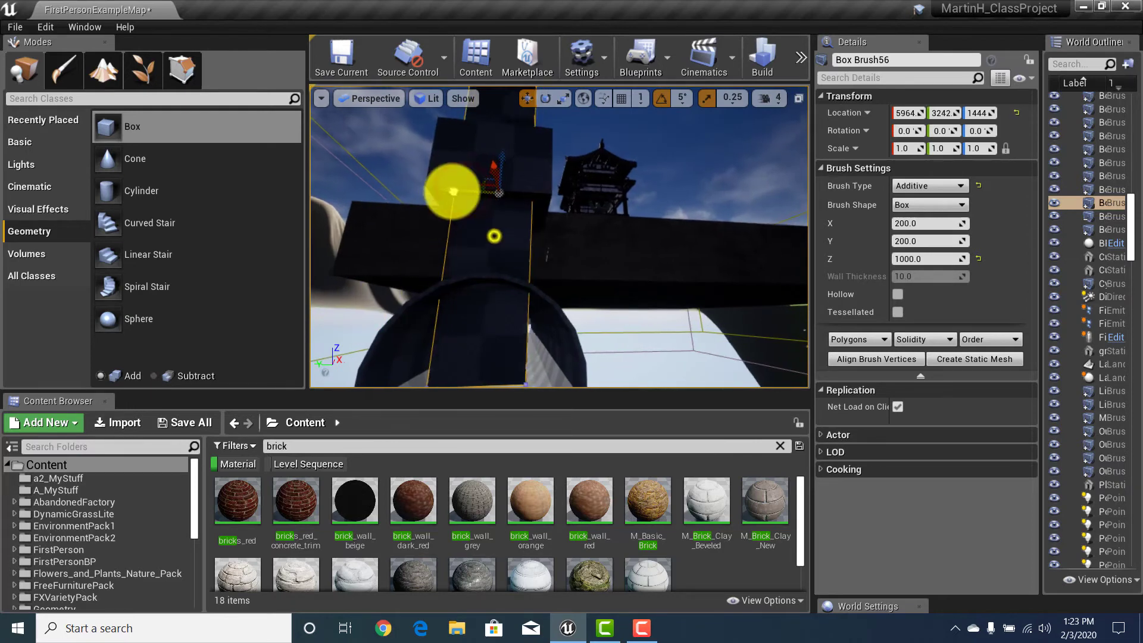
mouse_move(453, 191)
right_mouse_down()
mouse_move(462, 184)
mouse_move(454, 118)
mouse_move(456, 628)
mouse_move(396, 625)
mouse_move(377, 536)
mouse_move(397, 457)
right_mouse_up()
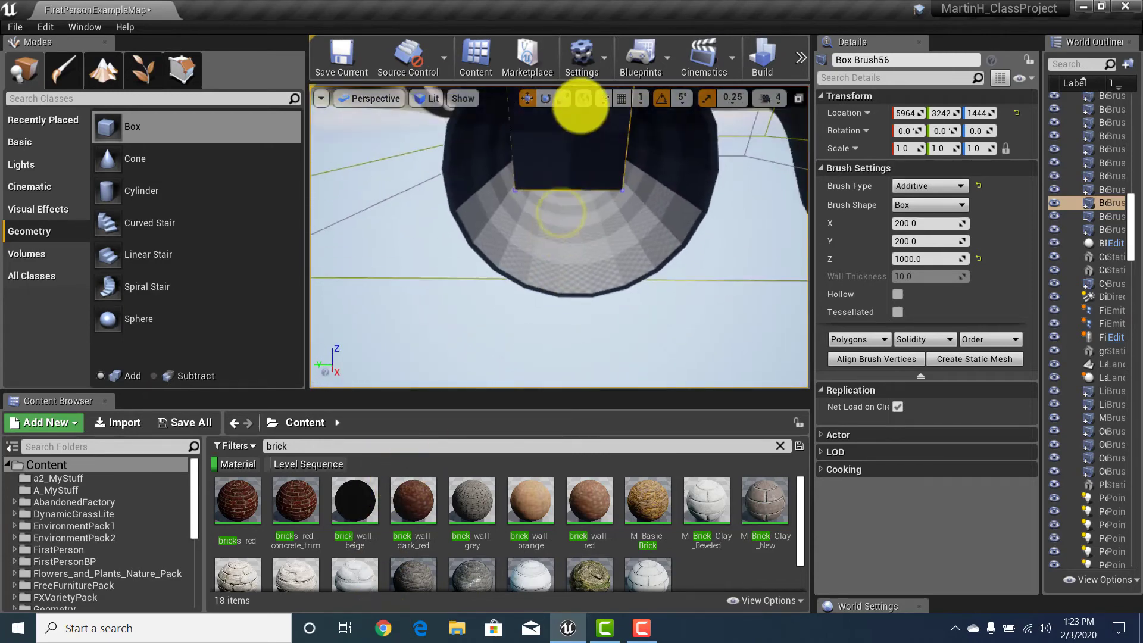
mouse_move(580, 107)
right_mouse_down()
mouse_move(395, 97)
mouse_move(587, 97)
mouse_move(714, 113)
mouse_move(625, 25)
mouse_move(669, 263)
mouse_move(651, 140)
mouse_move(625, 275)
mouse_move(643, 310)
right_mouse_up()
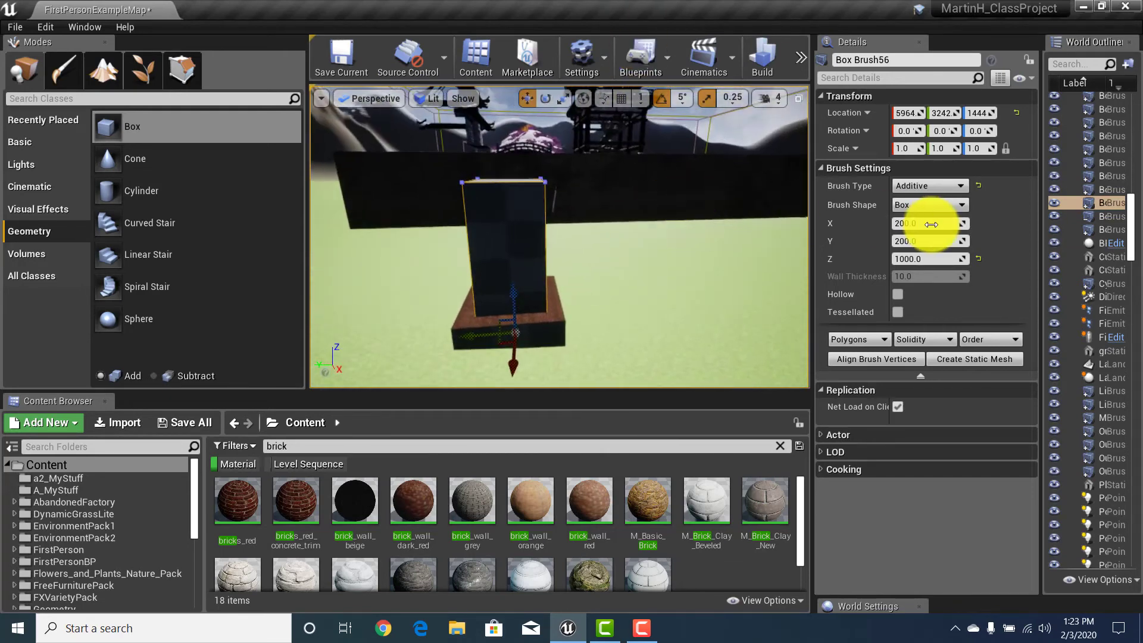
Step: Change the tall box's brush type to Subtractive to cut a shaft through the brick-topped box
left_click(948, 187)
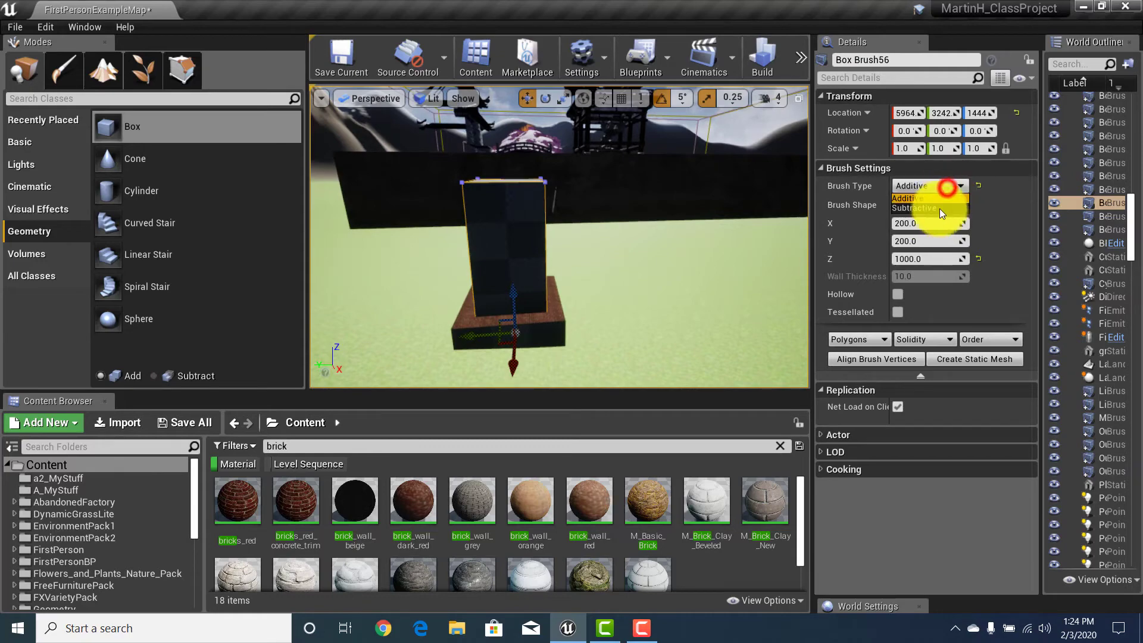
left_click(938, 208)
mouse_move(658, 257)
right_mouse_down()
mouse_move(530, 298)
mouse_move(551, 244)
mouse_move(599, 453)
mouse_move(602, 331)
mouse_move(602, 414)
mouse_move(582, 248)
mouse_move(592, 363)
mouse_move(614, 259)
mouse_move(566, 307)
mouse_move(153, 248)
mouse_move(270, 286)
mouse_move(520, 296)
mouse_move(431, 284)
right_mouse_up()
key("w")
Step: Cut a hole through the landscape inside the brick frame with the sculpt Visibility tool at brush size 50
left_click(377, 242)
key("s")
key("d")
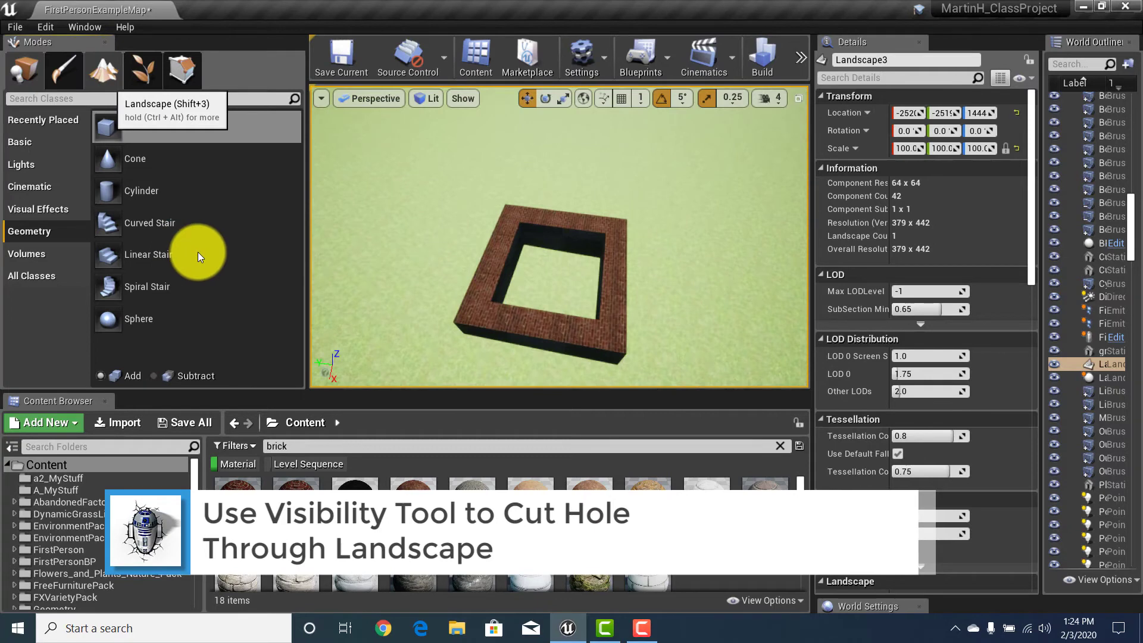
key("shift+3")
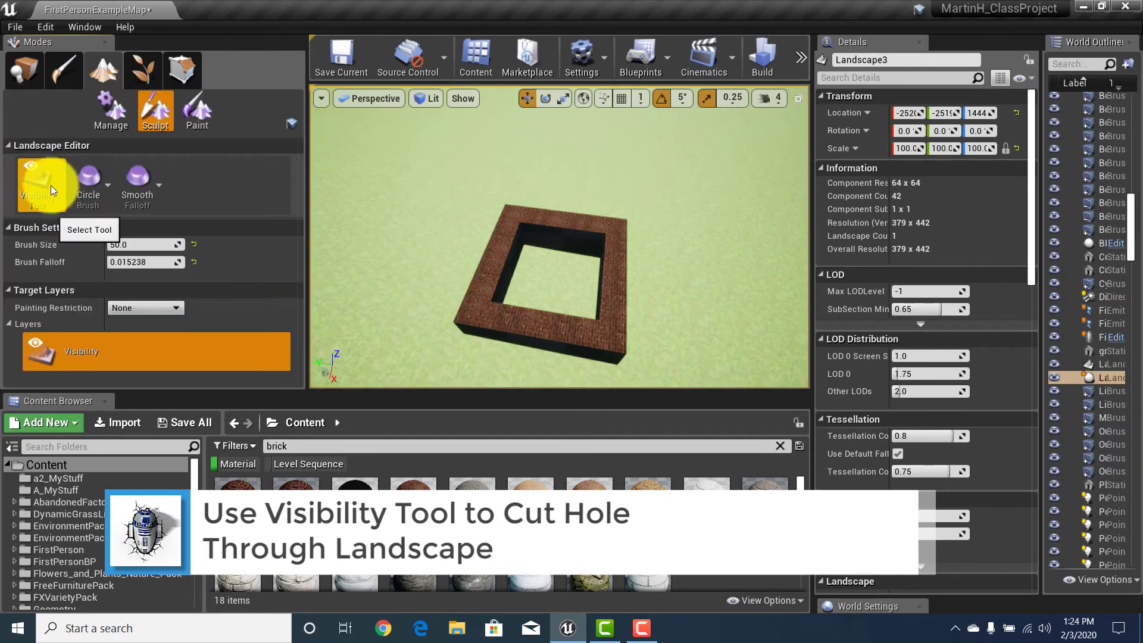
mouse_move(555, 264)
right_mouse_down()
mouse_move(572, 252)
mouse_move(569, 296)
mouse_move(560, 253)
mouse_move(575, 314)
right_mouse_up()
key("w")
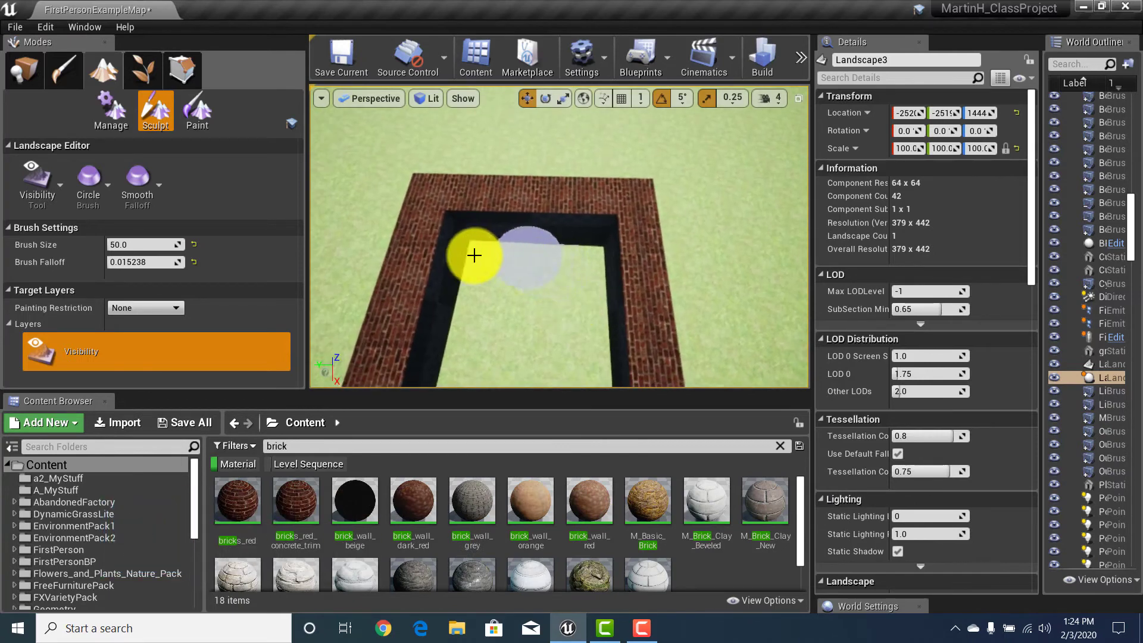
left_click_drag(487, 302, 486, 341)
key("s")
right_click_drag(522, 259, 529, 332)
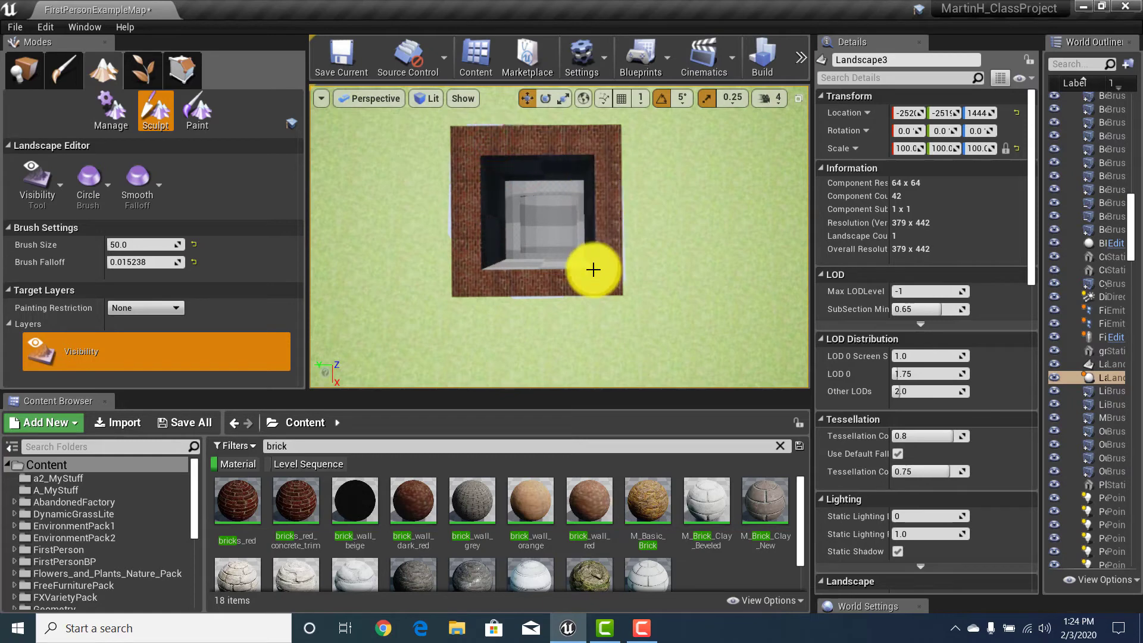
Step: Return to placing mode and enlarge the brick-topped box to 400 in X and Y to cover the excess landscape hole
mouse_move(539, 255)
right_mouse_down()
mouse_move(669, 191)
mouse_move(679, 173)
mouse_move(786, 161)
mouse_move(854, 60)
mouse_move(862, 115)
mouse_move(758, 242)
mouse_move(582, 242)
mouse_move(518, 352)
mouse_move(480, 362)
mouse_move(480, 280)
mouse_move(484, 316)
mouse_move(615, 298)
mouse_move(747, 309)
mouse_move(722, 274)
mouse_move(448, 212)
right_mouse_up()
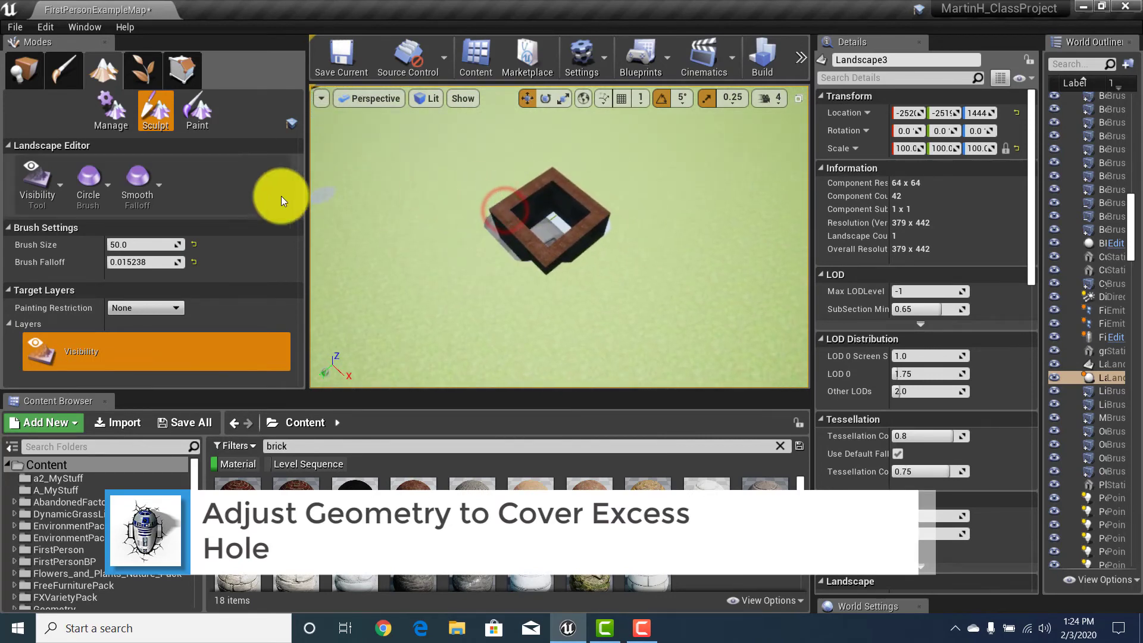
left_click(24, 68)
right_click_drag(469, 212, 540, 248)
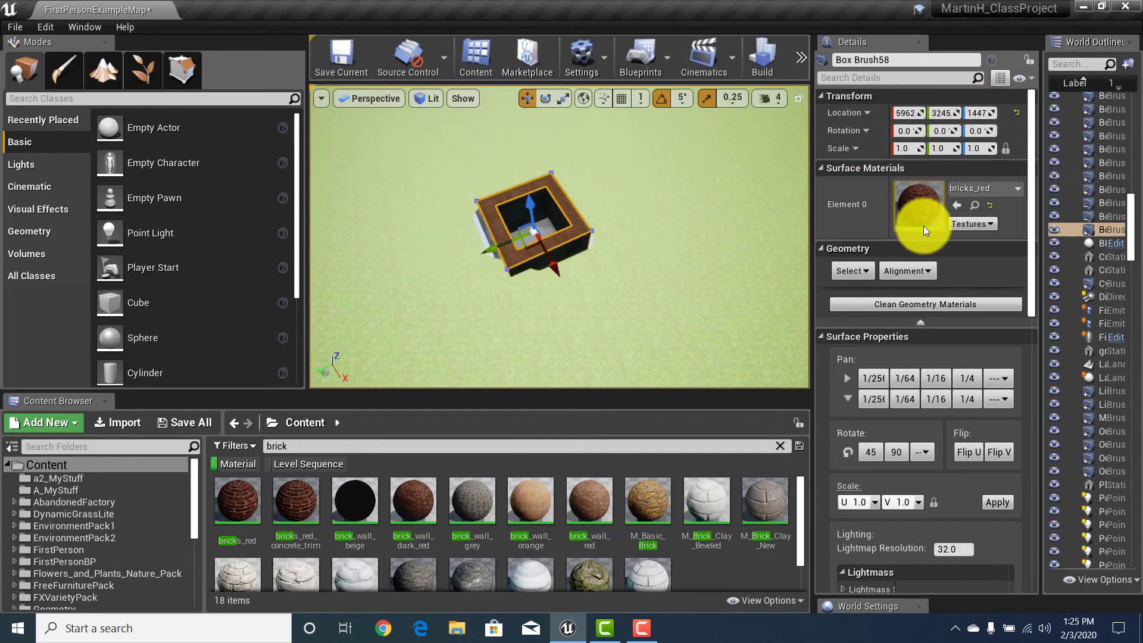
scroll(905, 375, "down", 5)
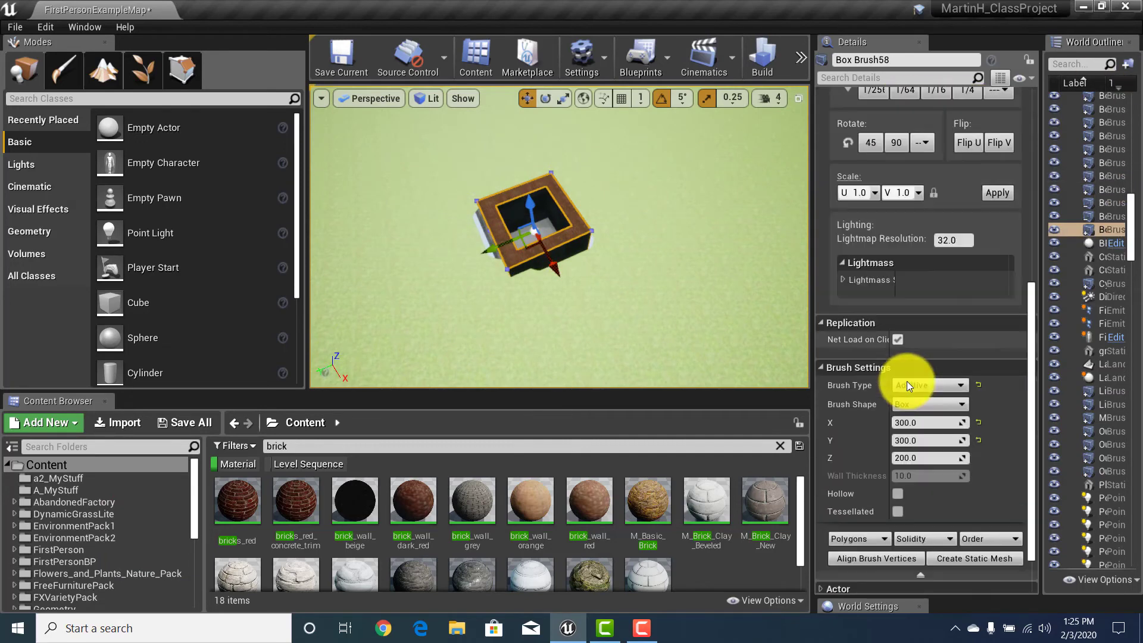
left_click(920, 423)
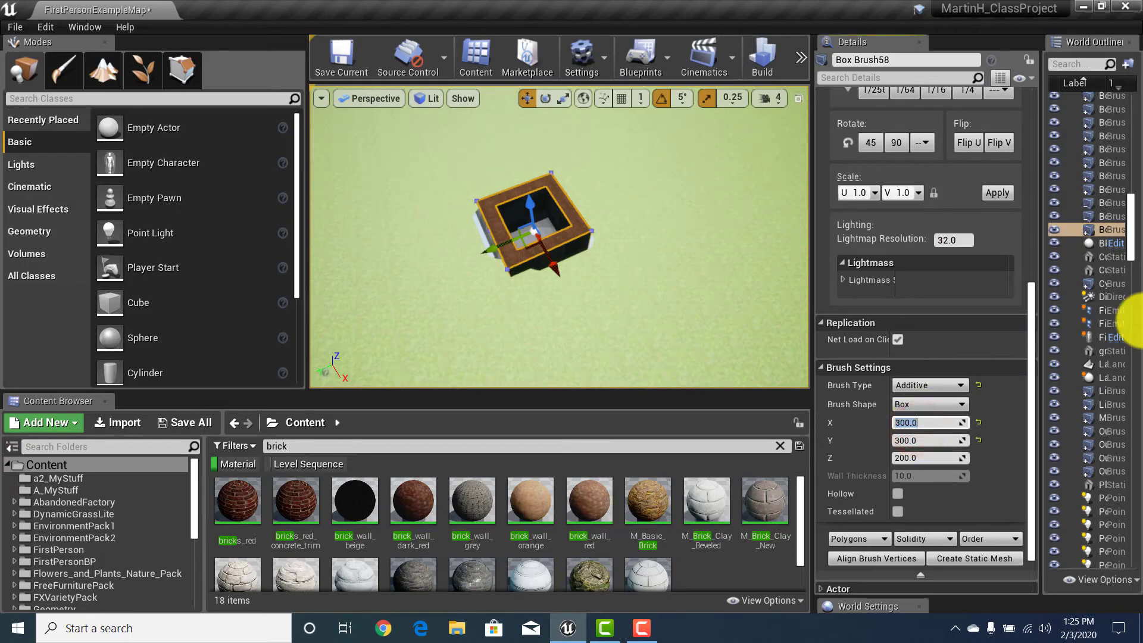
type("400")
key("Tab")
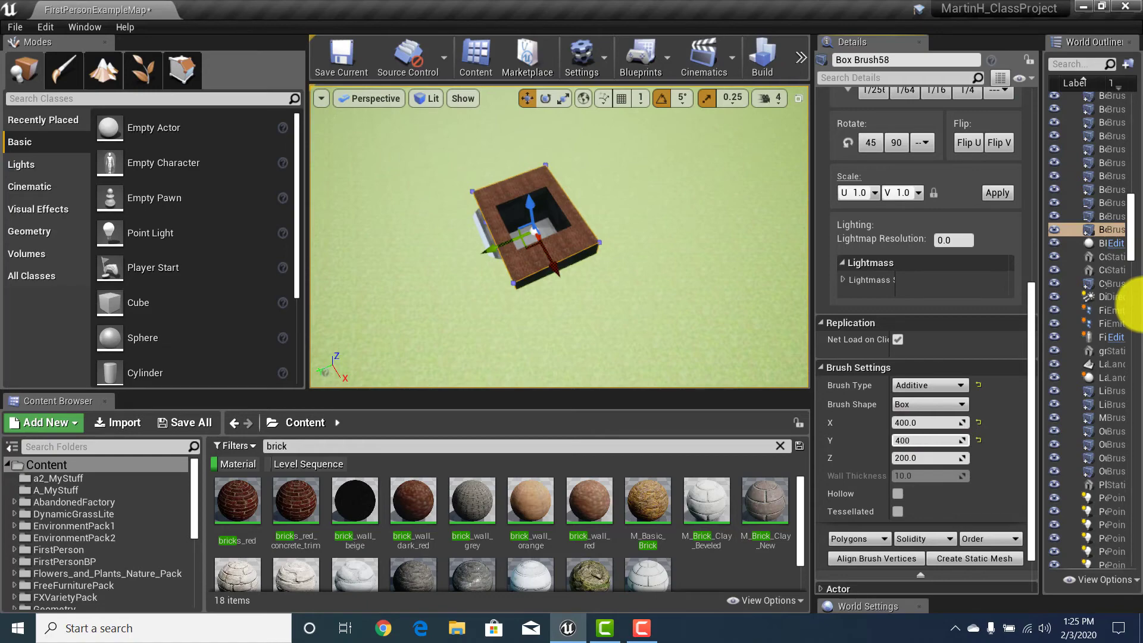
left_click_drag(598, 259, 486, 249)
Step: Examine the tunnel cylinder and the existing shaft at its other end for openings a player could fall through
right_click_drag(486, 249, 1, 130)
left_click_drag(11, 128, 593, 259)
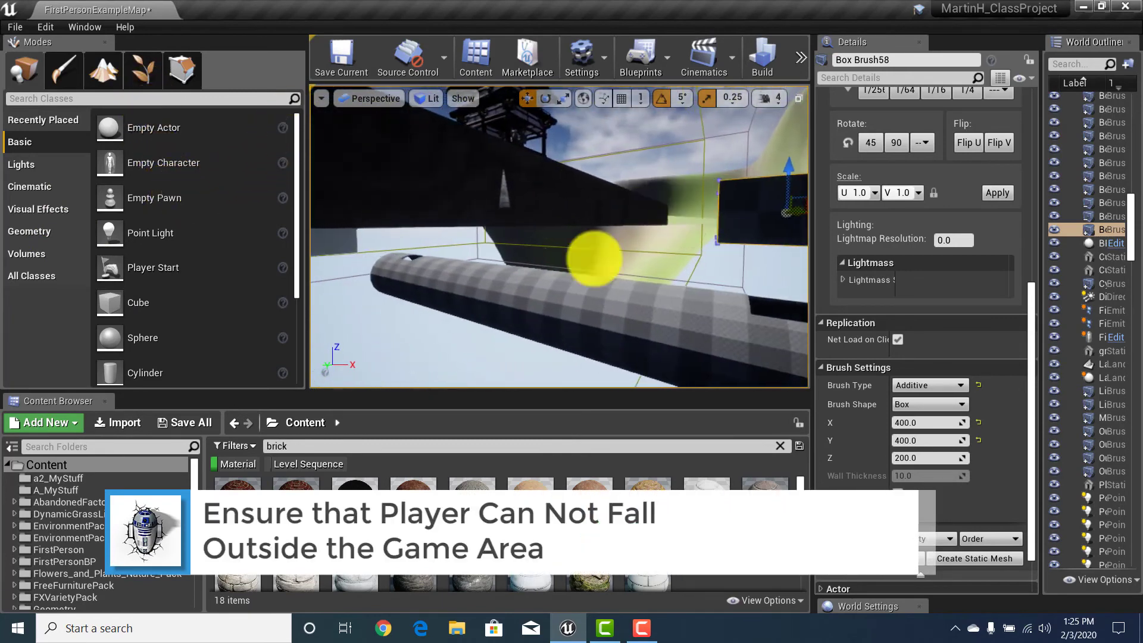
left_click_drag(545, 348, 503, 337)
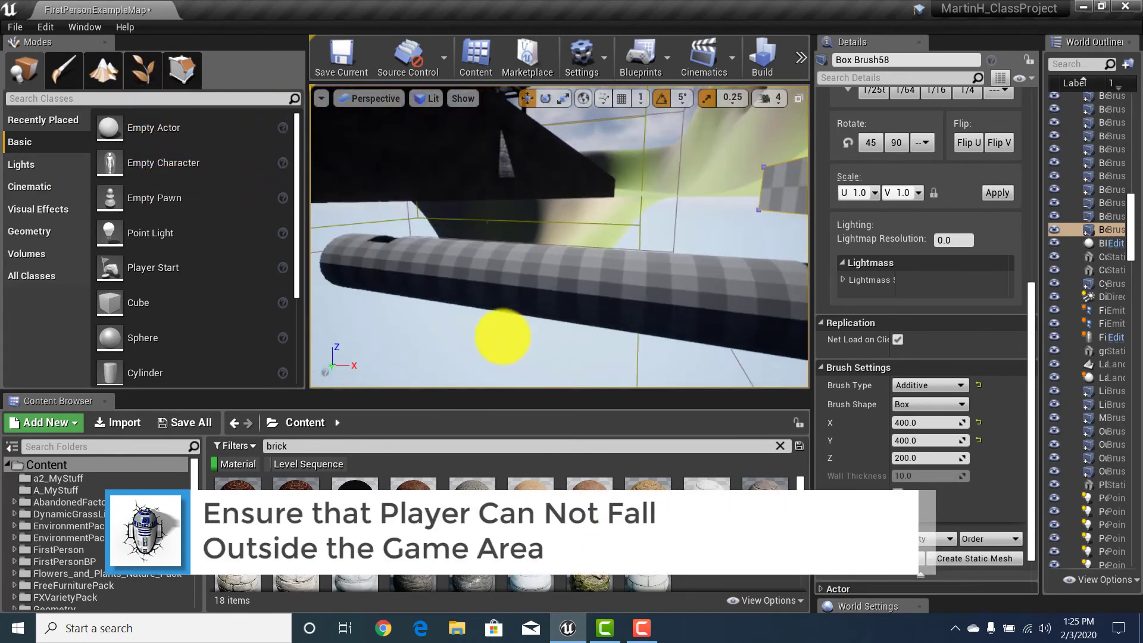
left_click_drag(545, 261, 624, 285)
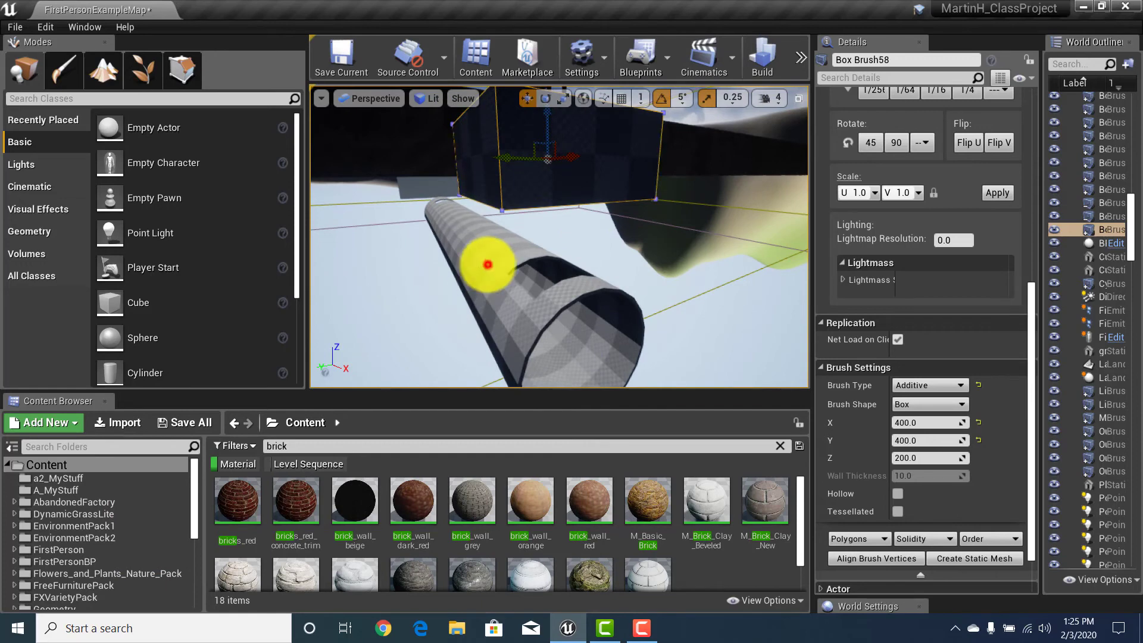
left_click(487, 264)
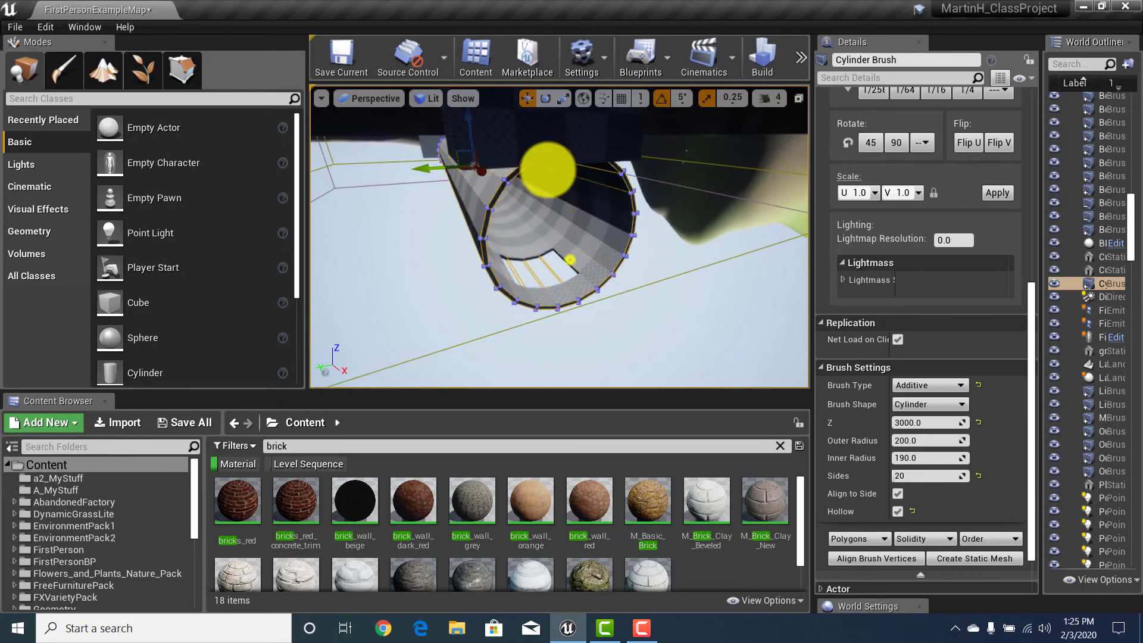
right_click_drag(548, 170, 468, 123)
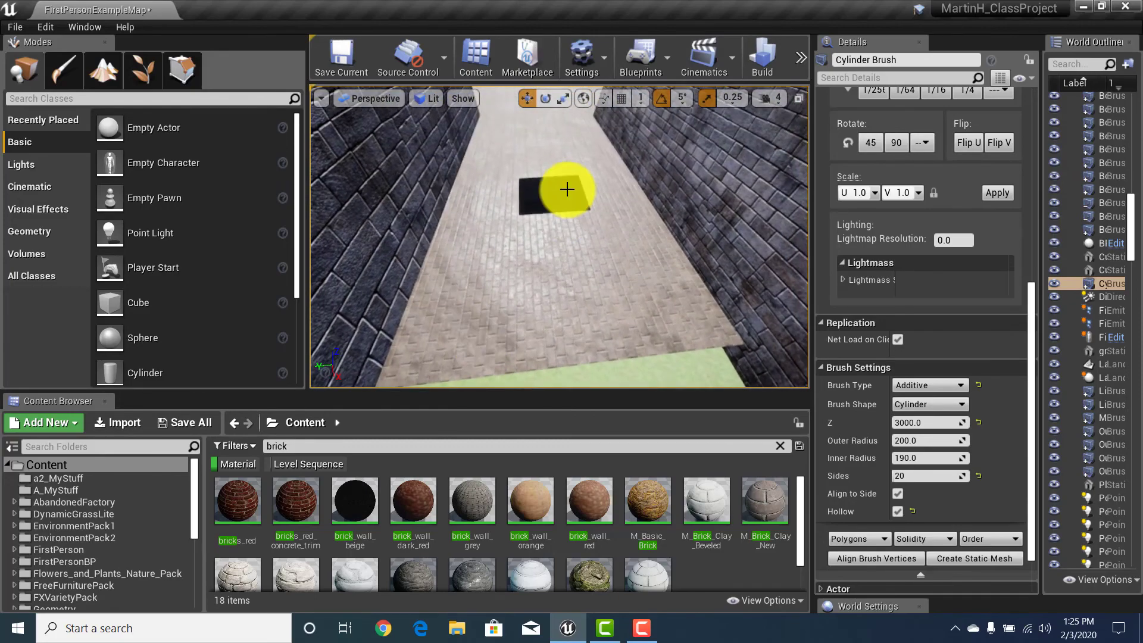
left_click(565, 188)
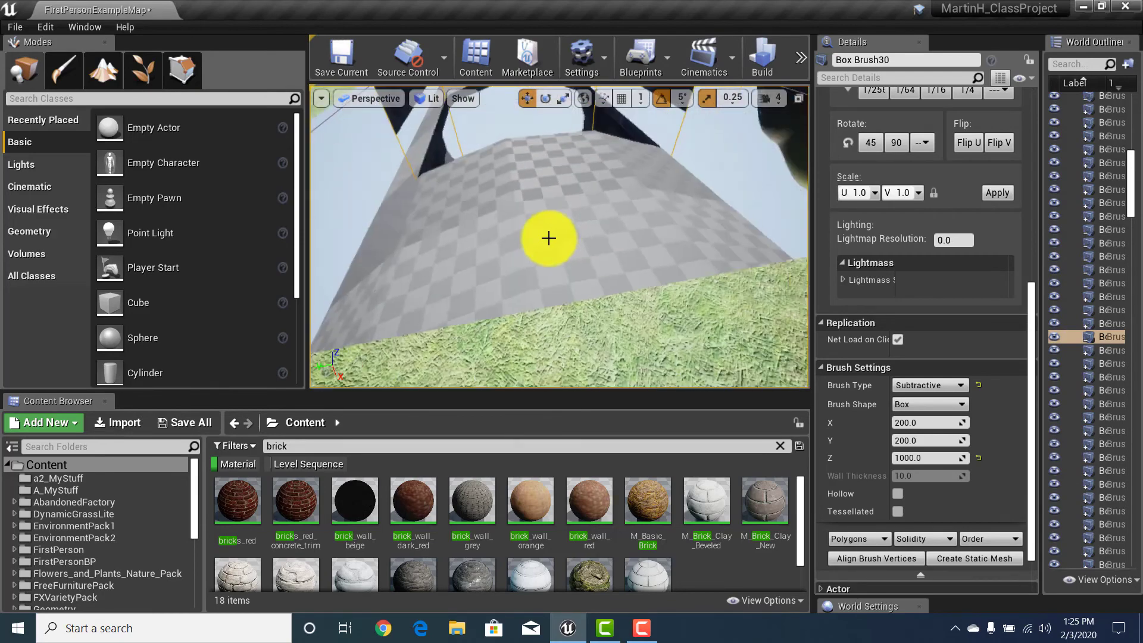
right_click_drag(443, 200, 0, 112)
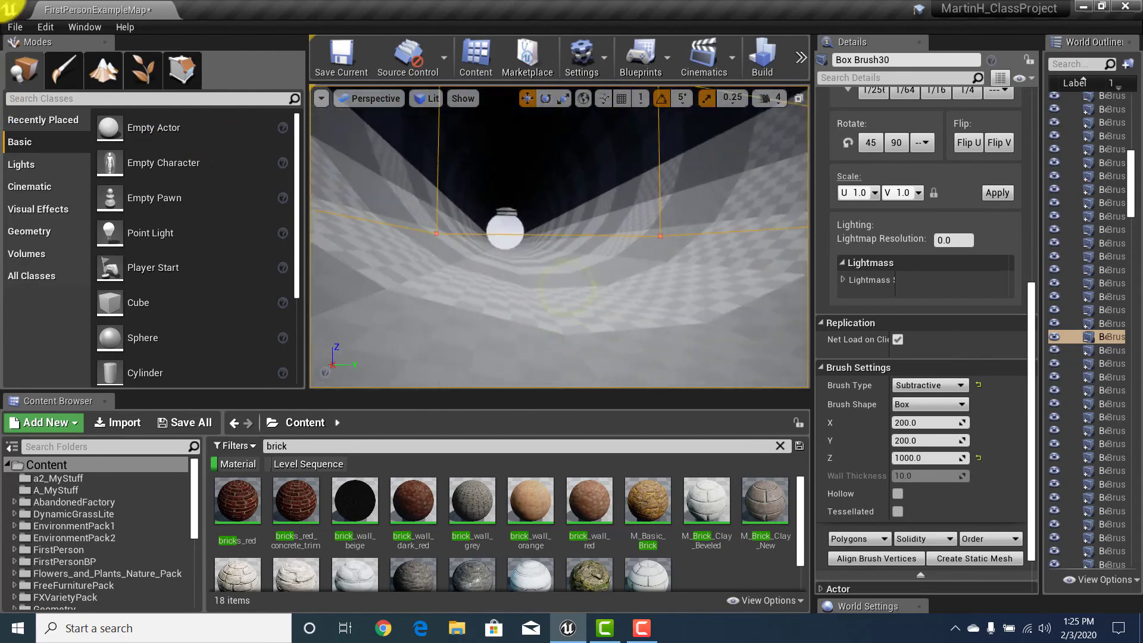
mouse_move(7, 6)
right_mouse_down()
mouse_move(20, 27)
mouse_move(15, 18)
mouse_move(17, 173)
mouse_move(13, 17)
mouse_move(15, 119)
mouse_move(12, 30)
mouse_move(18, 110)
mouse_move(572, 283)
right_mouse_up()
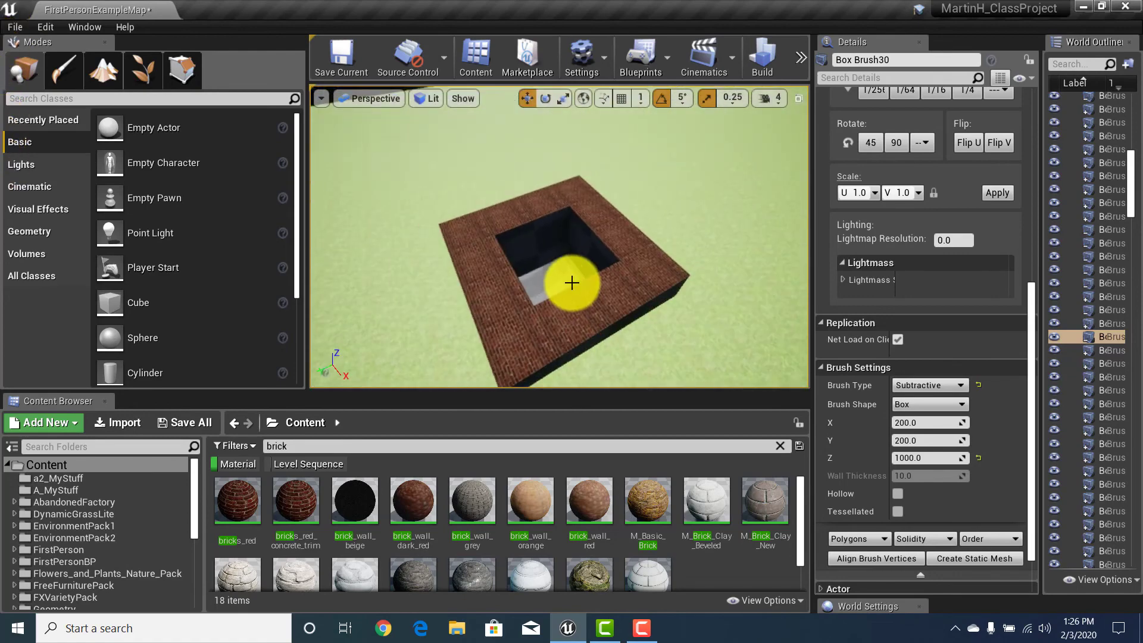
Step: Raise the subtractive shaft box under the brick frame so its lower end stops inside the tunnel above the floor
left_click(575, 230)
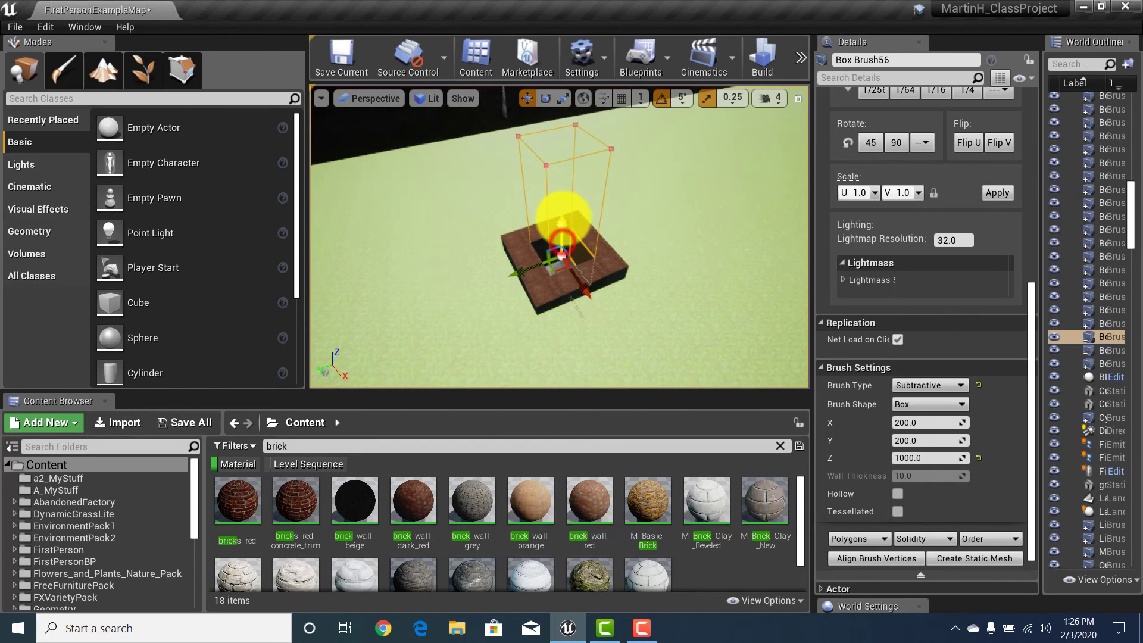
right_click_drag(555, 307, 545, 192)
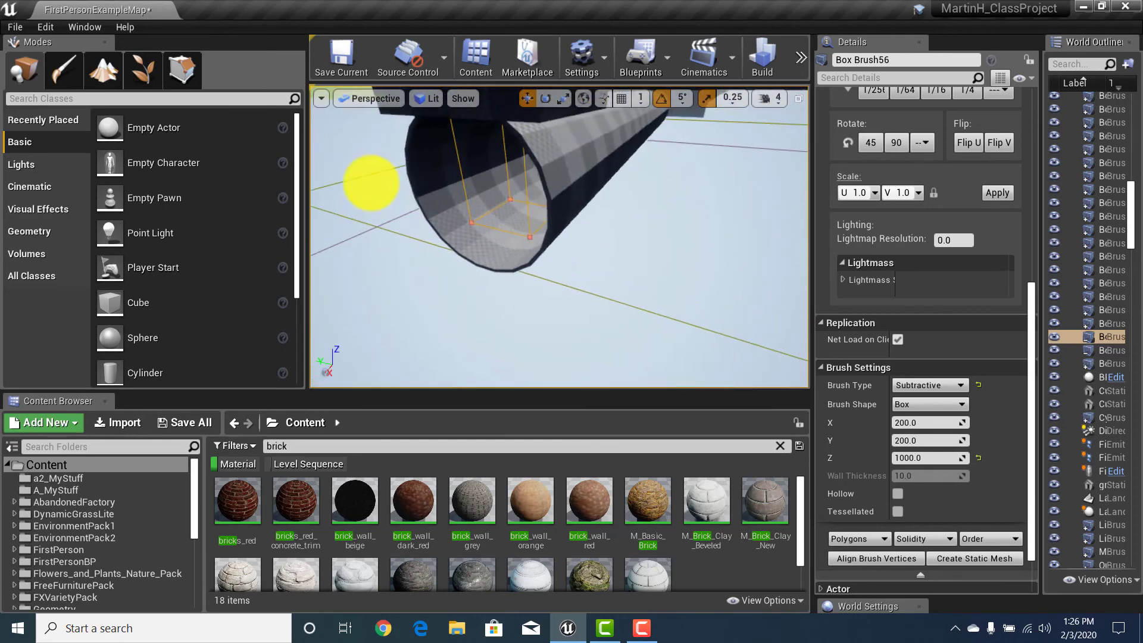
right_click_drag(379, 201, 449, 9)
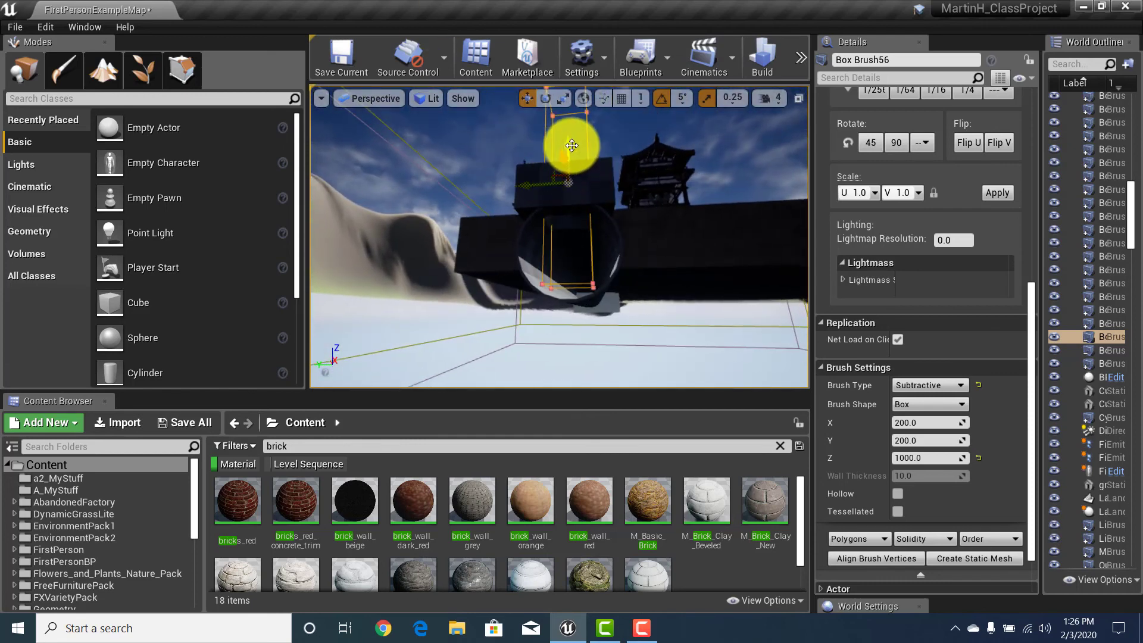
mouse_move(571, 182)
right_mouse_down()
mouse_move(574, 102)
mouse_move(597, 308)
mouse_move(594, 250)
mouse_move(594, 459)
mouse_move(424, 345)
mouse_move(446, 572)
mouse_move(383, 536)
mouse_move(409, 571)
mouse_move(510, 605)
mouse_move(693, 609)
mouse_move(523, 204)
mouse_move(372, 12)
mouse_move(459, 12)
mouse_move(444, 57)
mouse_move(395, 109)
mouse_move(447, 98)
right_mouse_up()
Step: Check the shaft opening from inside the tunnel and from above the landscape
mouse_move(776, 159)
right_mouse_down()
mouse_move(1059, 158)
mouse_move(1072, 115)
mouse_move(1102, 211)
mouse_move(1115, 191)
mouse_move(1108, 198)
mouse_move(925, 24)
mouse_move(1021, 13)
mouse_move(531, 218)
right_mouse_up()
right_click_drag(570, 302, 569, 302)
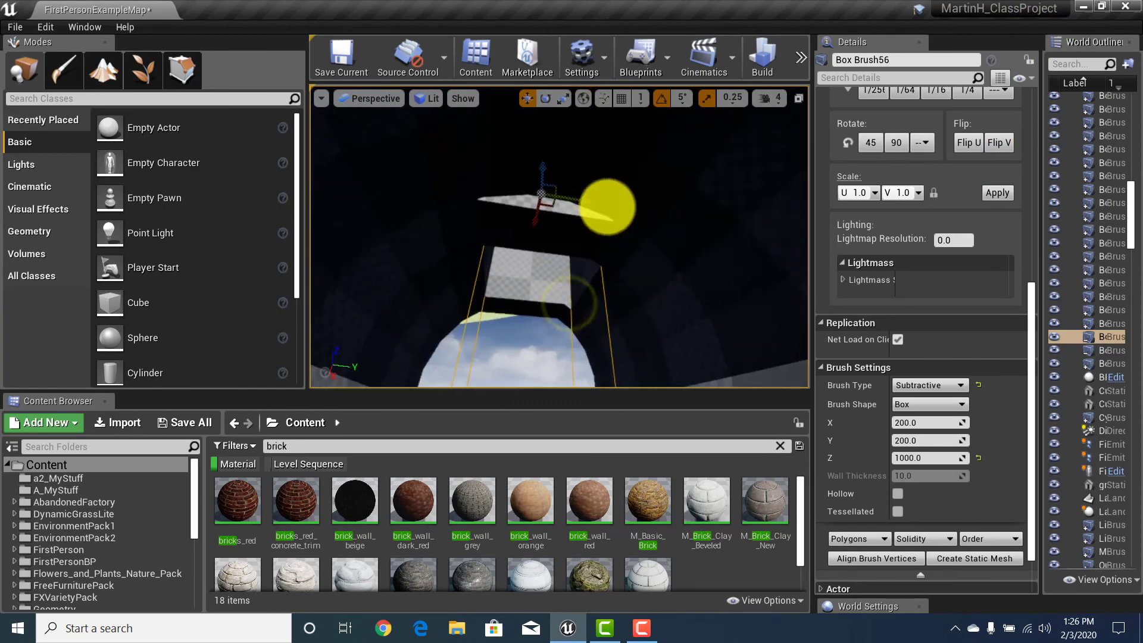
mouse_move(584, 192)
right_mouse_down()
mouse_move(605, 319)
mouse_move(587, 415)
mouse_move(651, 365)
mouse_move(783, 337)
mouse_move(778, 388)
mouse_move(832, 199)
mouse_move(766, 510)
mouse_move(906, 298)
mouse_move(829, 302)
mouse_move(857, 513)
mouse_move(892, 642)
right_mouse_up()
key("a")
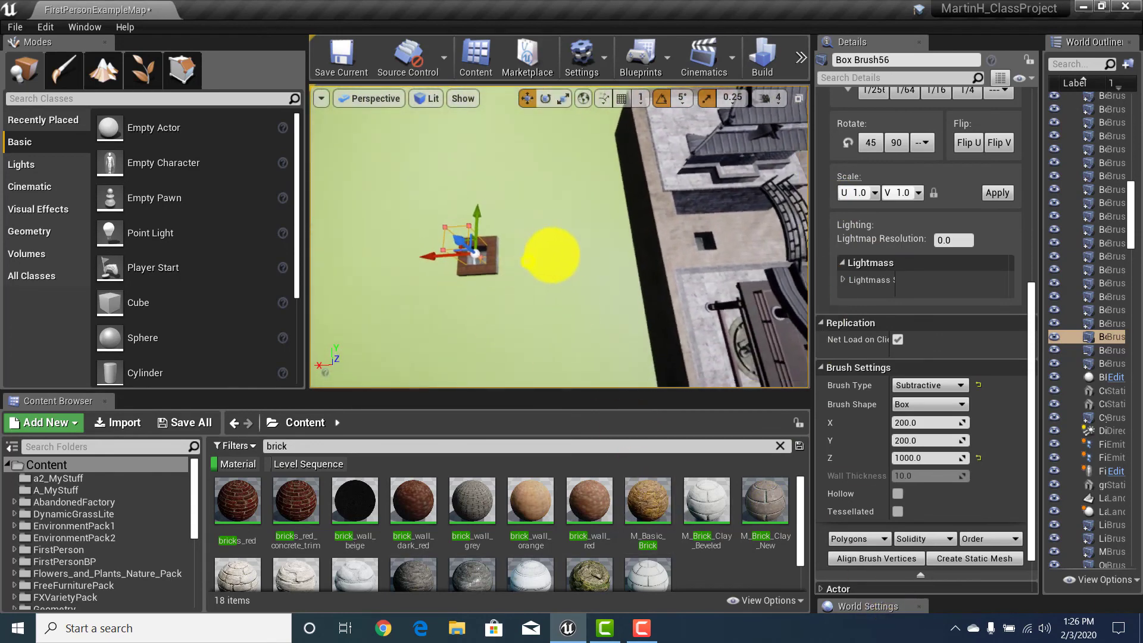
mouse_move(552, 255)
right_mouse_down()
mouse_move(487, 166)
mouse_move(493, 176)
right_mouse_up()
mouse_move(609, 337)
right_mouse_down()
mouse_move(541, 192)
mouse_move(447, 286)
mouse_move(613, 284)
mouse_move(525, 341)
mouse_move(413, 340)
mouse_move(377, 258)
mouse_move(438, 280)
mouse_move(477, 352)
mouse_move(646, 387)
mouse_move(607, 289)
right_mouse_up()
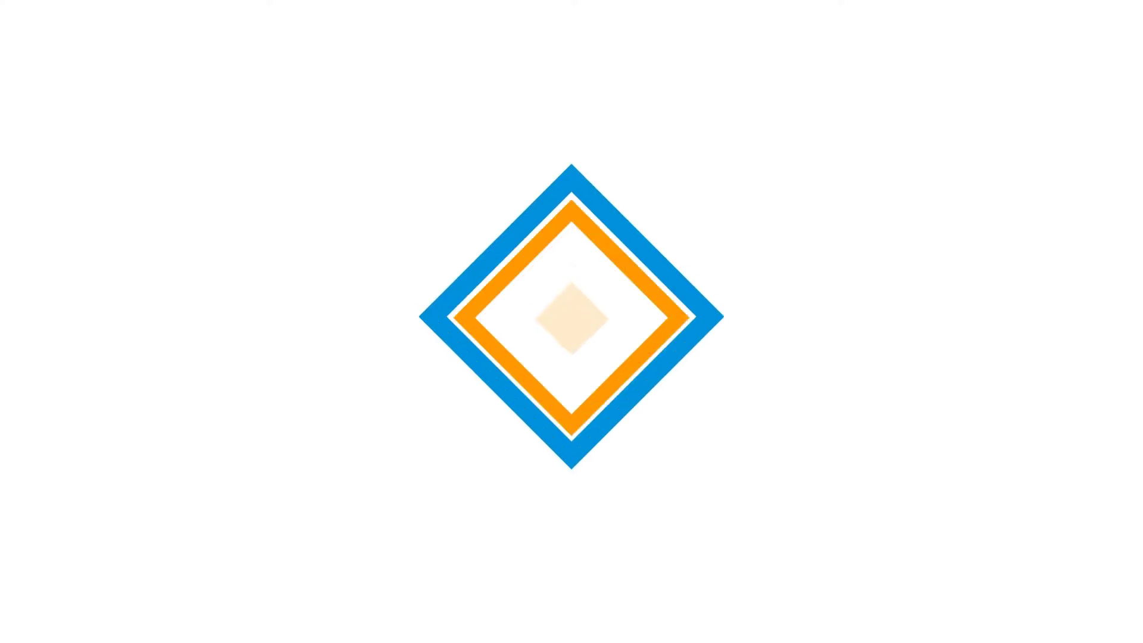